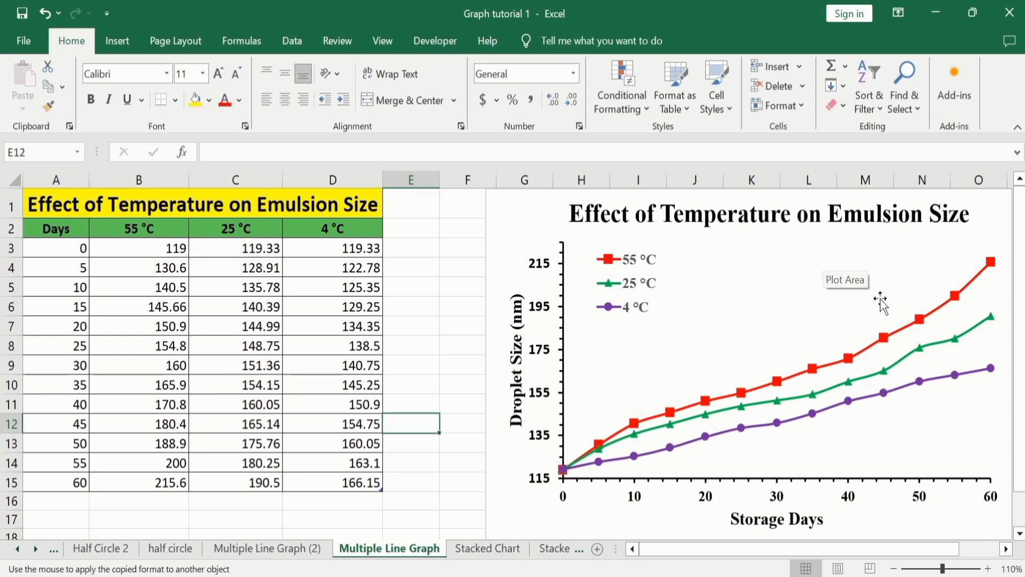
Step: On the Multiple Line Graph (2) sheet, insert a Line with Markers chart from A2:D15, choosing the version with Days along the horizontal axis
{"action": "key", "text": "ctrl+Page_Up"}
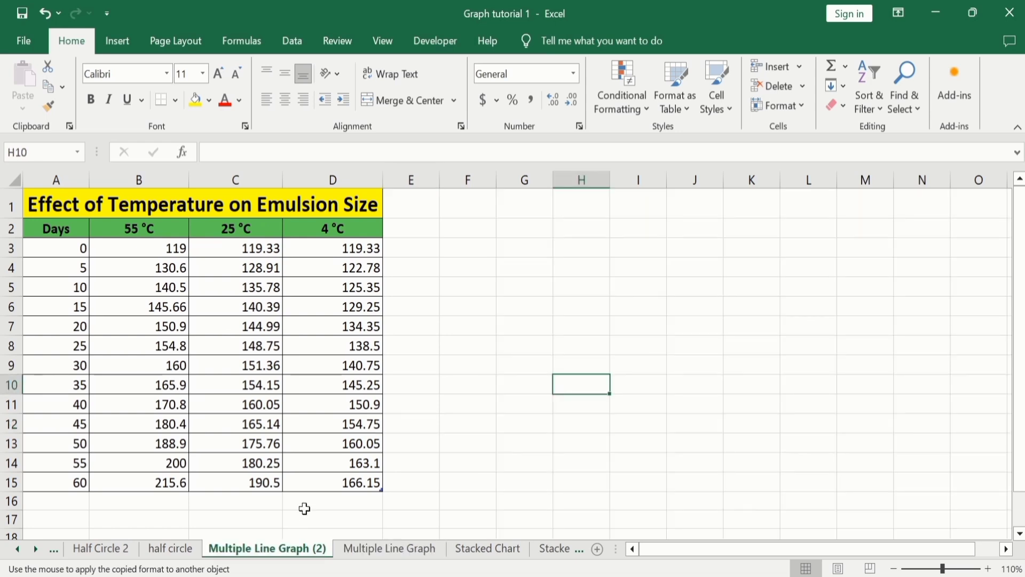
{"action": "left_click", "coordinate": [324, 486]}
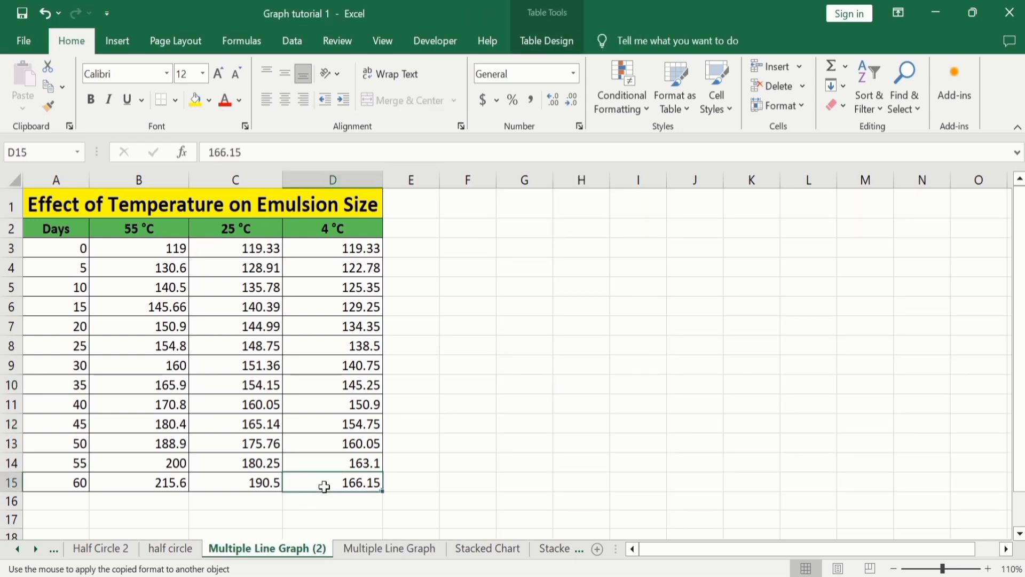
{"action": "mouse_move", "coordinate": [326, 483]}
{"action": "left_mouse_down"}
{"action": "mouse_move", "coordinate": [208, 457]}
{"action": "mouse_move", "coordinate": [74, 234]}
{"action": "left_mouse_up"}
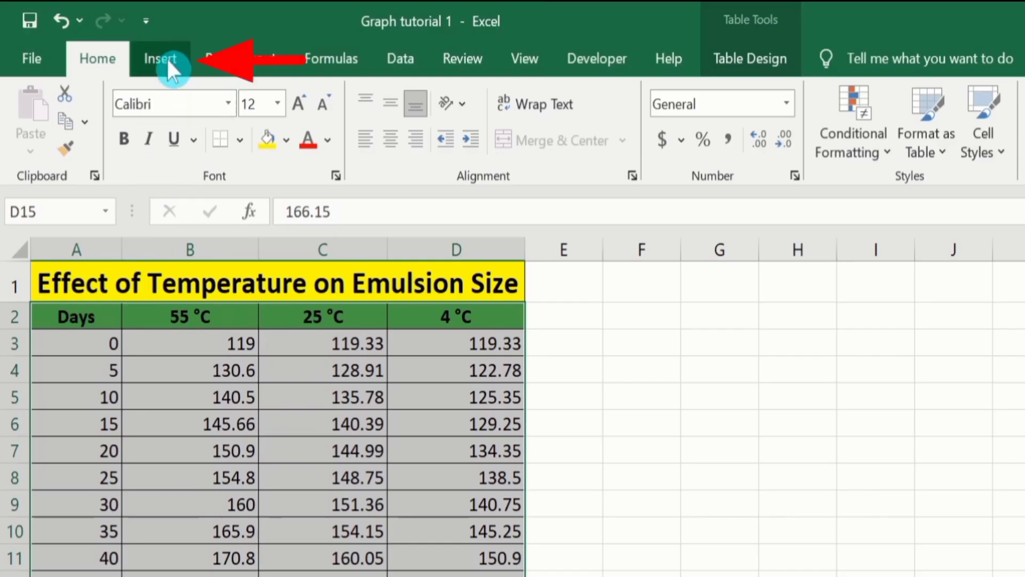
{"action": "left_click", "coordinate": [169, 60]}
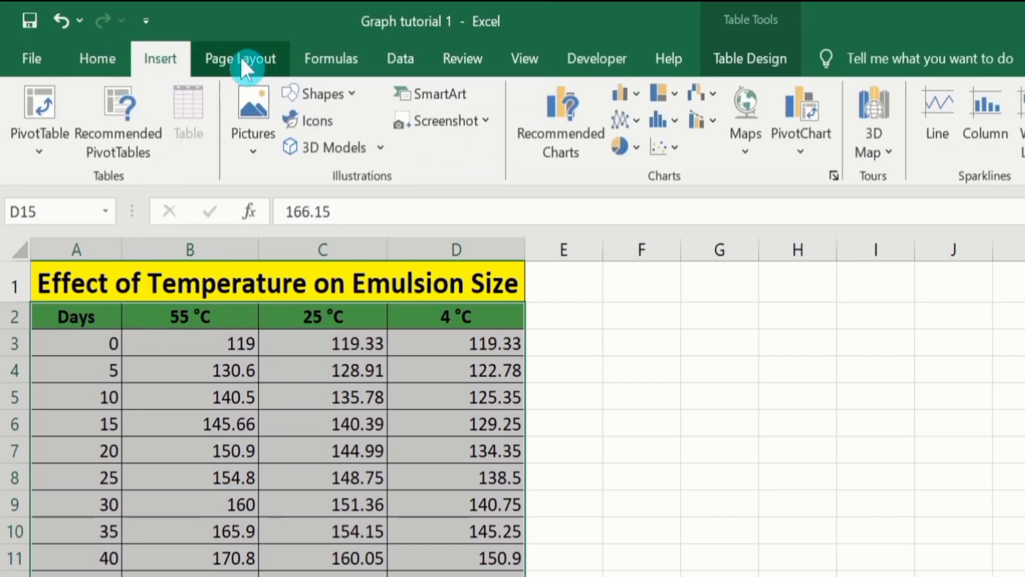
{"action": "left_click", "coordinate": [564, 114]}
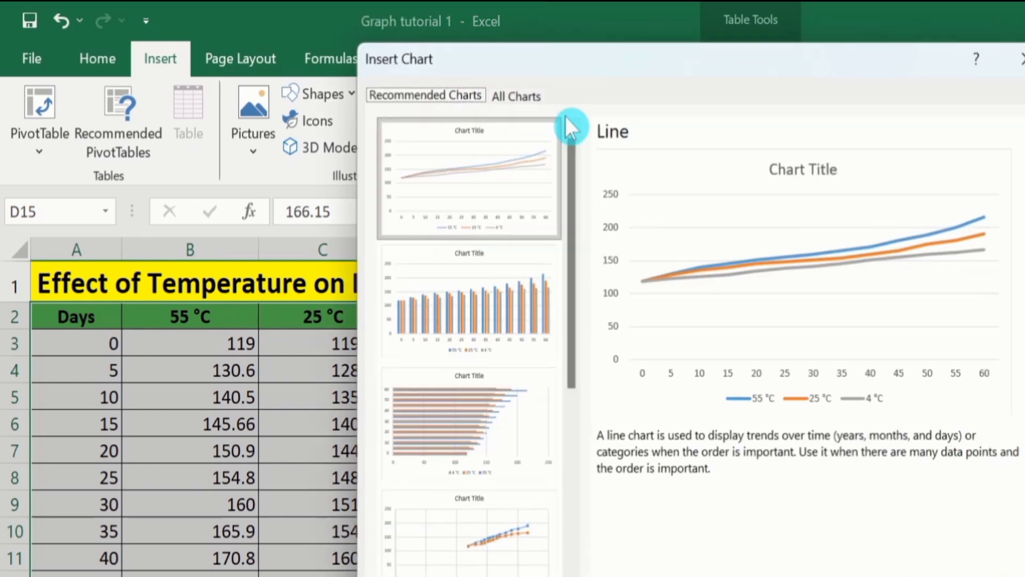
{"action": "left_click", "coordinate": [525, 94]}
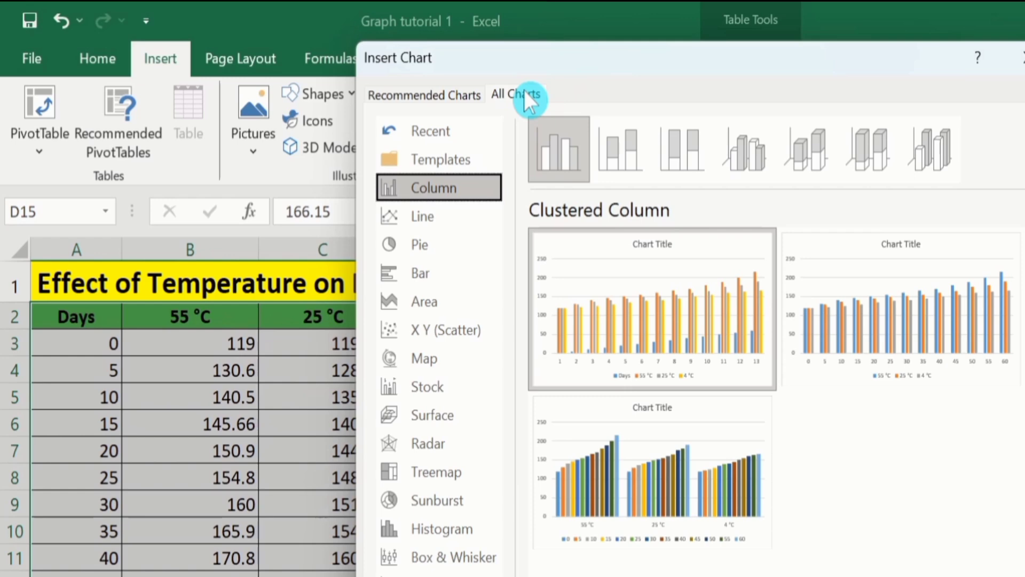
{"action": "left_click", "coordinate": [440, 217]}
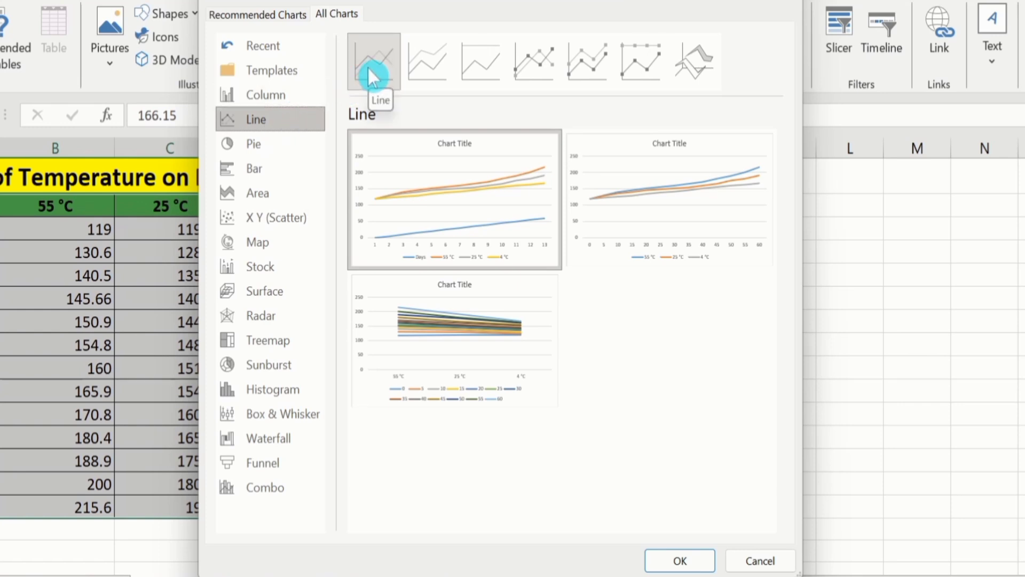
{"action": "left_click", "coordinate": [536, 61]}
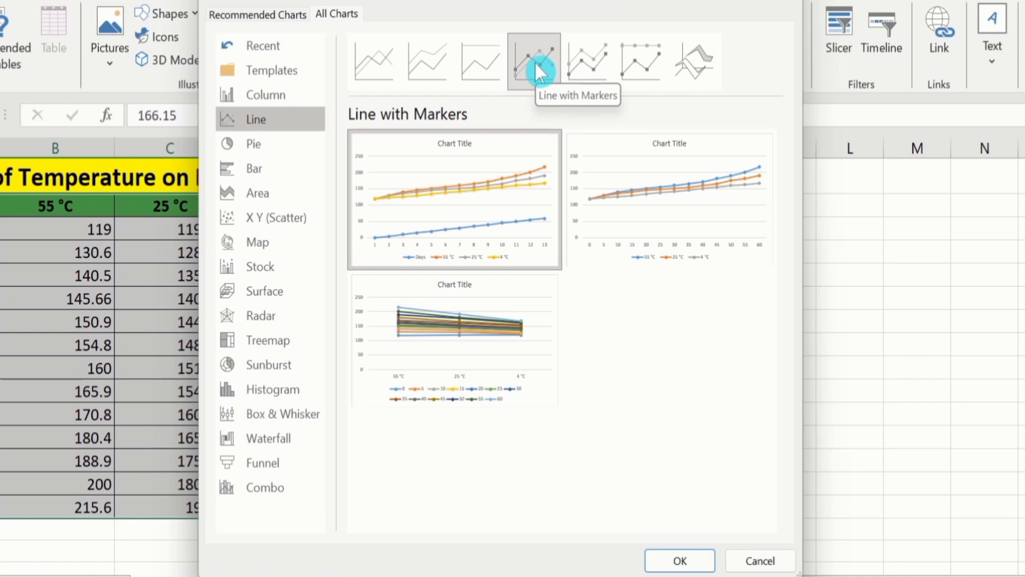
{"action": "left_click", "coordinate": [370, 58]}
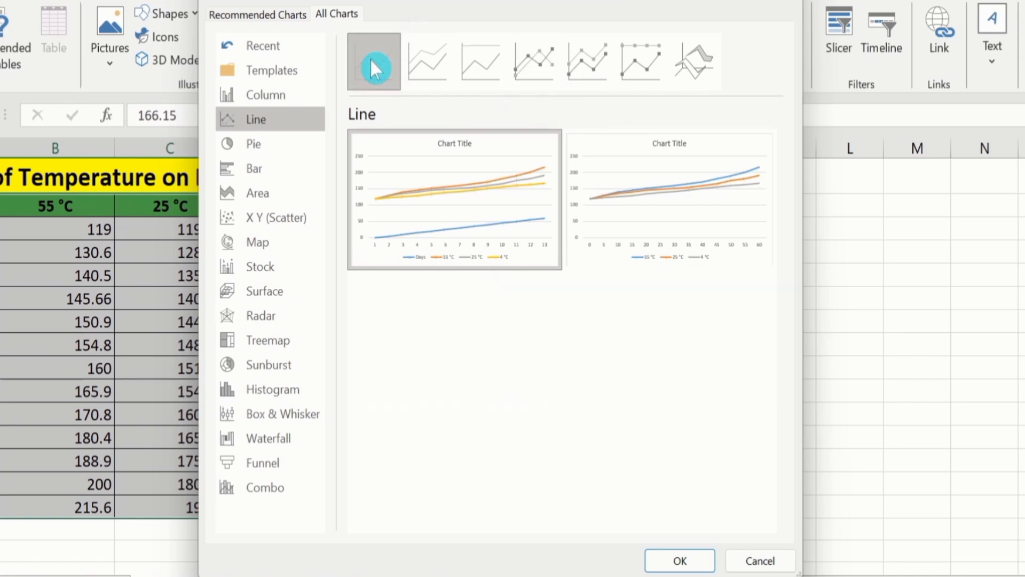
{"action": "left_click", "coordinate": [540, 56]}
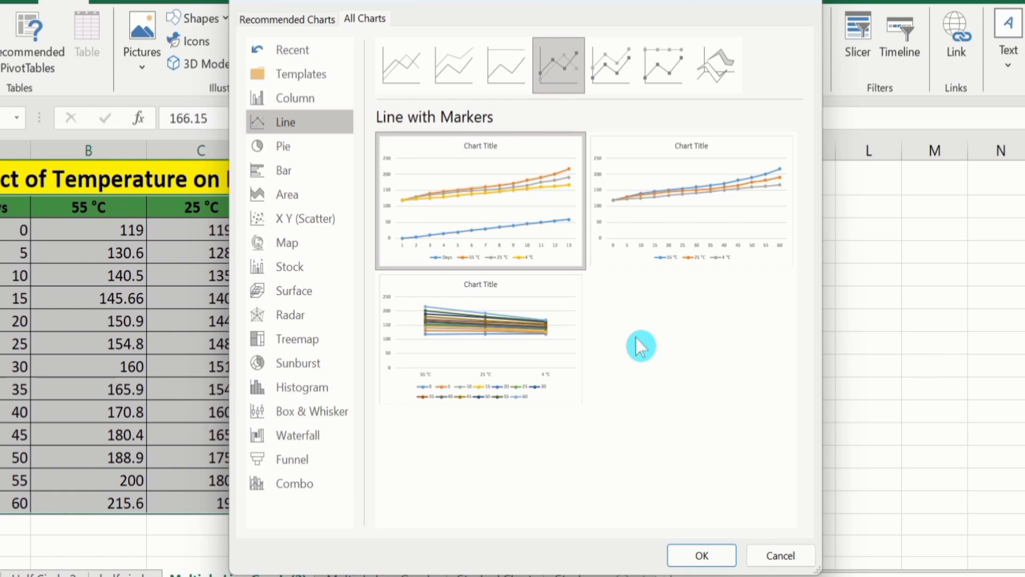
{"action": "mouse_move", "coordinate": [485, 251]}
{"action": "left_click", "coordinate": [728, 211]}
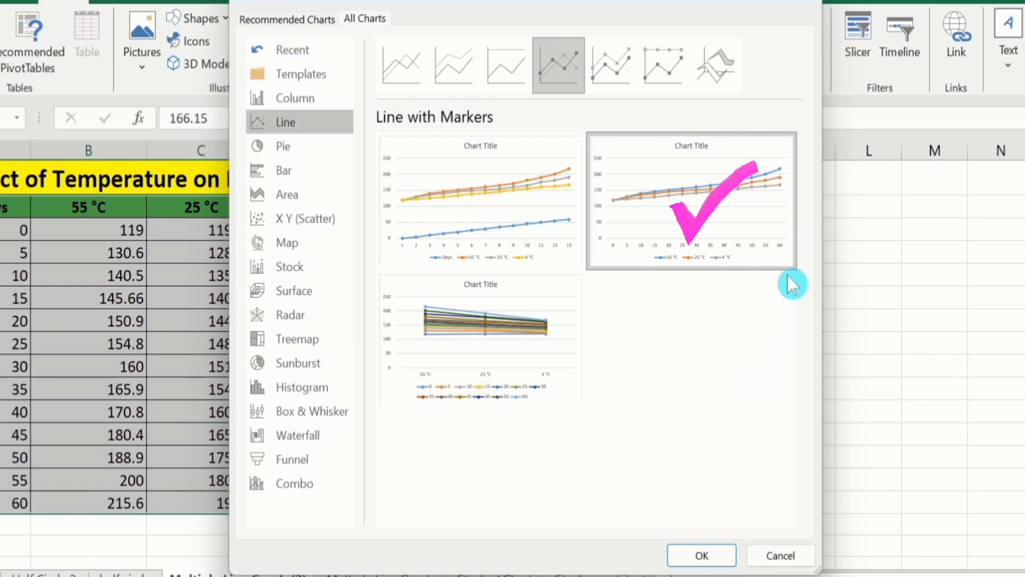
{"action": "left_click", "coordinate": [688, 555]}
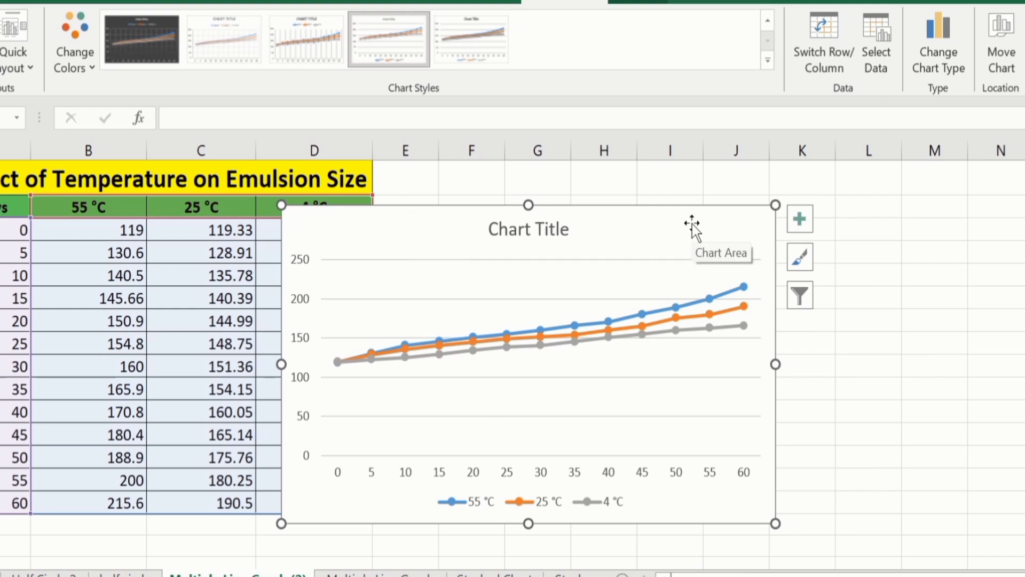
Step: Move the chart beside the data table, starting at column F, and enlarge it in width and height to reach column N
{"action": "left_click_drag", "start_coordinate": [692, 223], "coordinate": [881, 187]}
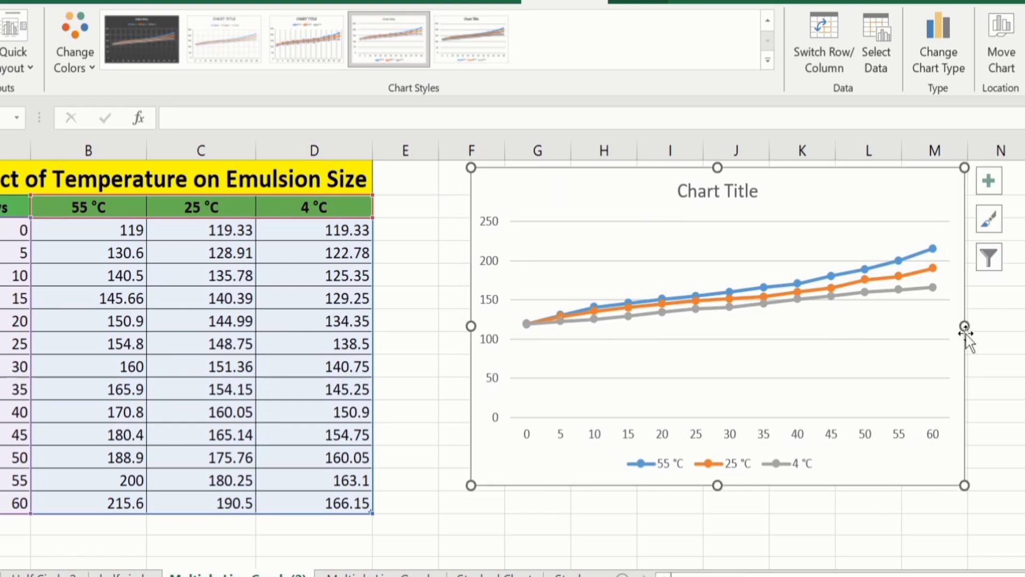
{"action": "left_click_drag", "start_coordinate": [978, 327], "coordinate": [1023, 331]}
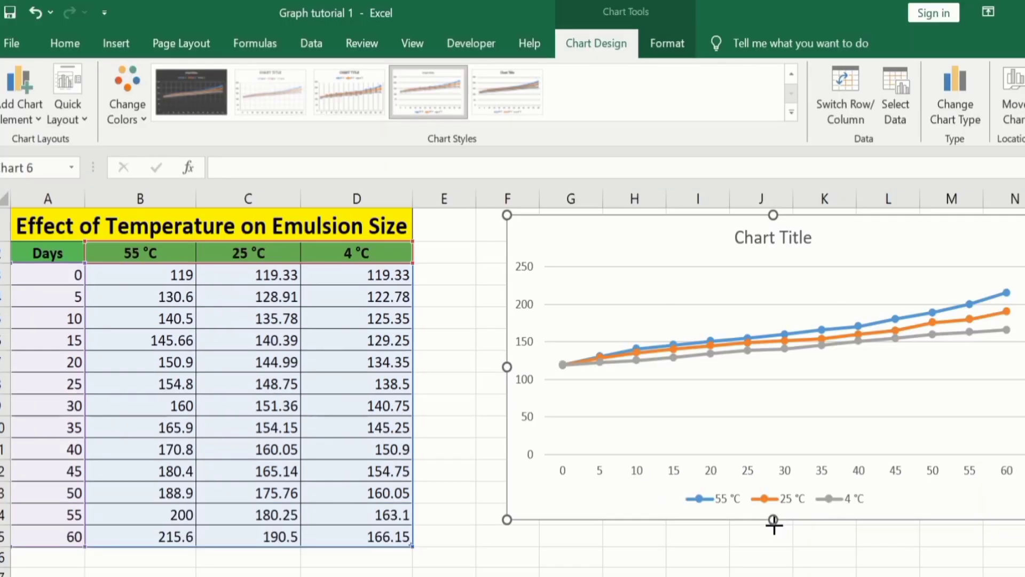
{"action": "left_click_drag", "start_coordinate": [774, 525], "coordinate": [774, 574]}
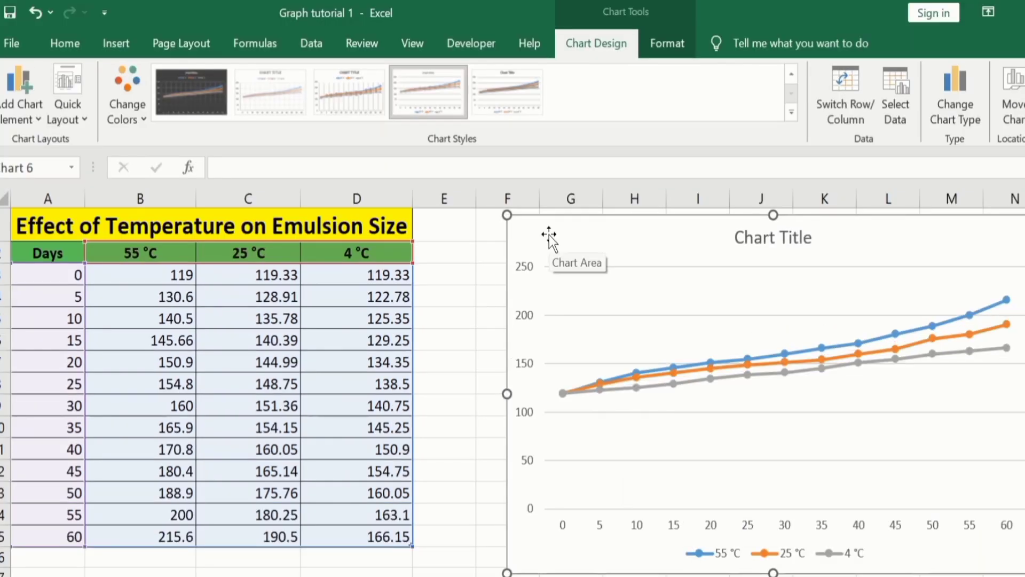
Step: Browse the quick layouts, color palettes and chart styles available for the line chart without applying any
{"action": "left_click", "coordinate": [600, 53]}
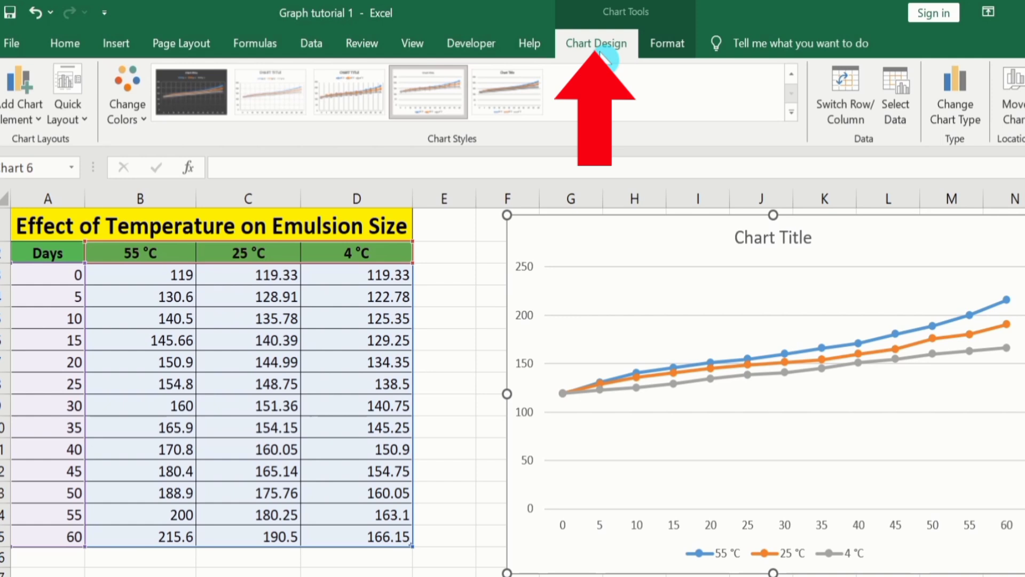
{"action": "left_click", "coordinate": [84, 118]}
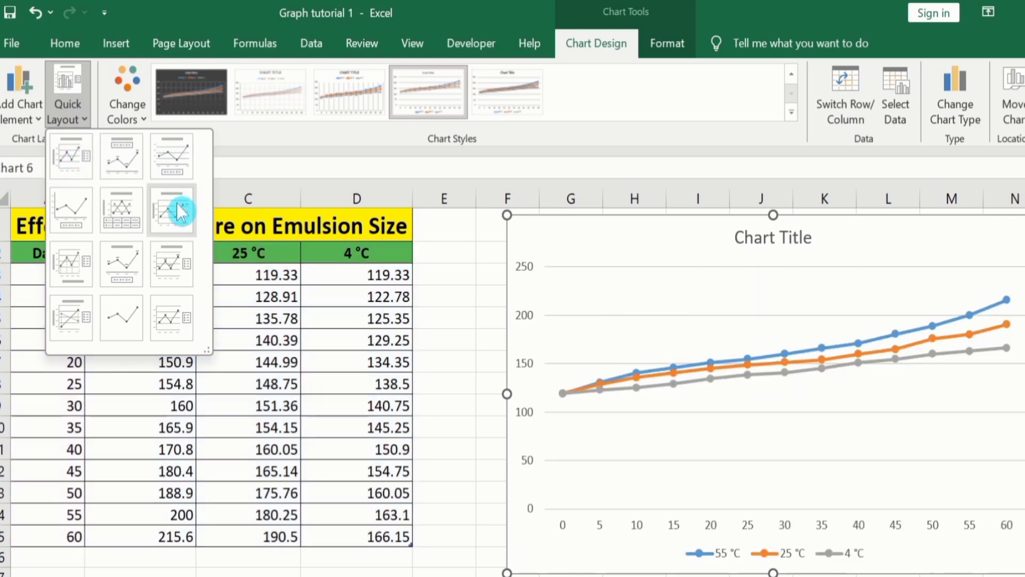
{"action": "key", "text": "Escape"}
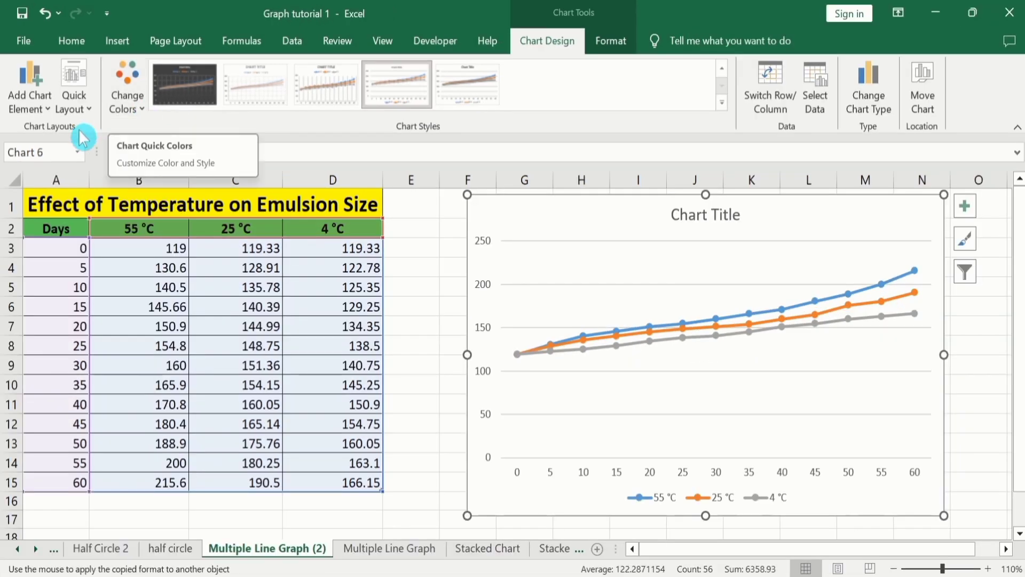
{"action": "left_click", "coordinate": [142, 109]}
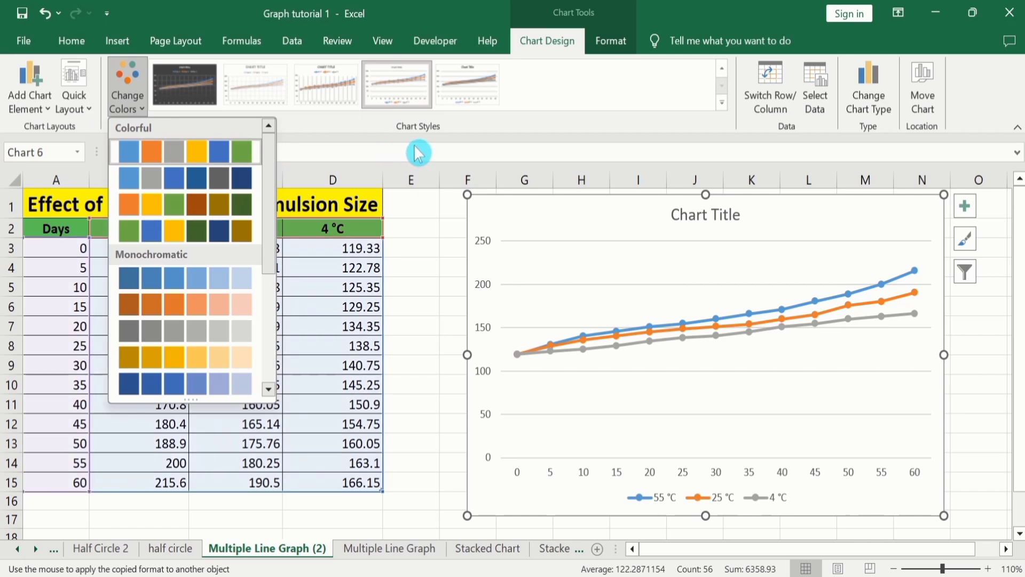
{"action": "left_click", "coordinate": [722, 102]}
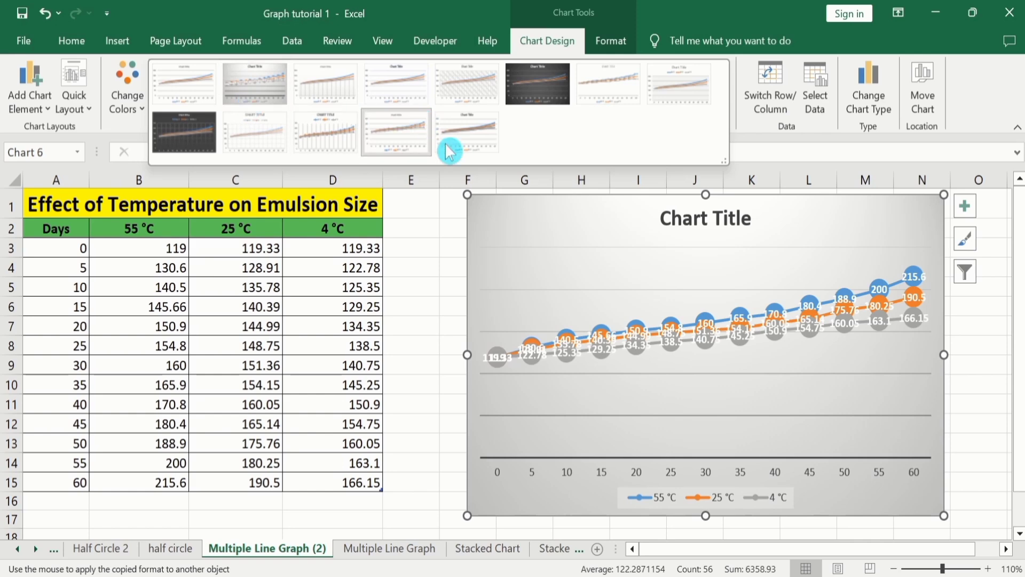
{"action": "key", "text": "Escape"}
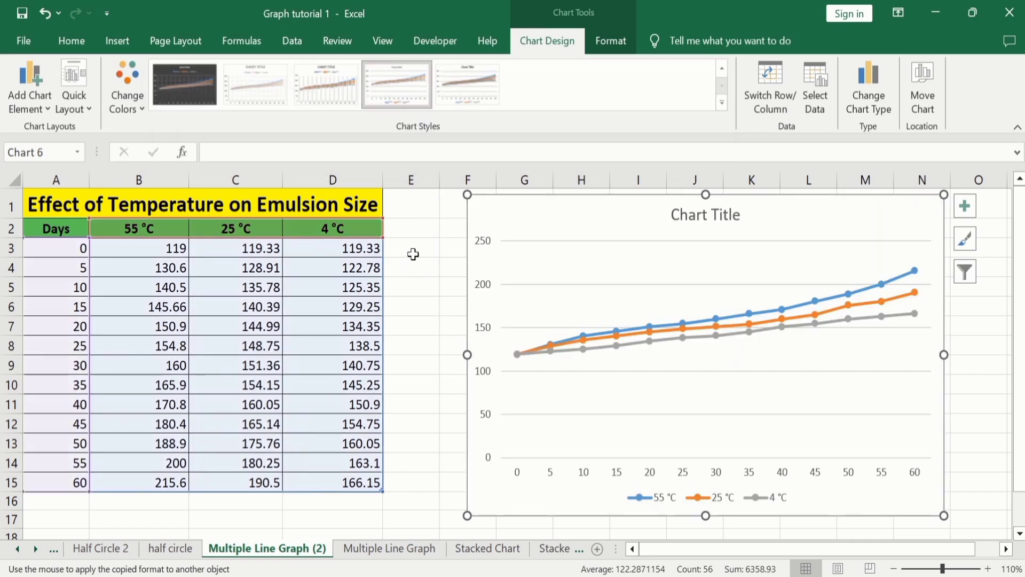
{"action": "left_click", "coordinate": [413, 254]}
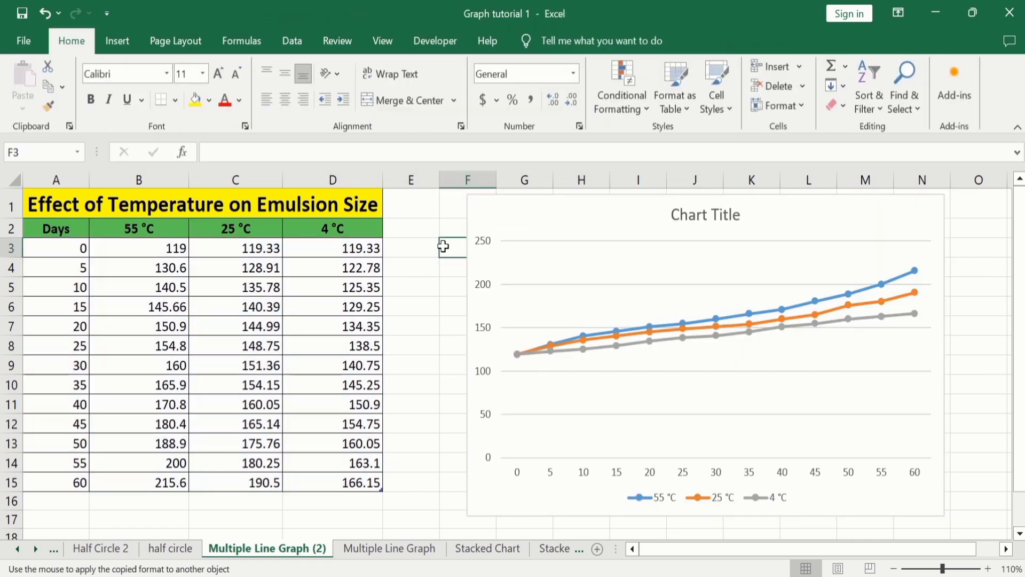
Step: Add axis titles to the line chart and remove its gridlines
{"action": "left_click", "coordinate": [503, 206]}
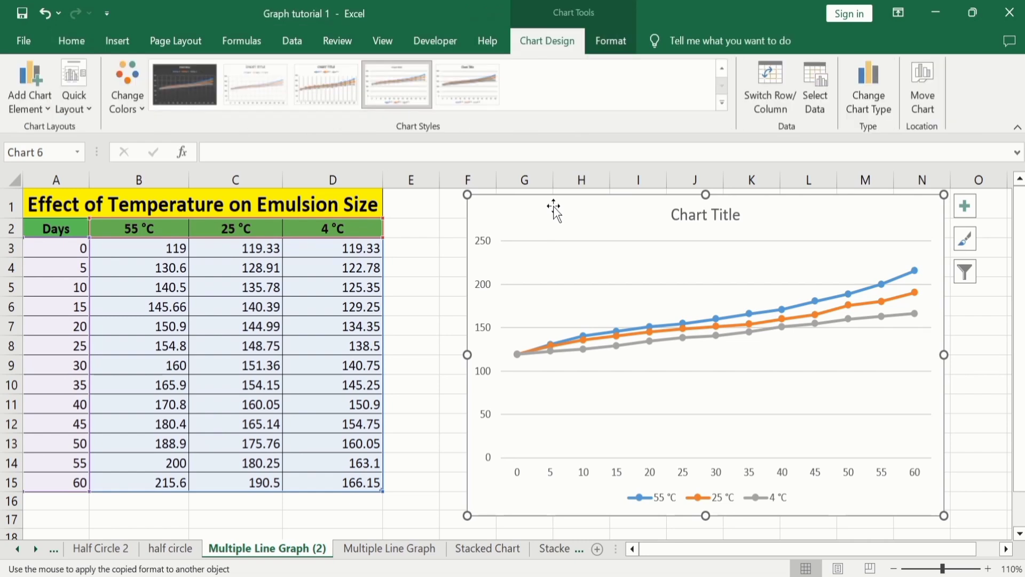
{"action": "left_click", "coordinate": [974, 209]}
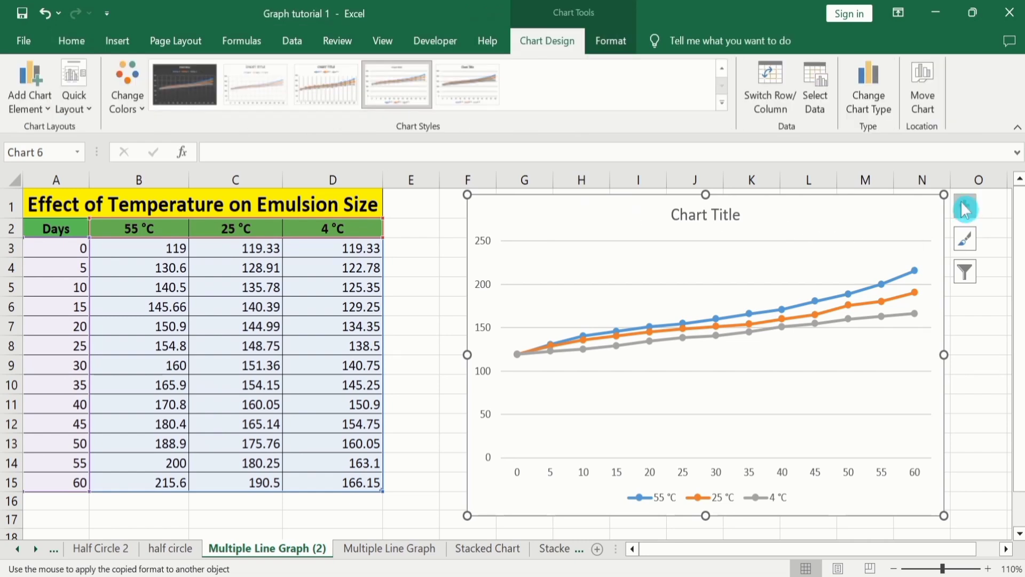
{"action": "left_click", "coordinate": [965, 208]}
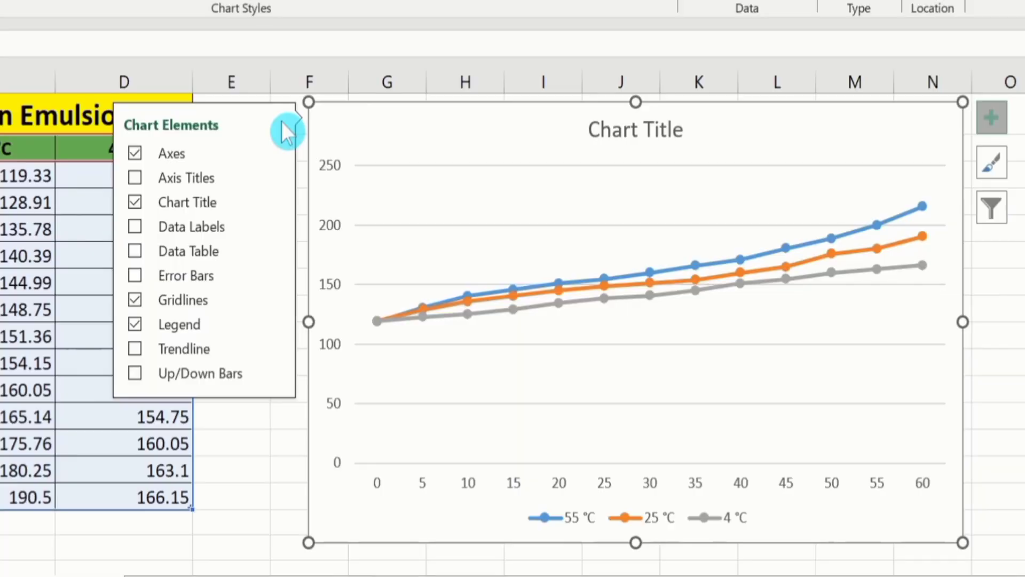
{"action": "left_click", "coordinate": [134, 176]}
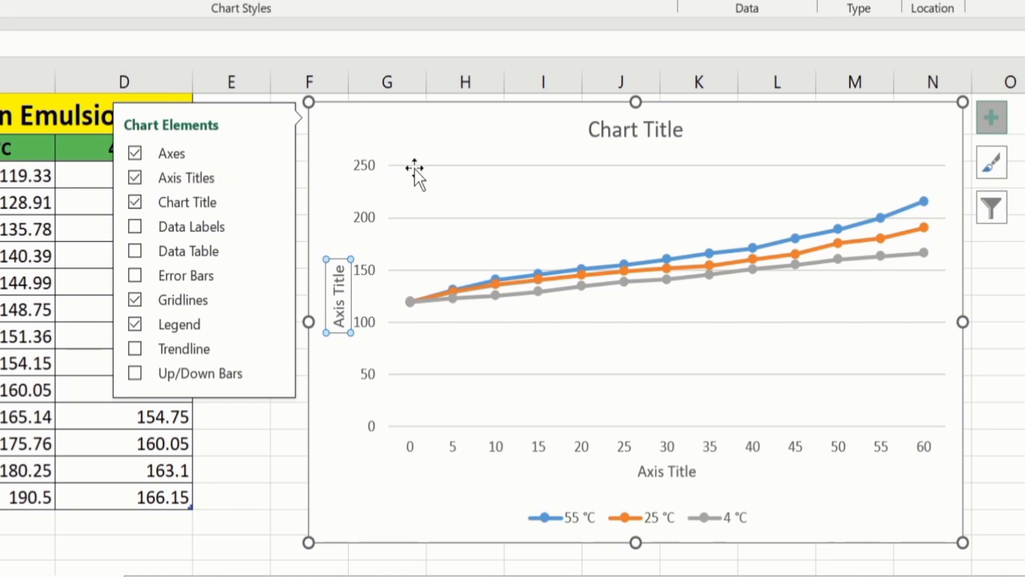
{"action": "left_click", "coordinate": [134, 299]}
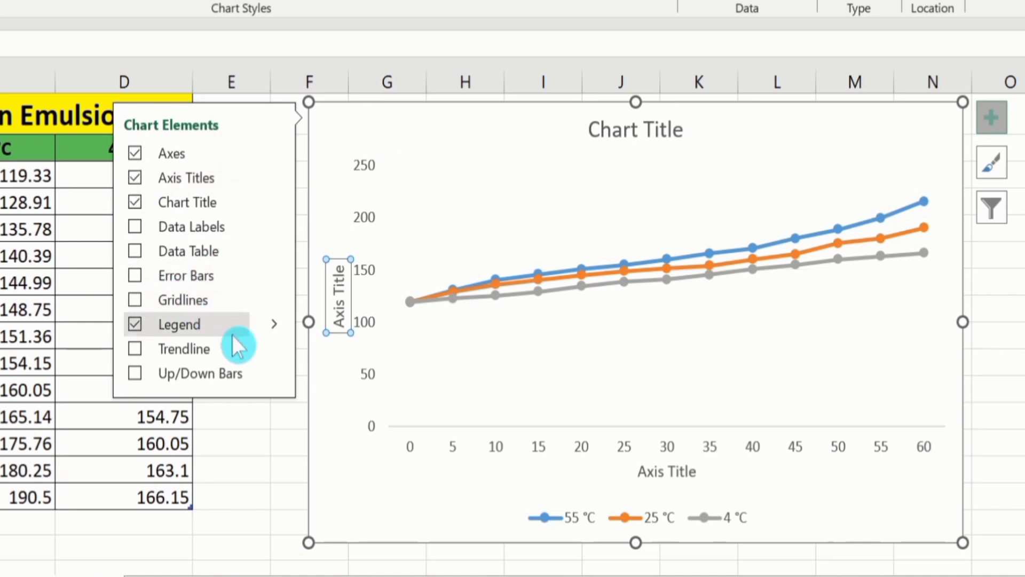
{"action": "left_click", "coordinate": [239, 444]}
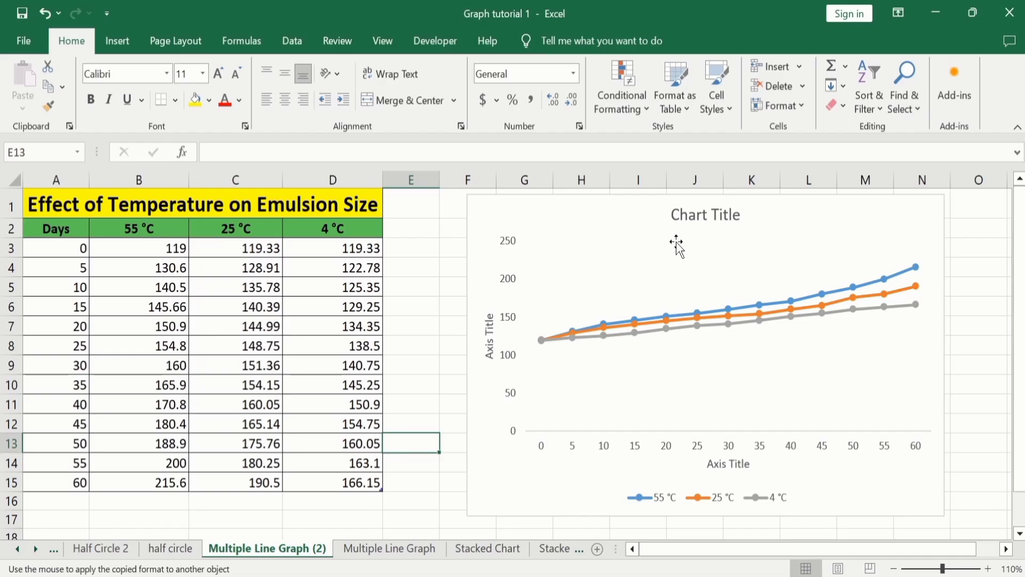
Step: Link the chart title to the merged heading cell A1:D1 with the formula ='Multiple Line Graph (2)'!$A$1:$D$1
{"action": "left_click", "coordinate": [694, 214]}
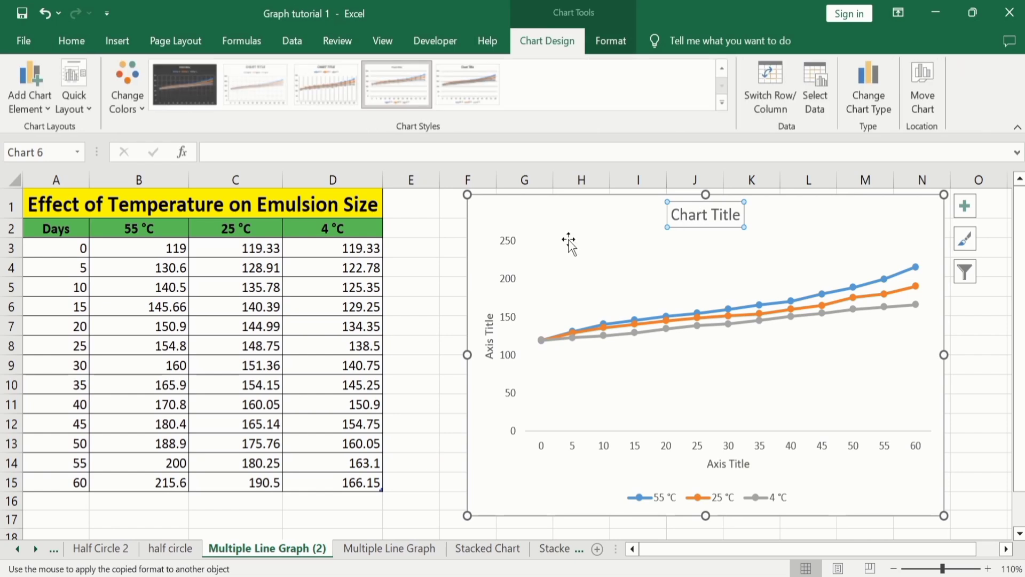
{"action": "left_click", "coordinate": [249, 150]}
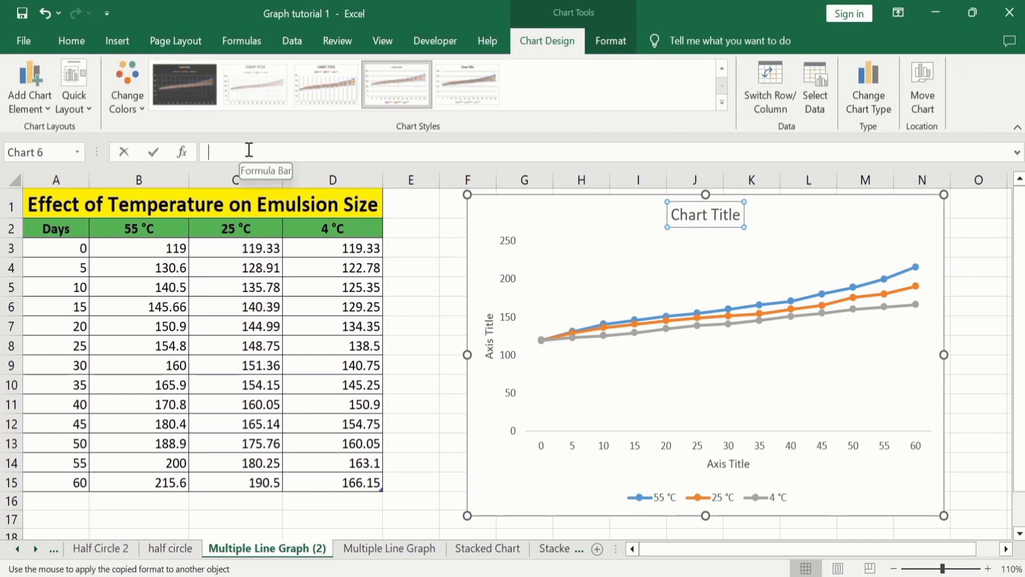
{"action": "type", "text": "="}
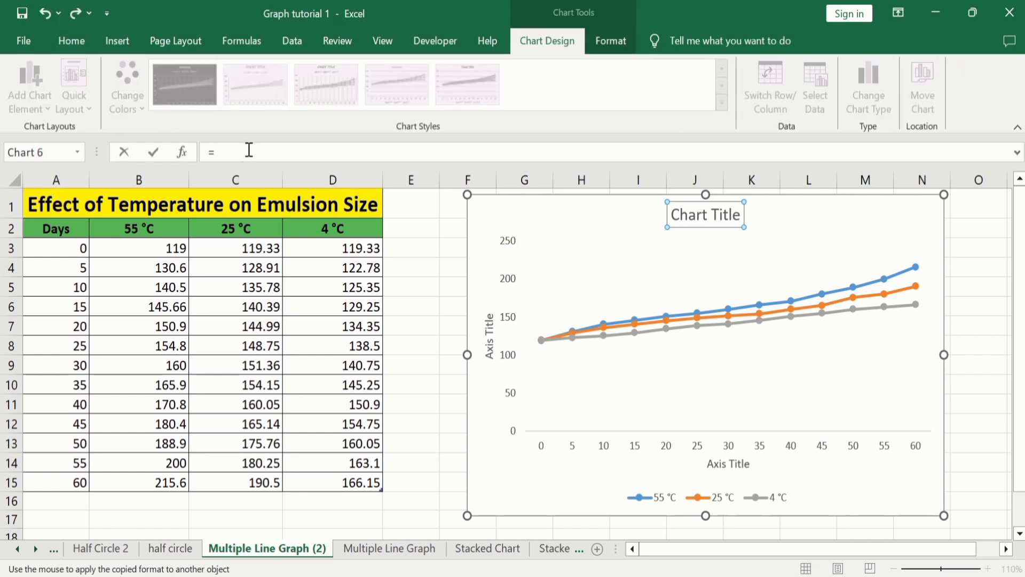
{"action": "left_click", "coordinate": [214, 199]}
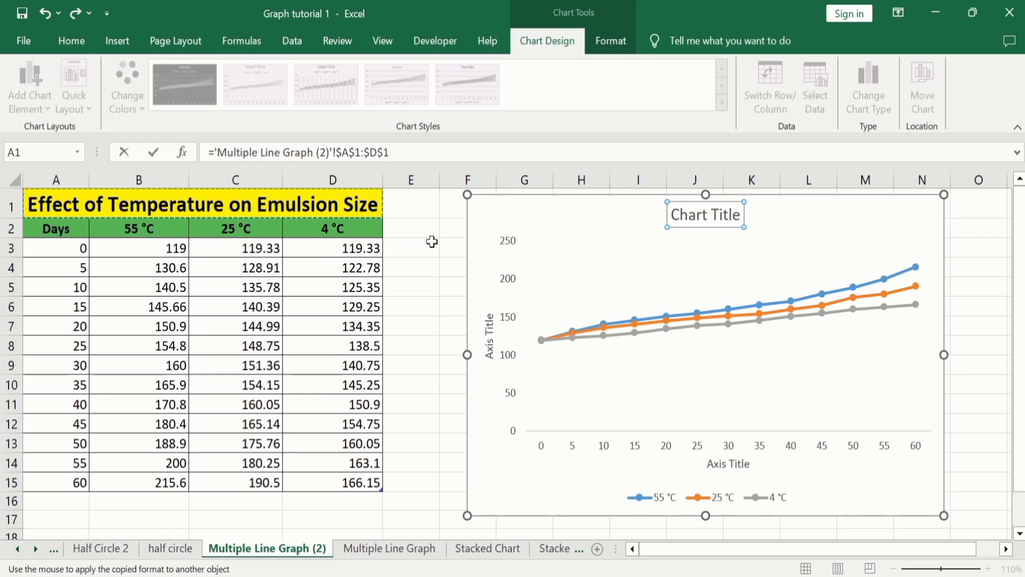
{"action": "key", "text": "Return"}
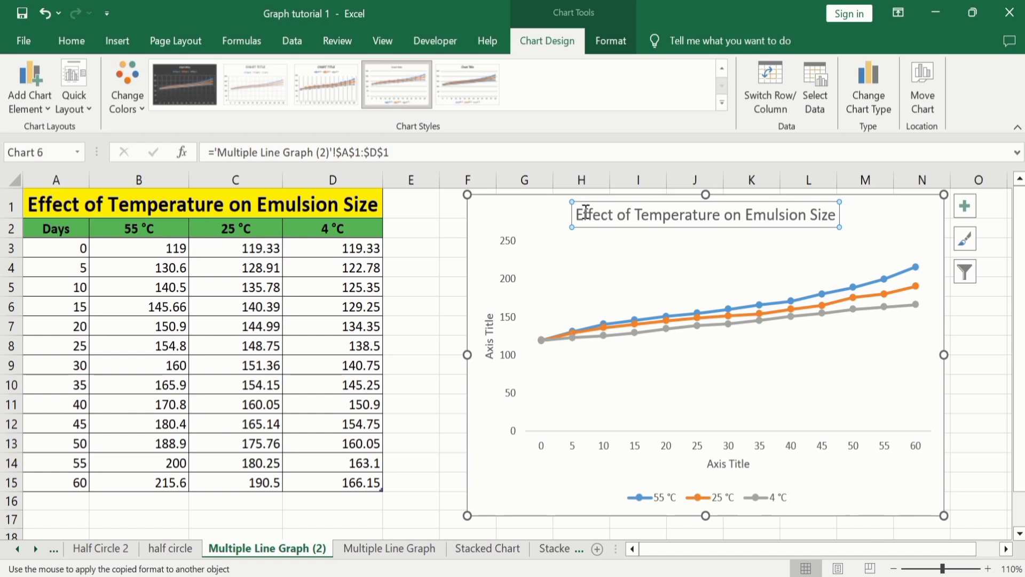
Step: Set the chart's vertical axis title to "Droplet Size (nm)"
{"action": "left_click", "coordinate": [489, 328]}
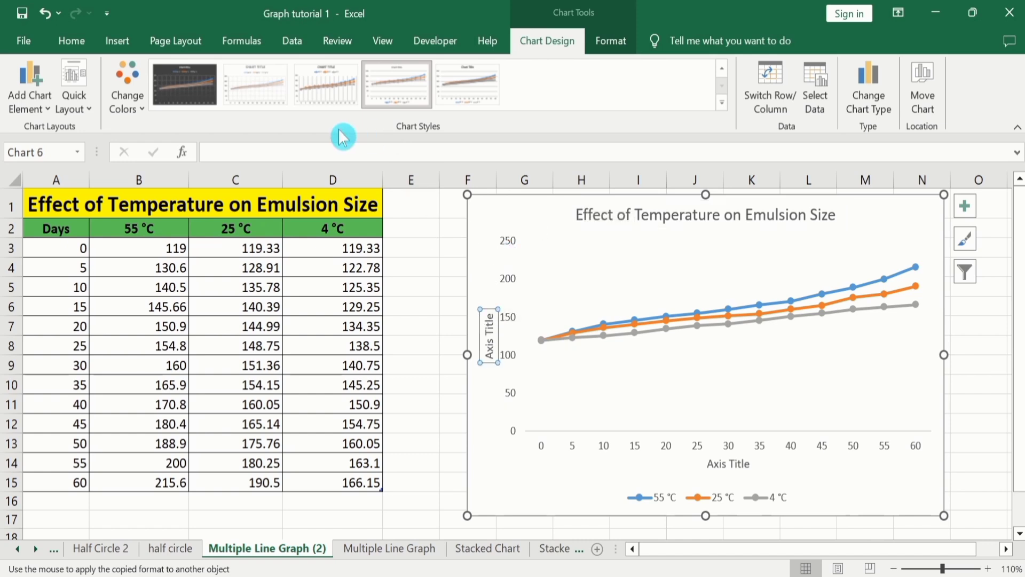
{"action": "left_click", "coordinate": [279, 148]}
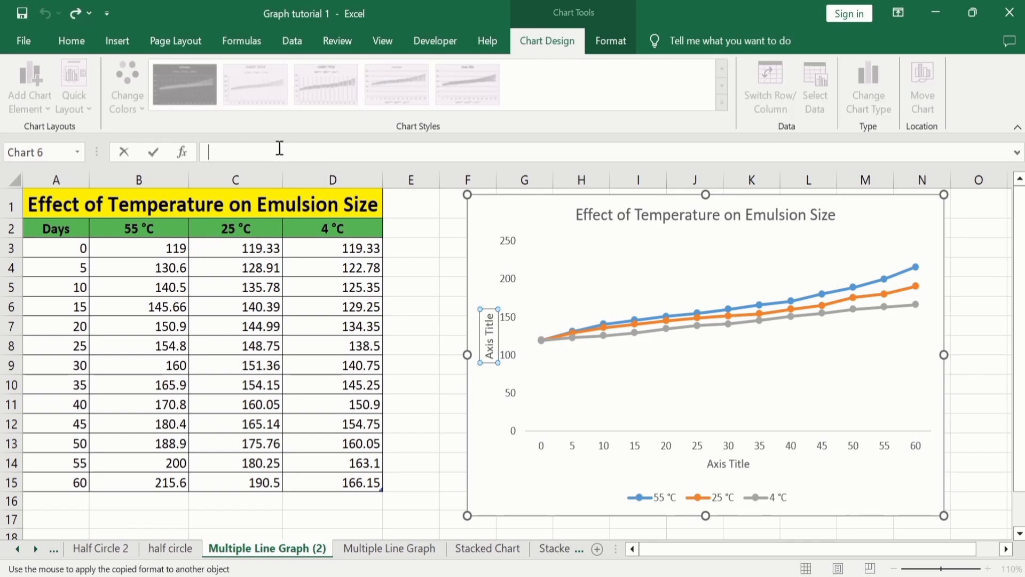
{"action": "type", "text": "Droplet Size (nm)"}
{"action": "key", "text": "Return"}
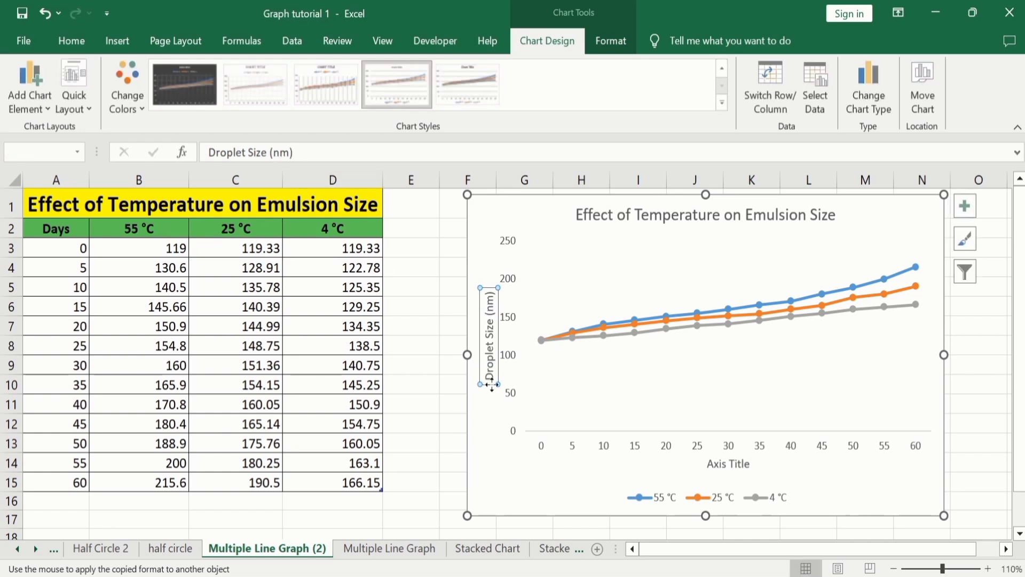
Step: Link the horizontal axis title to the Days header in cell A2 with a formula
{"action": "left_click", "coordinate": [721, 462]}
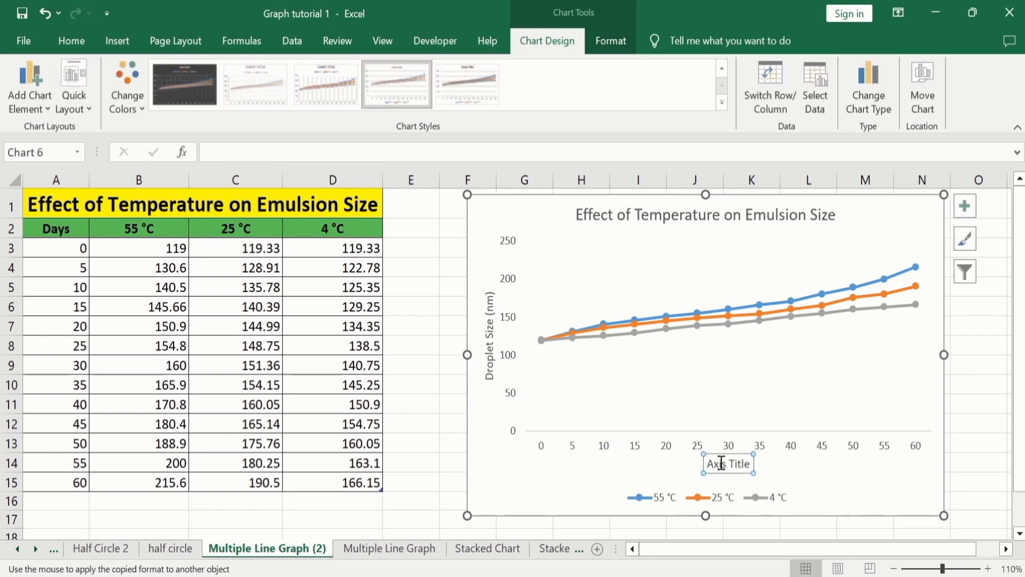
{"action": "left_click", "coordinate": [272, 143]}
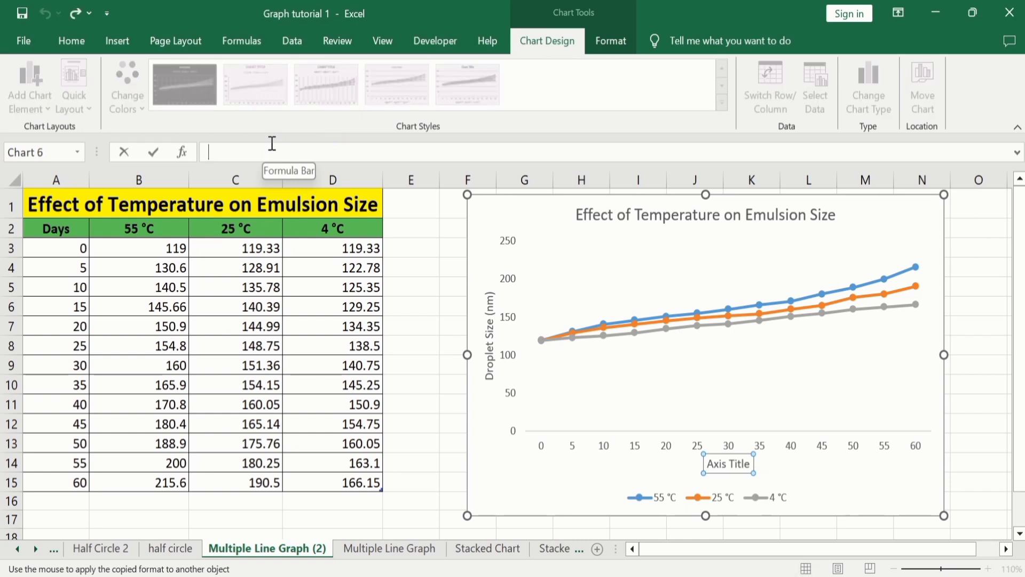
{"action": "type", "text": "="}
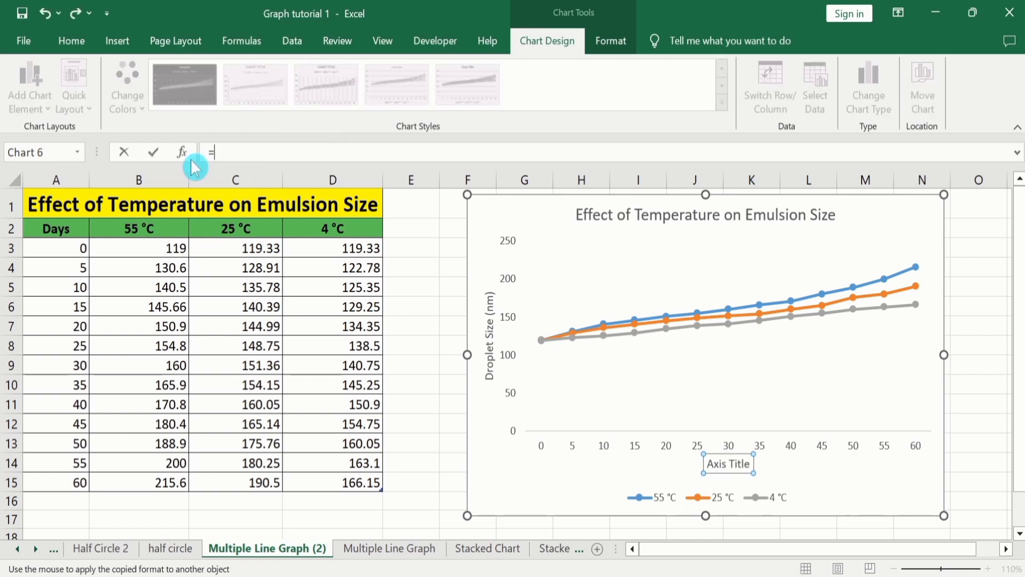
{"action": "left_click", "coordinate": [61, 232]}
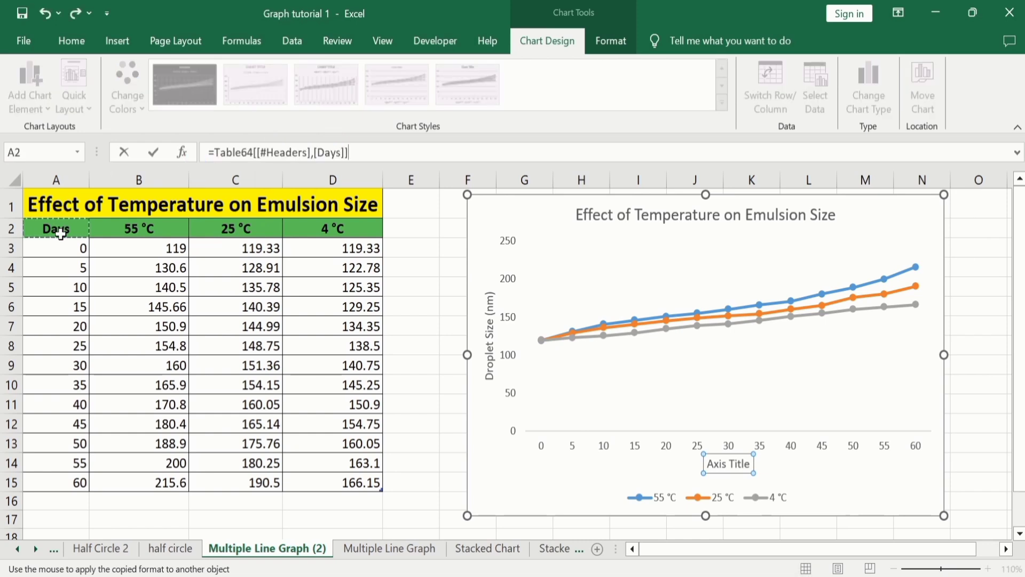
{"action": "key", "text": "Return"}
{"action": "key", "text": "Escape"}
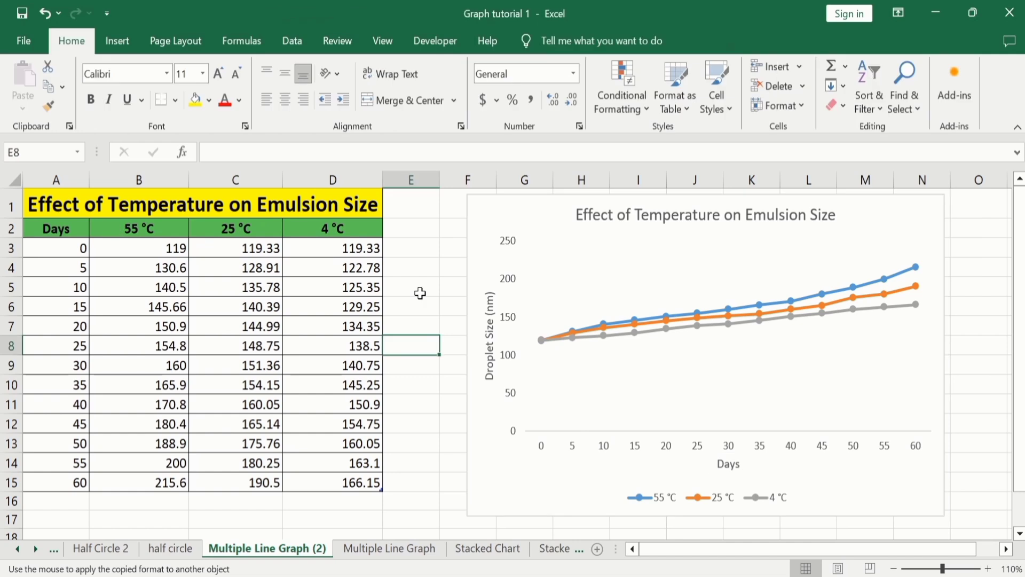
Step: Format the chart title as black, bold text at font size 18
{"action": "left_click", "coordinate": [603, 218]}
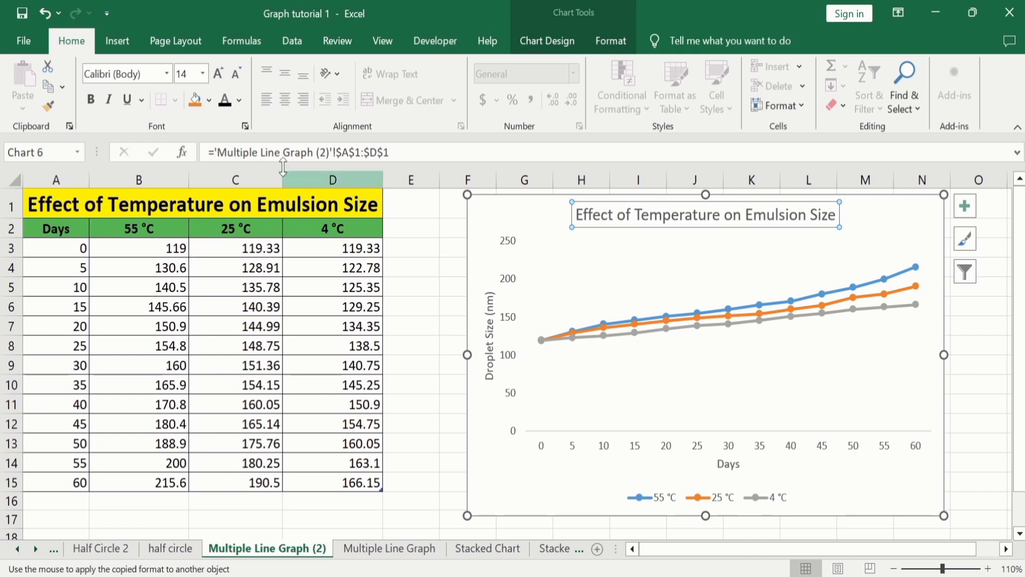
{"action": "left_click", "coordinate": [240, 100]}
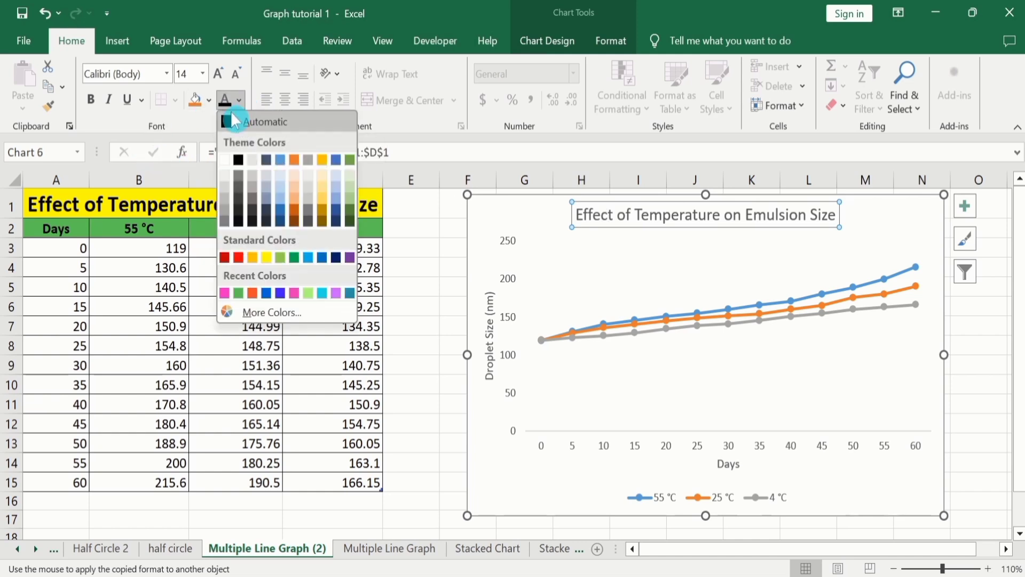
{"action": "left_click", "coordinate": [238, 159]}
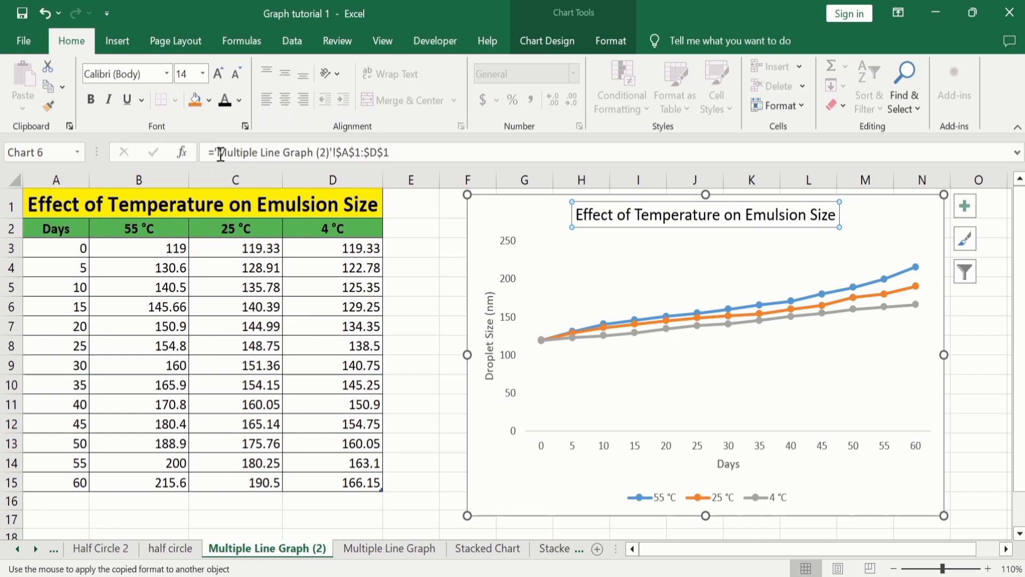
{"action": "left_click", "coordinate": [95, 102]}
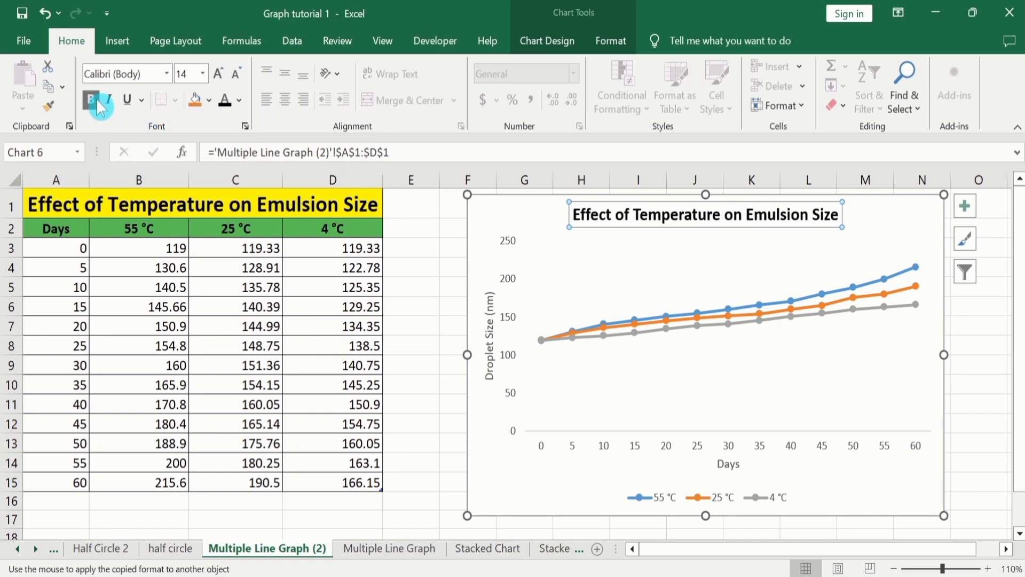
{"action": "left_click", "coordinate": [203, 75]}
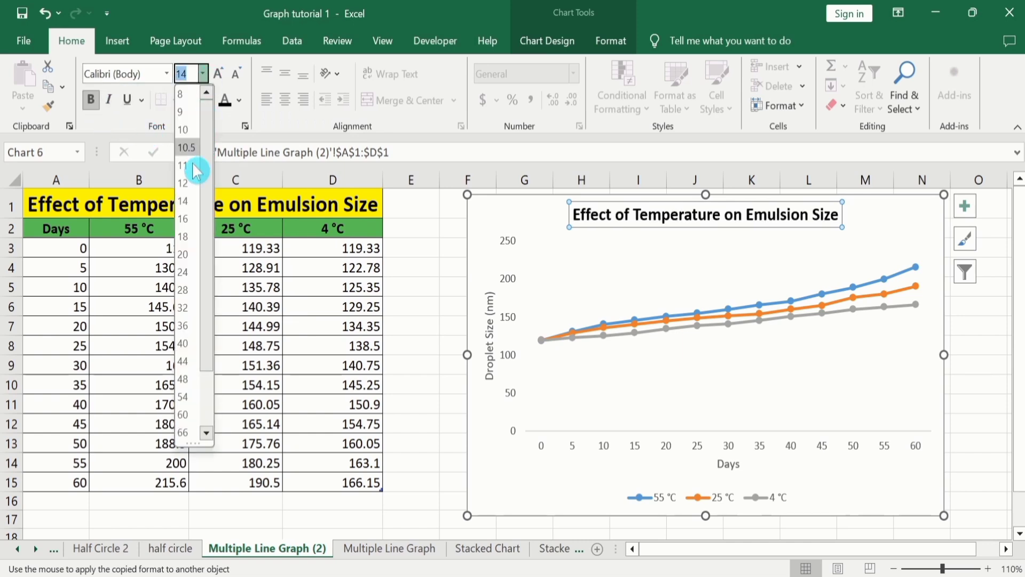
{"action": "left_click", "coordinate": [187, 245]}
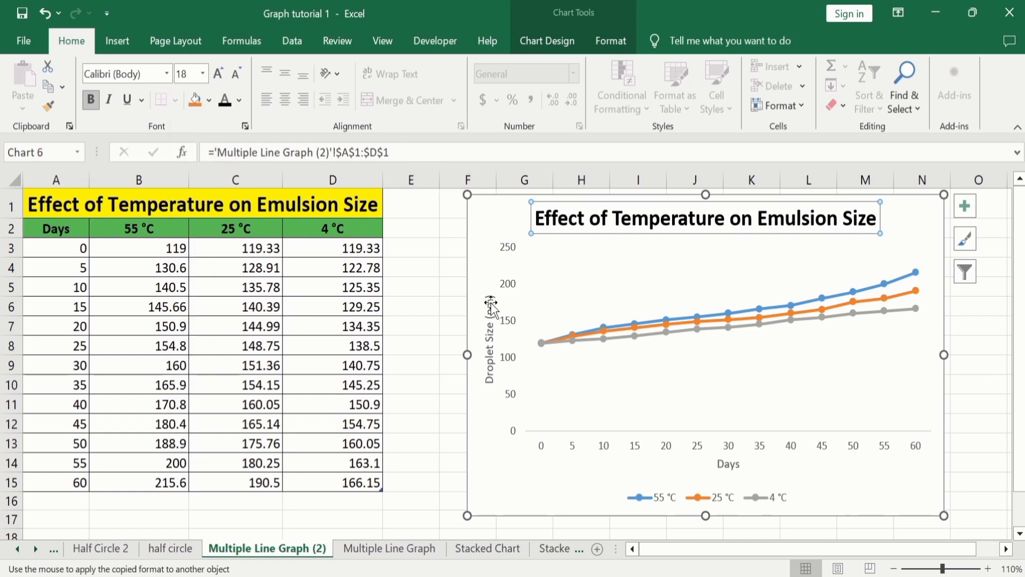
Step: Format the vertical axis title as bold, black text at font size 11
{"action": "left_click", "coordinate": [488, 333]}
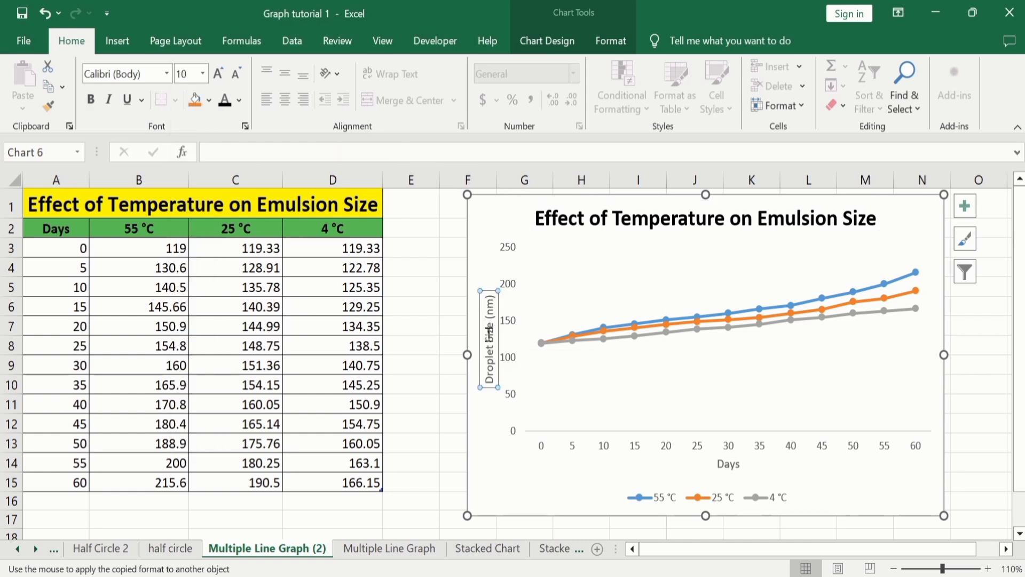
{"action": "left_click", "coordinate": [94, 103]}
{"action": "left_click", "coordinate": [242, 100]}
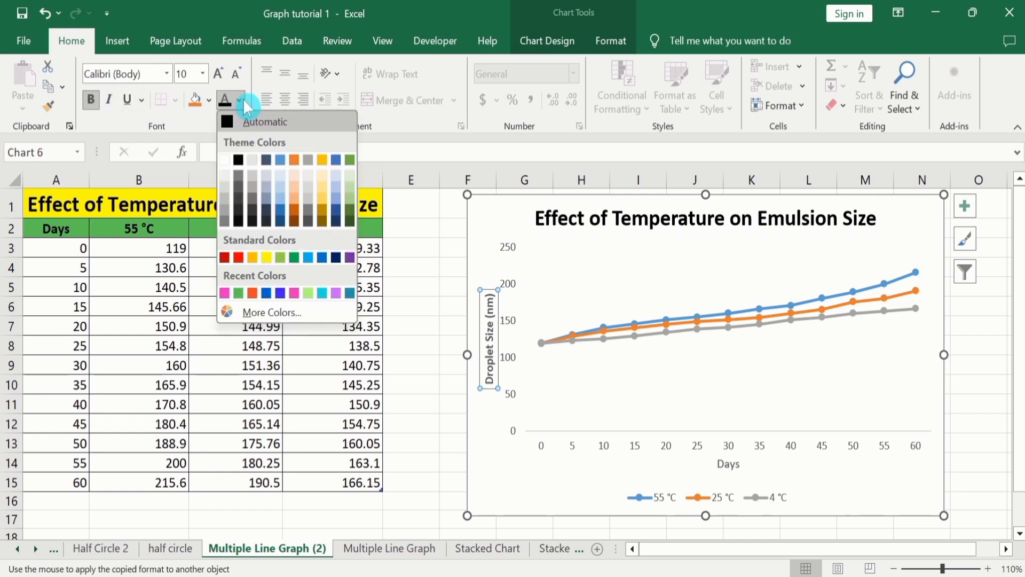
{"action": "left_click", "coordinate": [240, 159]}
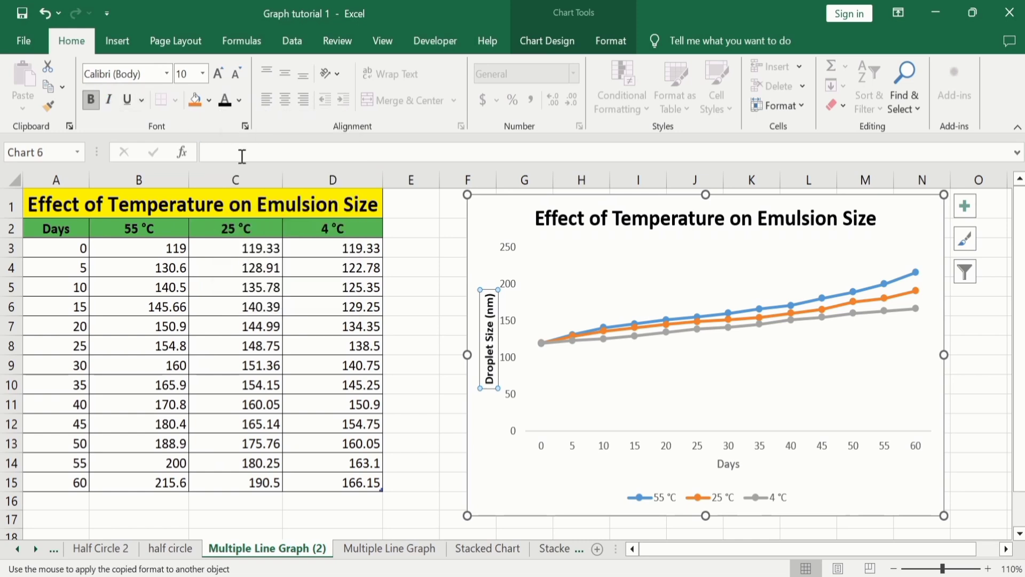
{"action": "left_click", "coordinate": [204, 74]}
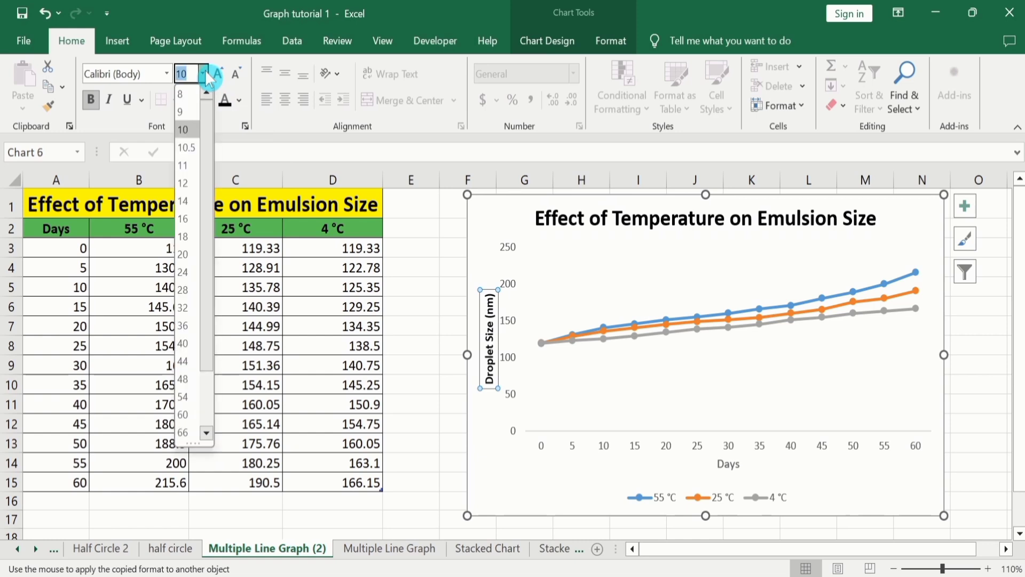
{"action": "left_click", "coordinate": [192, 165]}
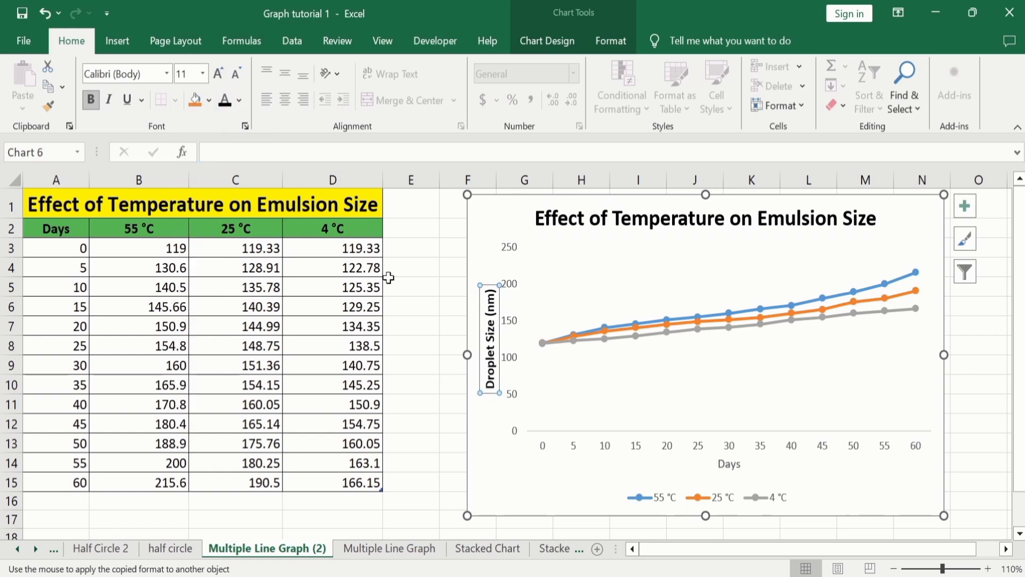
{"action": "left_click", "coordinate": [416, 342]}
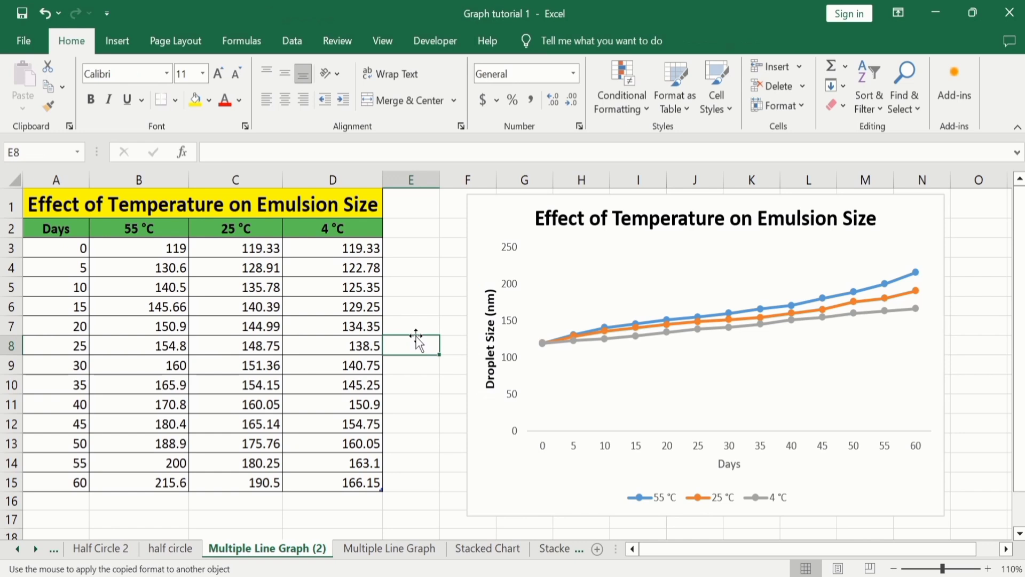
Step: Copy the vertical axis title's formatting to the vertical axis labels, the horizontal axis labels and the legend with Format Painter
{"action": "left_click", "coordinate": [490, 352]}
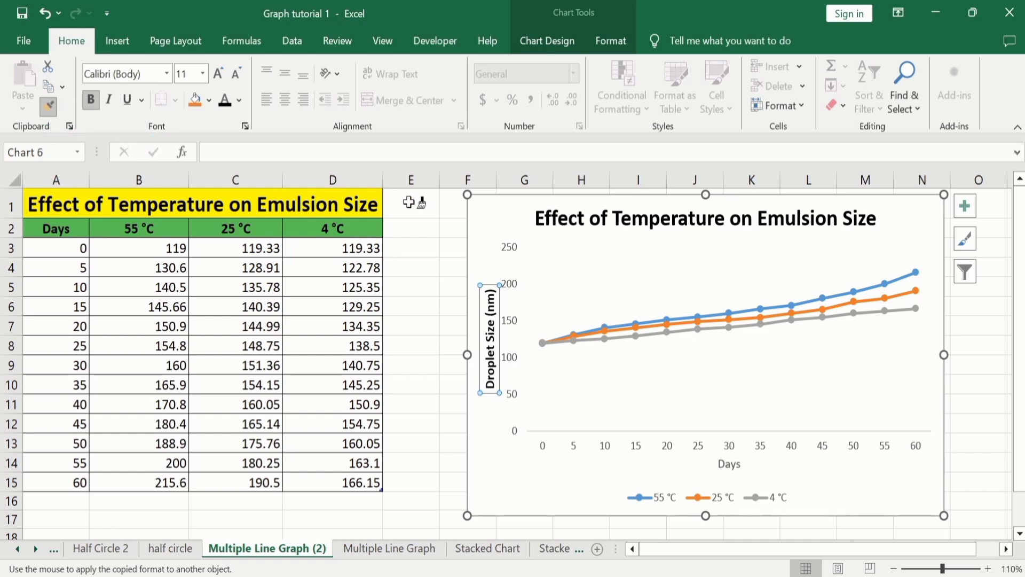
{"action": "left_click", "coordinate": [509, 286]}
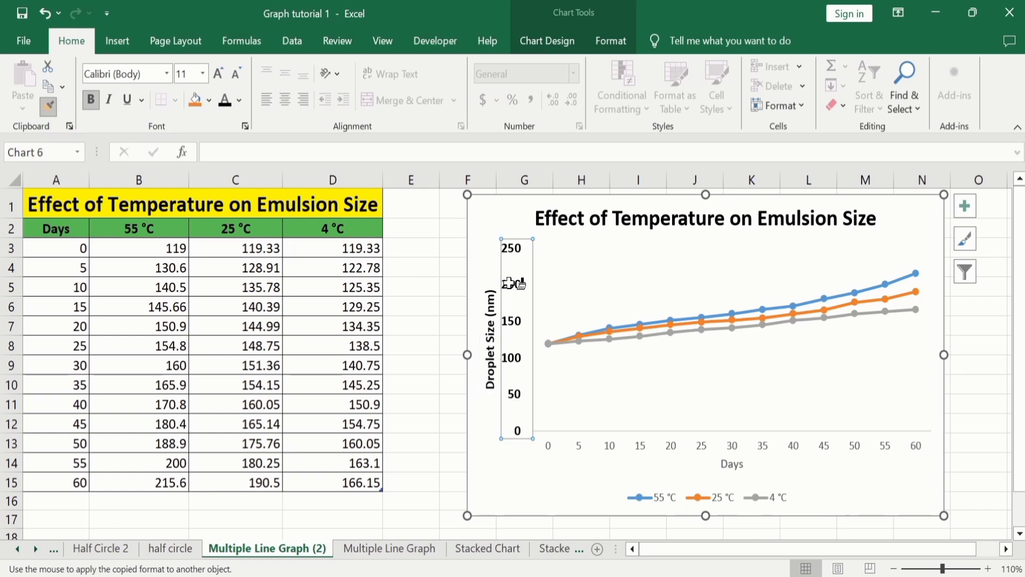
{"action": "left_click", "coordinate": [565, 445]}
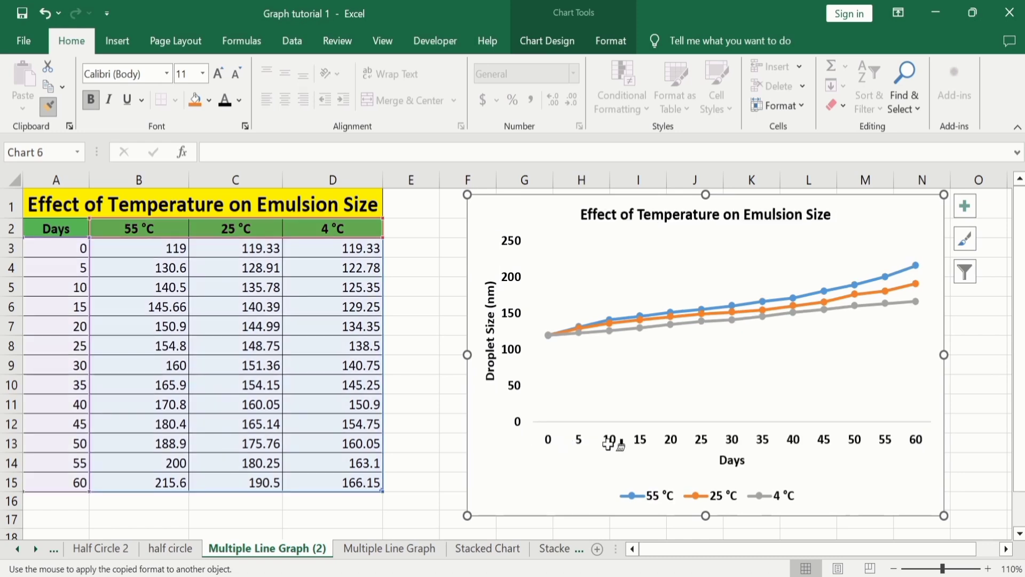
{"action": "left_click", "coordinate": [679, 501]}
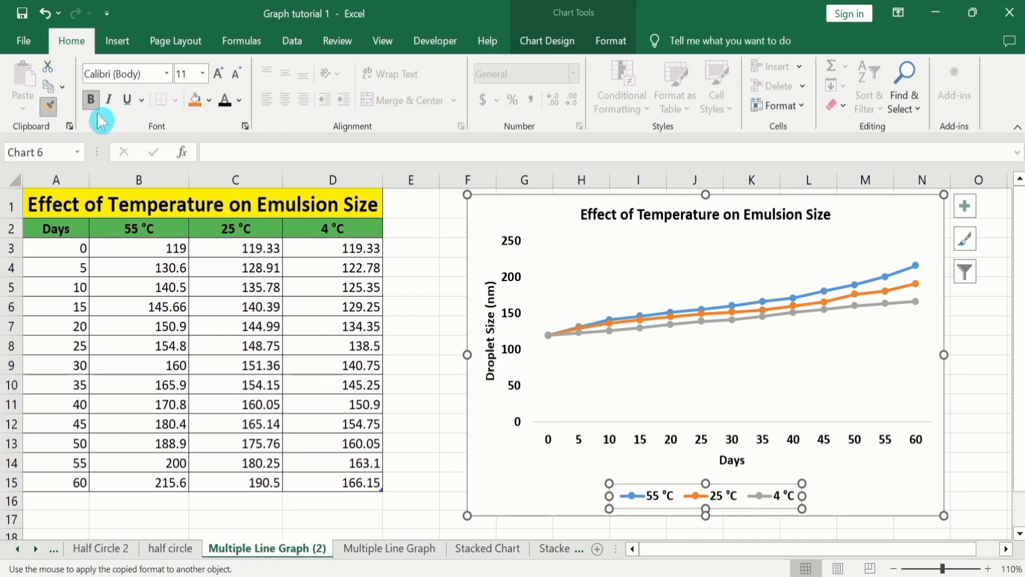
{"action": "left_click", "coordinate": [50, 111]}
{"action": "left_click", "coordinate": [411, 344]}
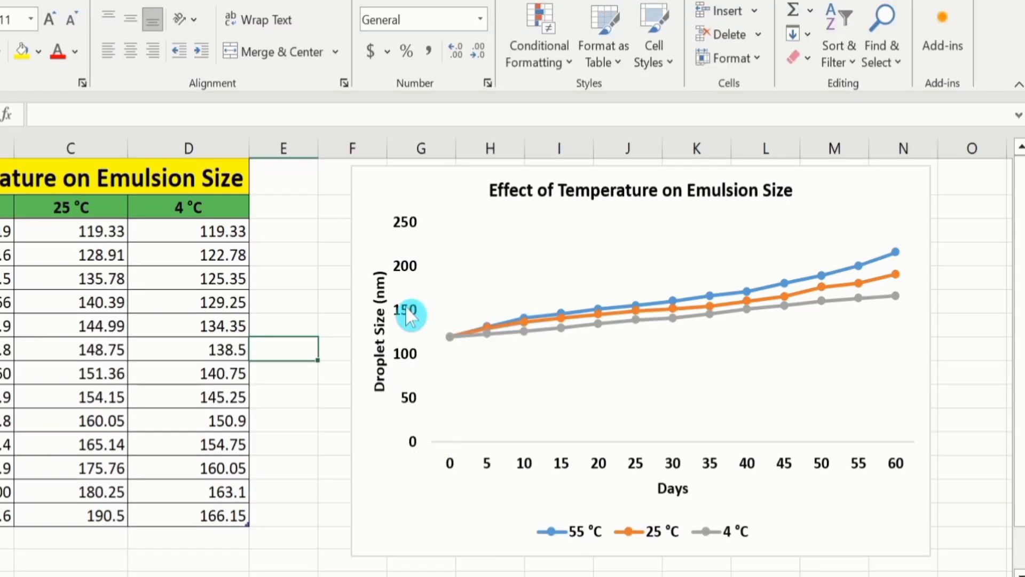
Step: Set the vertical axis's minimum bound to 115 in the Format Axis options
{"action": "left_click", "coordinate": [512, 319]}
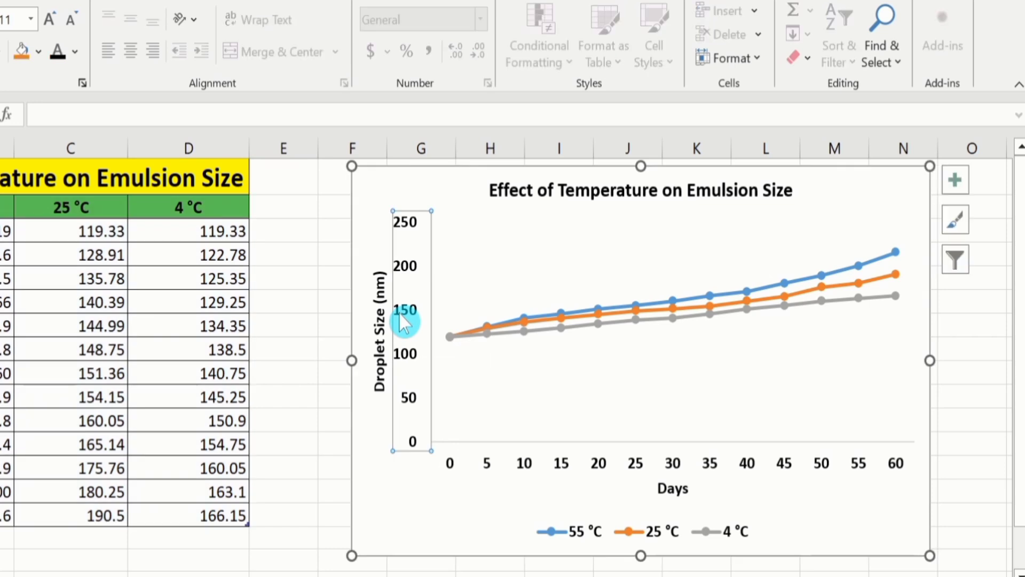
{"action": "right_click", "coordinate": [401, 315]}
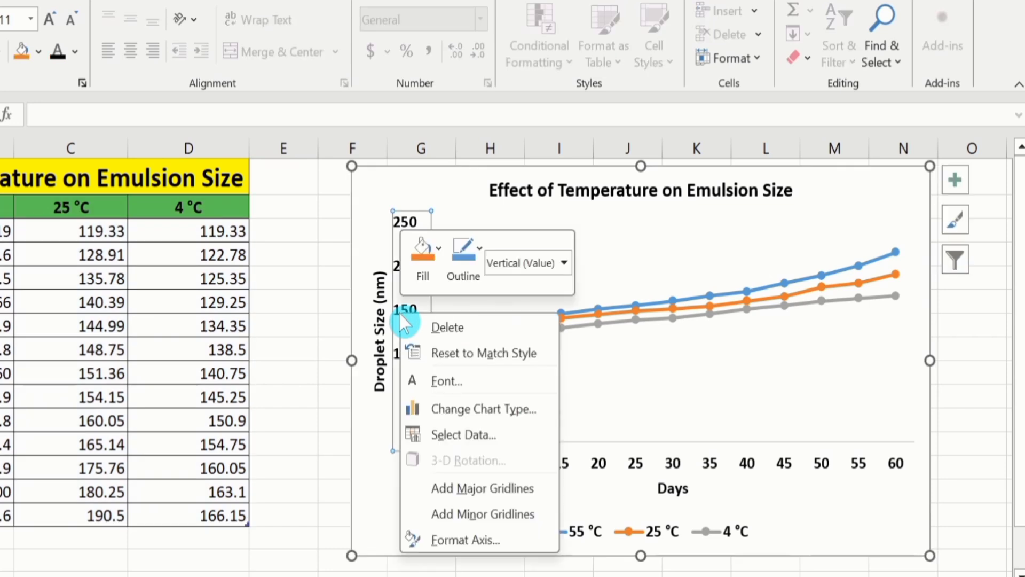
{"action": "left_click", "coordinate": [466, 539]}
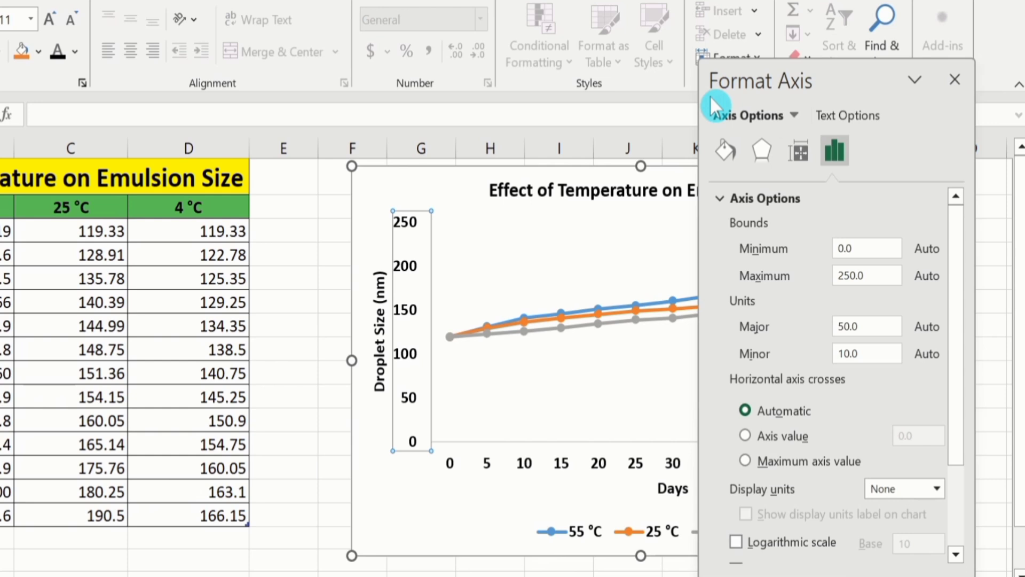
{"action": "left_click_drag", "start_coordinate": [709, 88], "coordinate": [737, 96]}
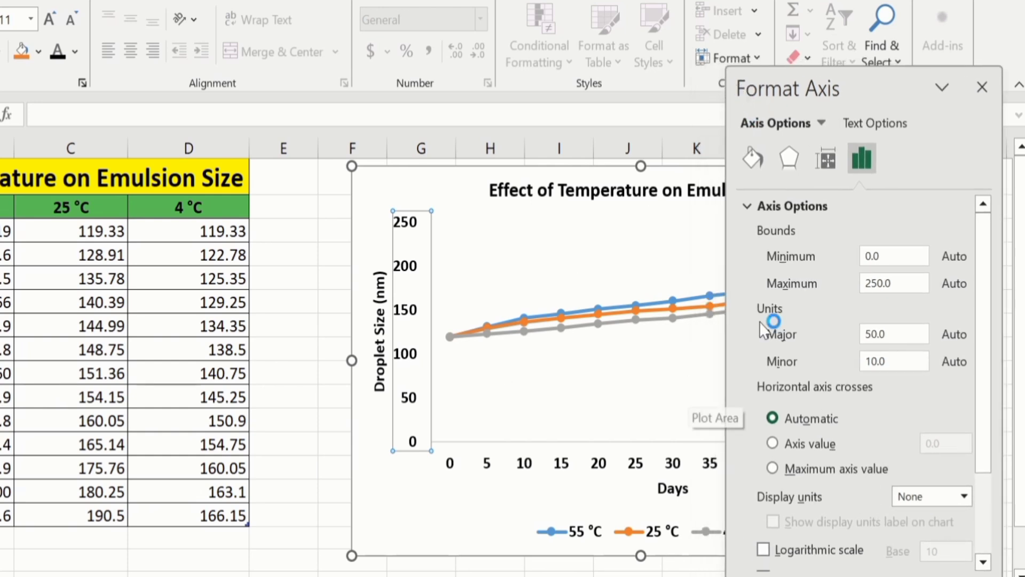
{"action": "left_click", "coordinate": [883, 255]}
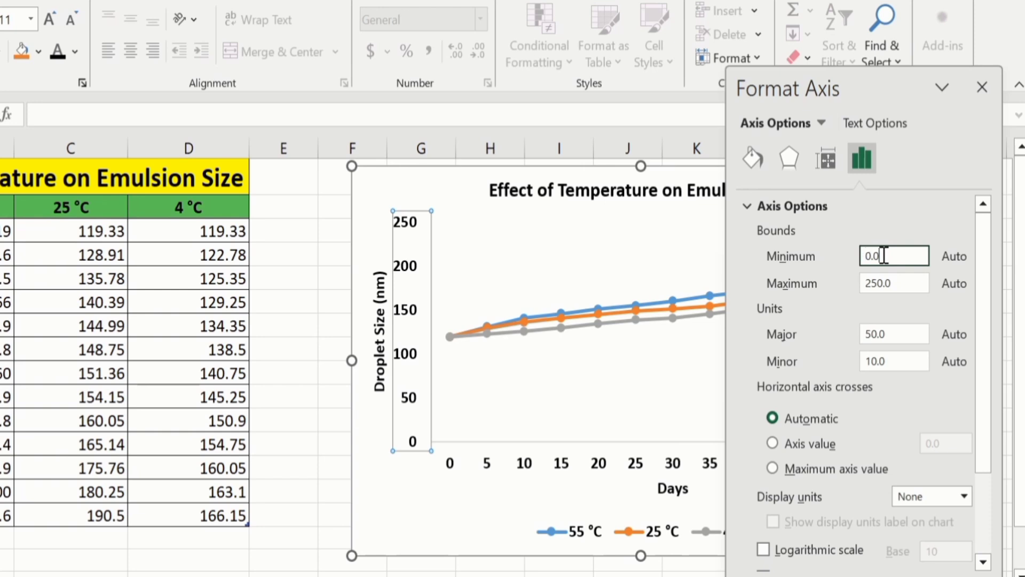
{"action": "key", "text": "BackSpace"}
{"action": "type", "text": "115"}
{"action": "left_click", "coordinate": [406, 240]}
Step: Set the vertical axis's maximum bound to 220 and close the axis formatting options
{"action": "left_click", "coordinate": [902, 283]}
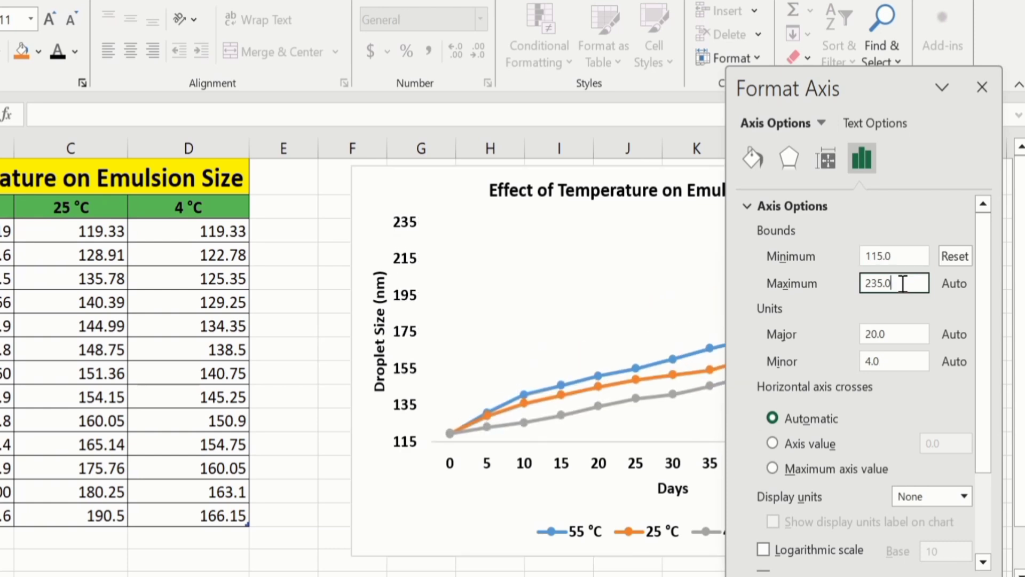
{"action": "key", "text": "BackSpace"}
{"action": "key", "text": "BackSpace"}
{"action": "key", "text": "BackSpace"}
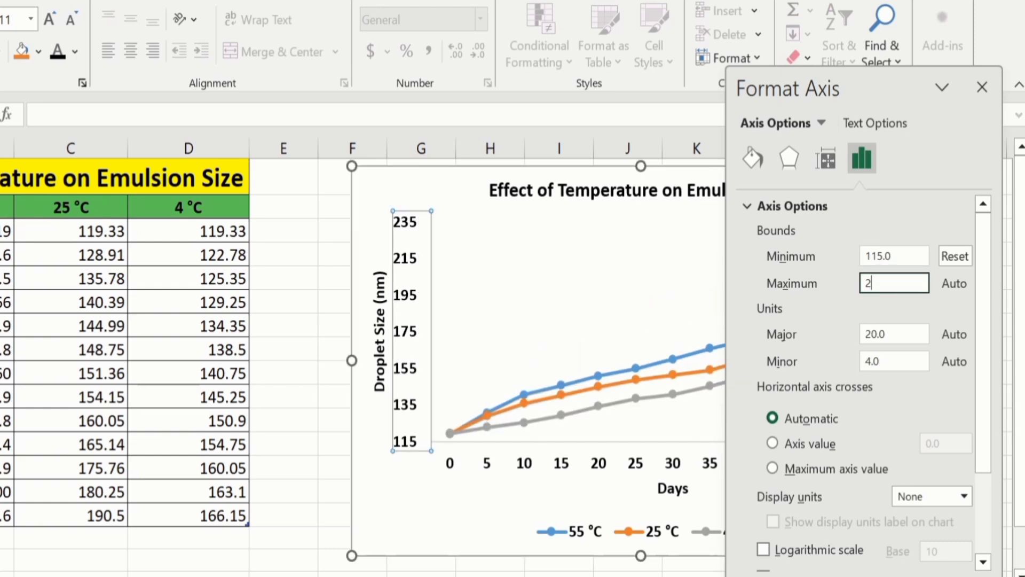
{"action": "type", "text": "20"}
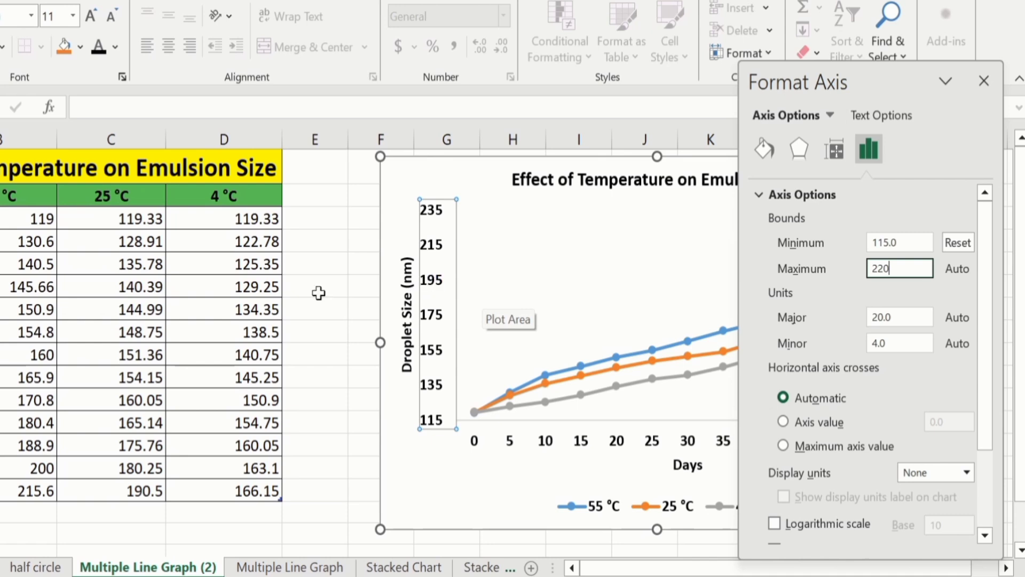
{"action": "left_click", "coordinate": [318, 307]}
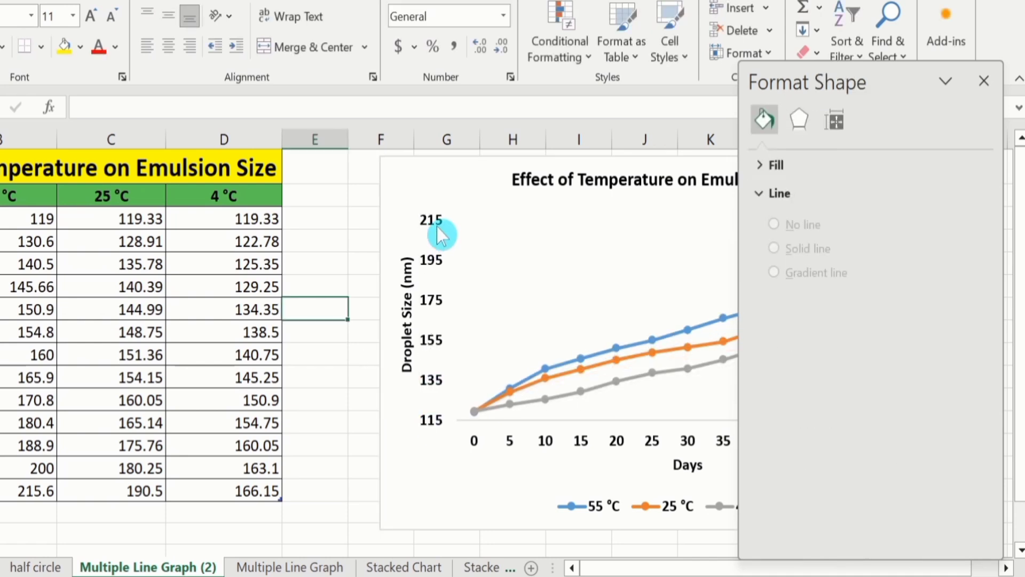
{"action": "left_click", "coordinate": [983, 82]}
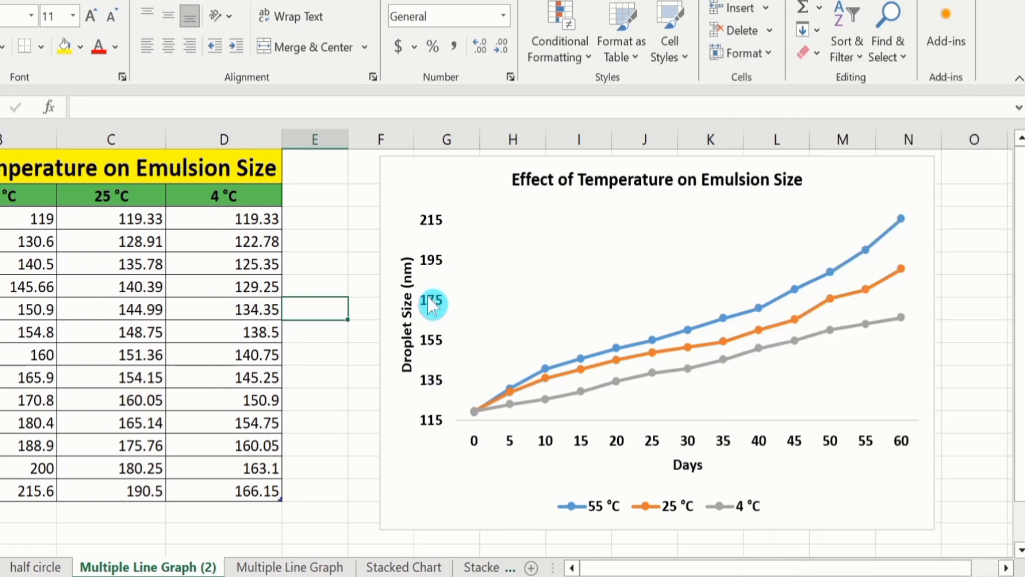
Step: Format the vertical axis line as a solid black line with a width of 1.5 pt
{"action": "left_click", "coordinate": [432, 262]}
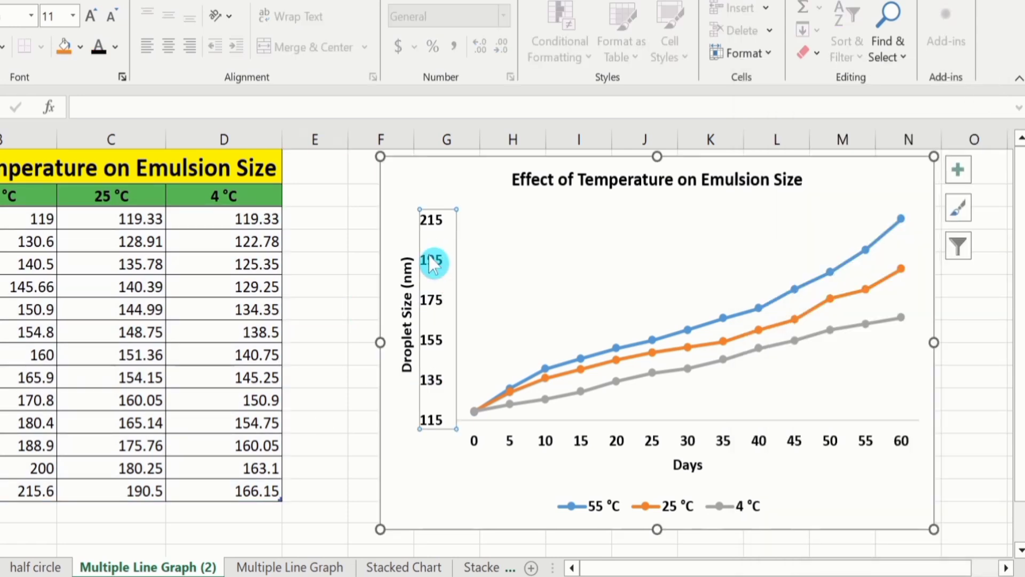
{"action": "right_click", "coordinate": [432, 262]}
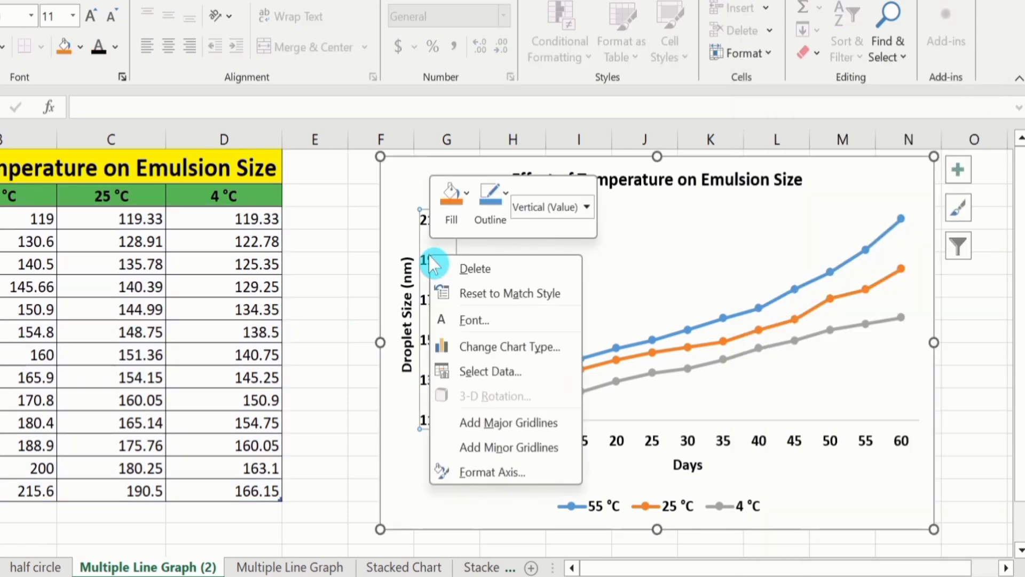
{"action": "left_click", "coordinate": [492, 470]}
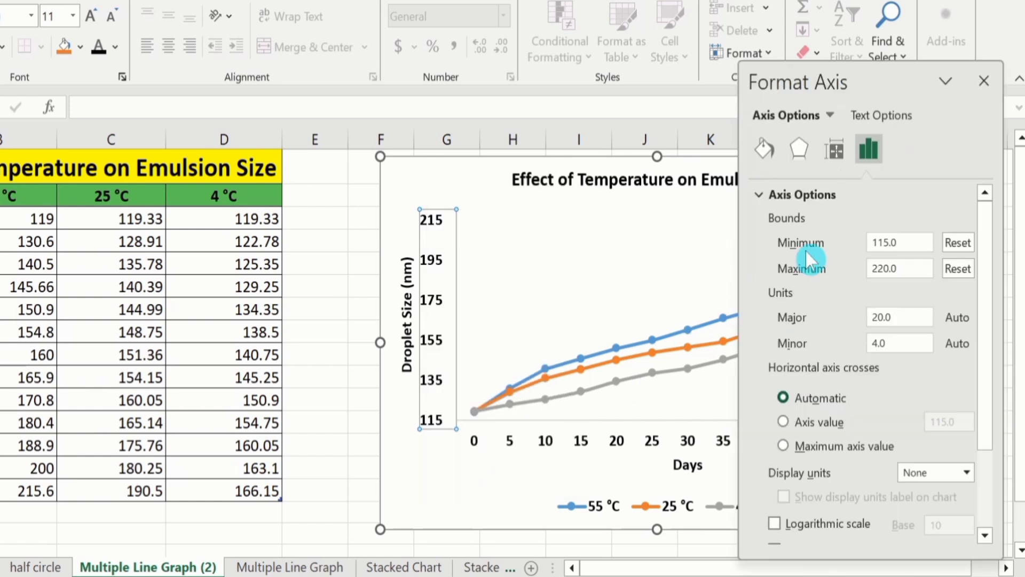
{"action": "left_click", "coordinate": [762, 148]}
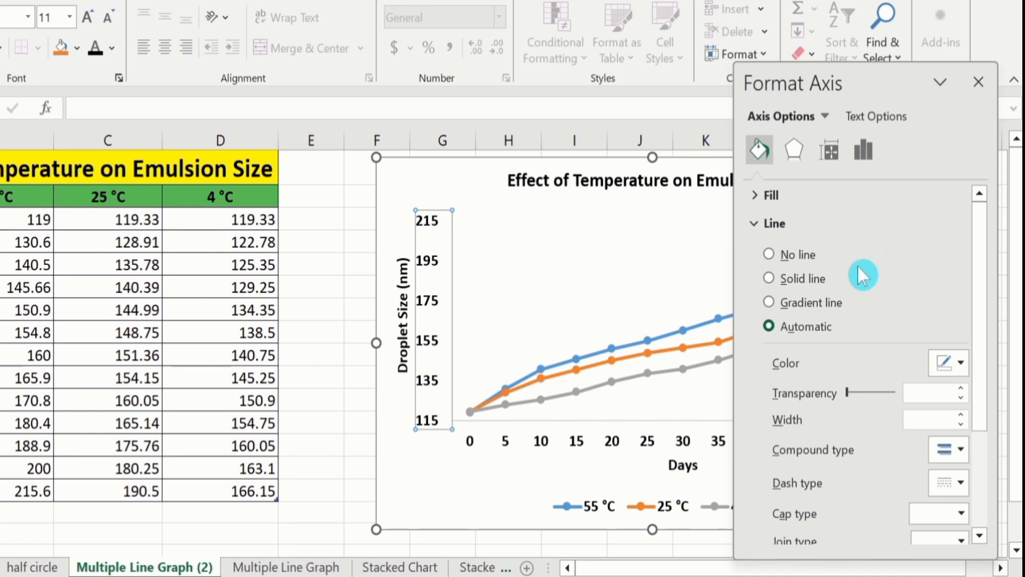
{"action": "left_click", "coordinate": [768, 279]}
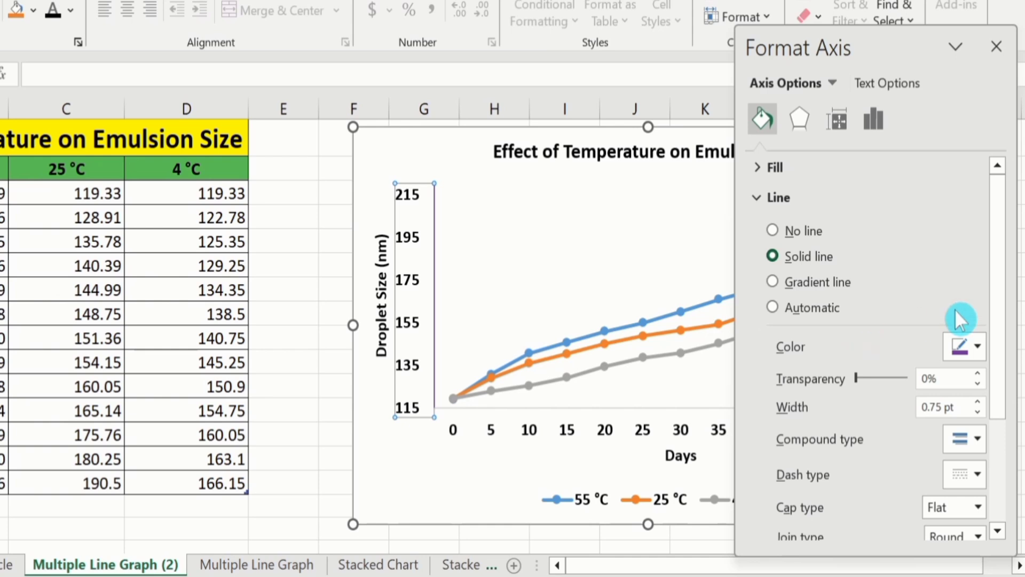
{"action": "left_click", "coordinate": [978, 346]}
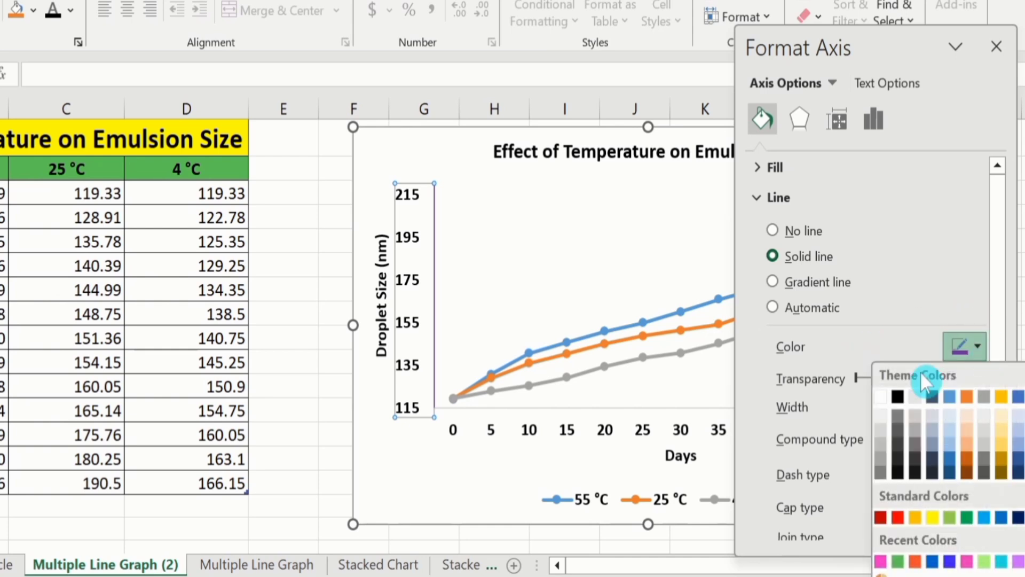
{"action": "left_click", "coordinate": [897, 397]}
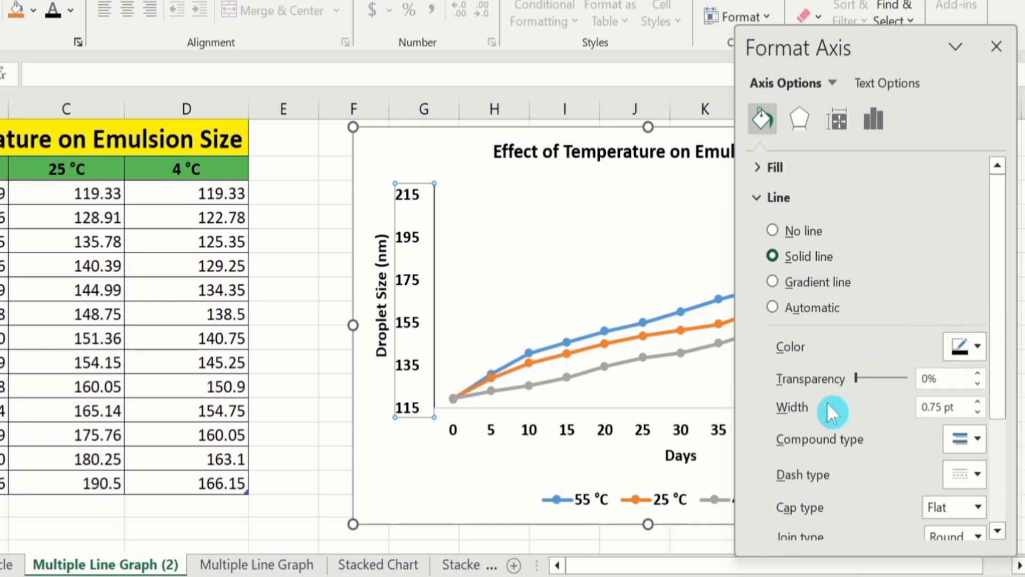
{"action": "left_click", "coordinate": [979, 401]}
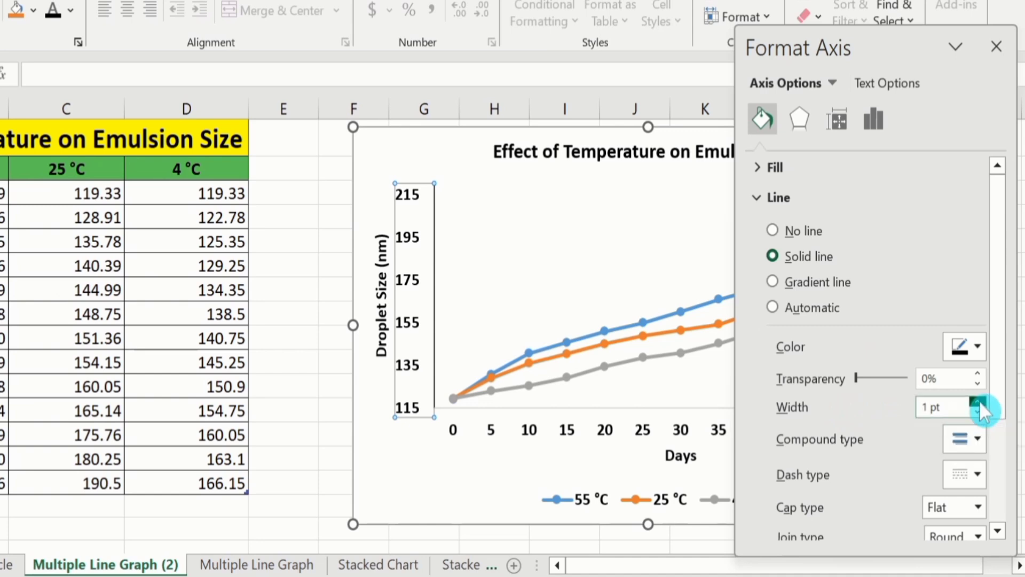
{"action": "left_click", "coordinate": [979, 401]}
{"action": "left_click", "coordinate": [979, 402]}
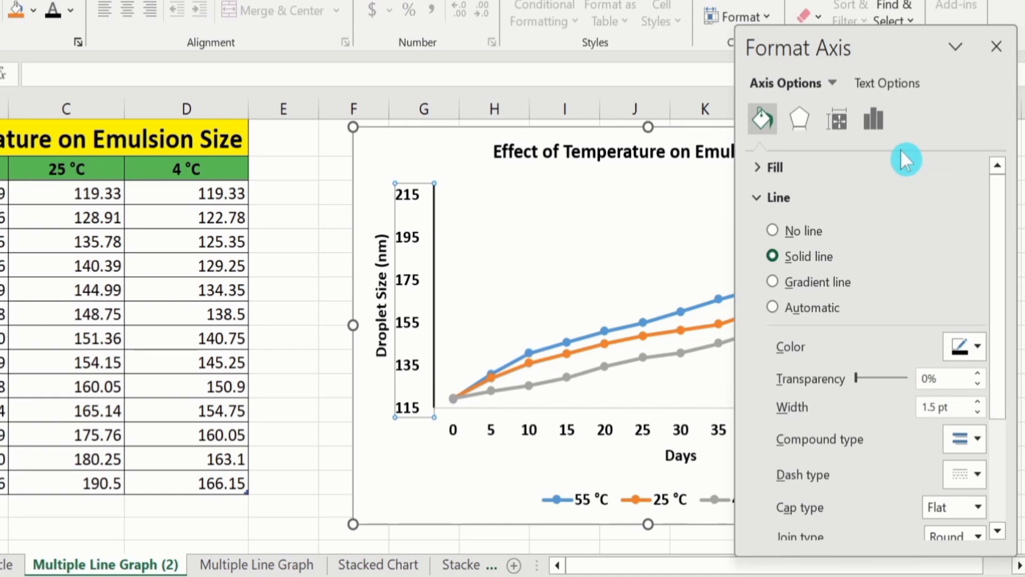
Step: Set both the major and minor tick marks of the vertical axis to Outside
{"action": "left_click", "coordinate": [875, 117]}
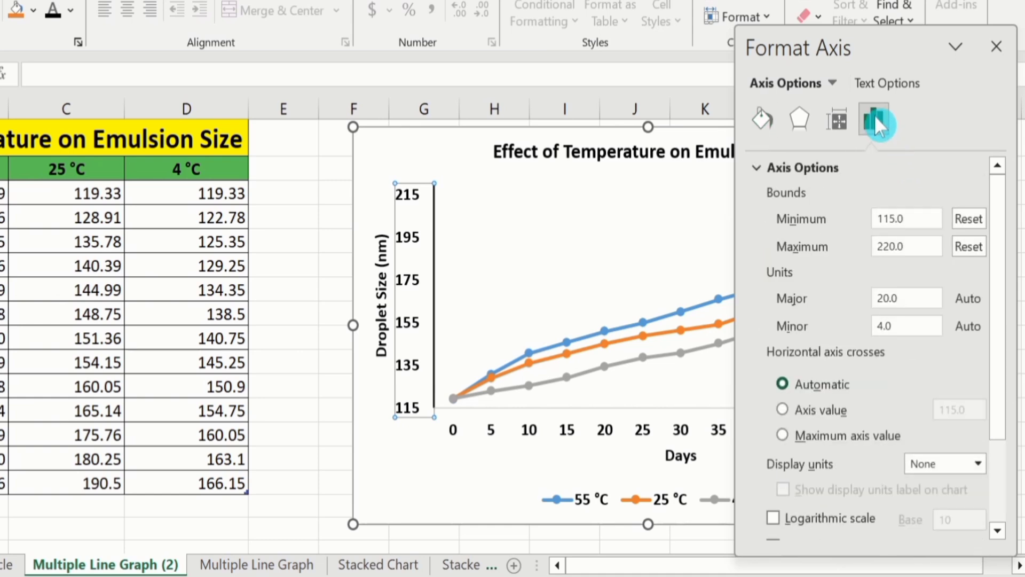
{"action": "left_click_drag", "start_coordinate": [998, 217], "coordinate": [993, 315]}
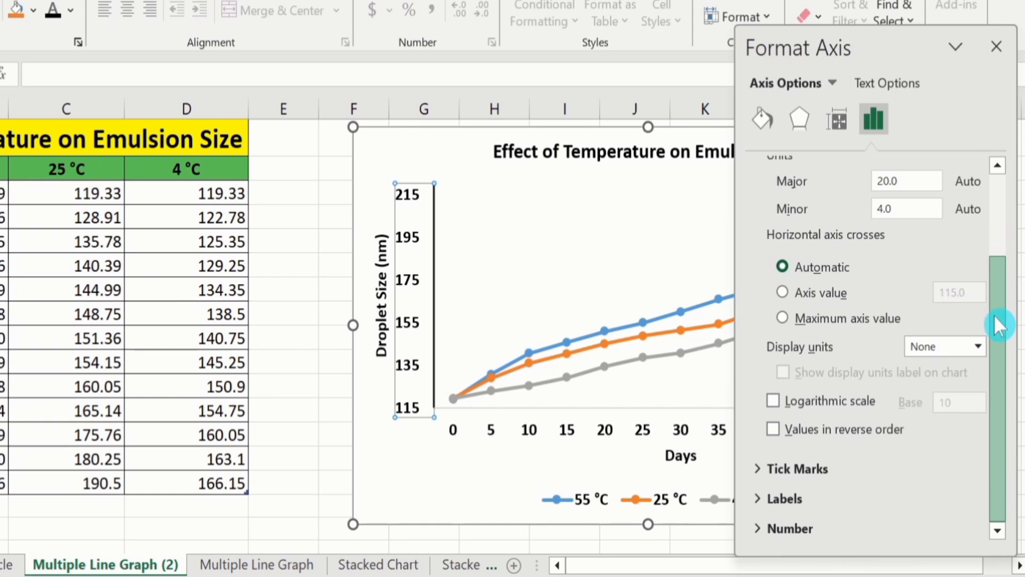
{"action": "left_click", "coordinate": [820, 467]}
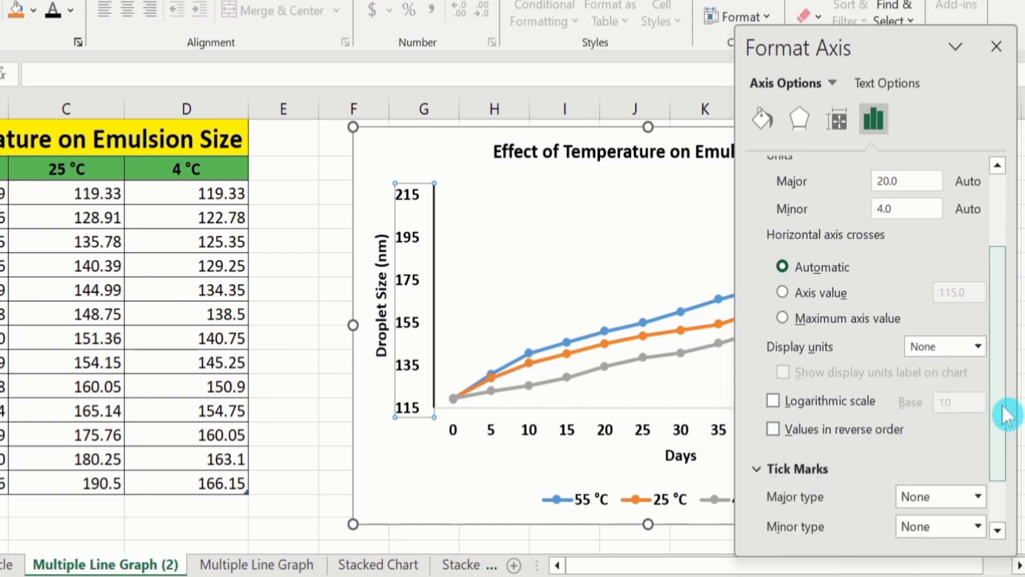
{"action": "left_click_drag", "start_coordinate": [1006, 408], "coordinate": [1012, 499]}
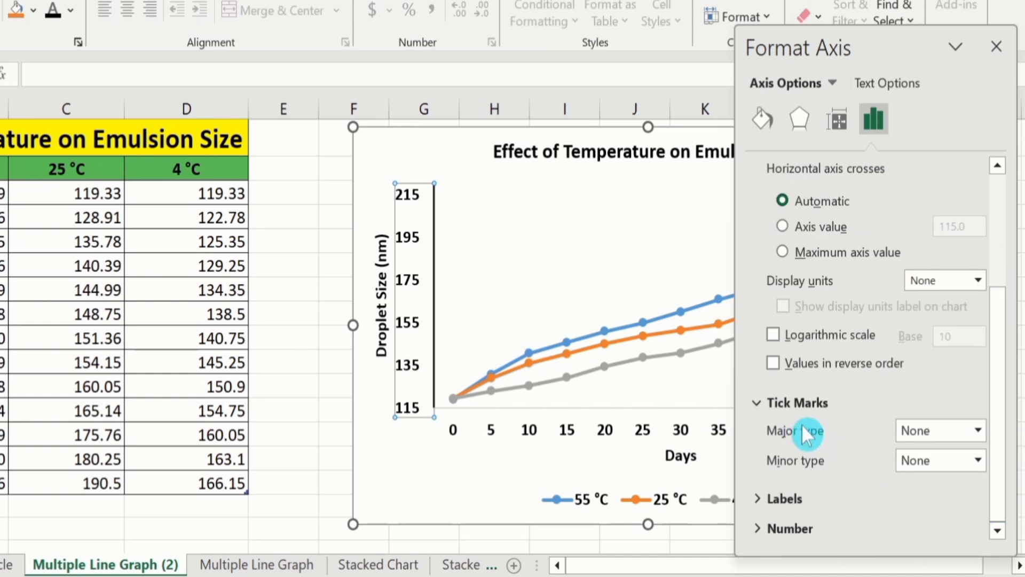
{"action": "left_click", "coordinate": [977, 431]}
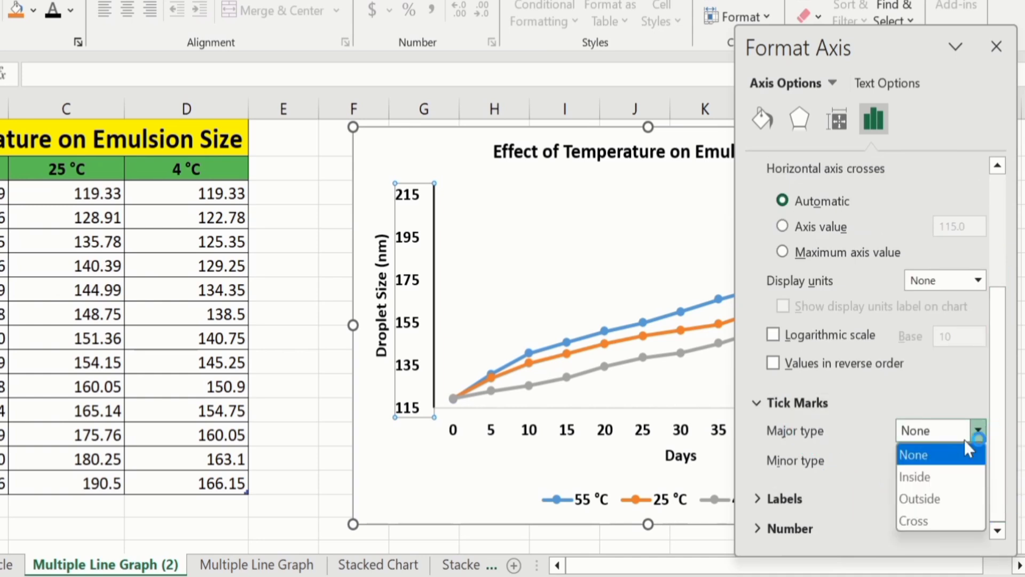
{"action": "left_click", "coordinate": [922, 496]}
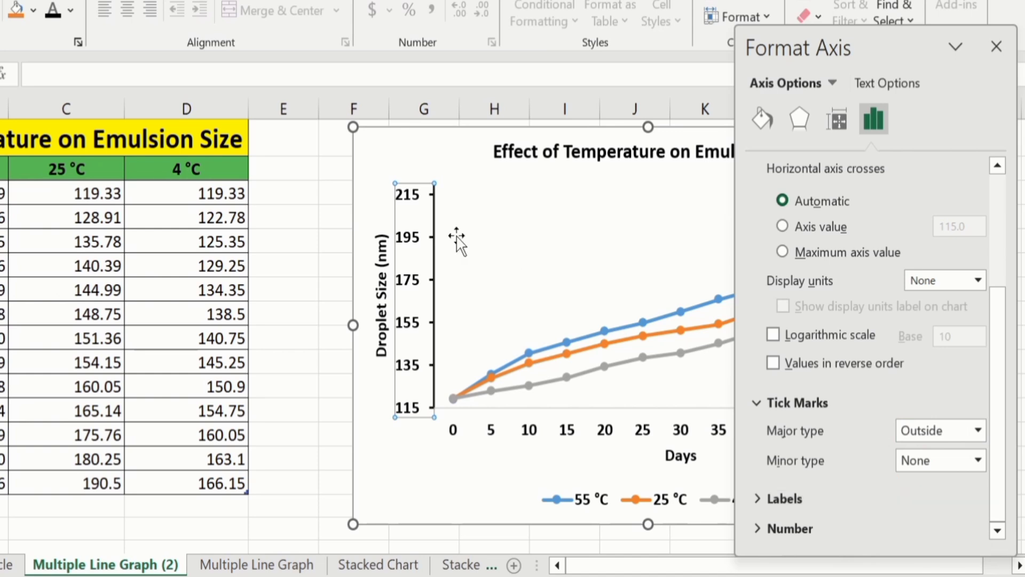
{"action": "left_click", "coordinate": [436, 196]}
{"action": "left_click", "coordinate": [978, 460]}
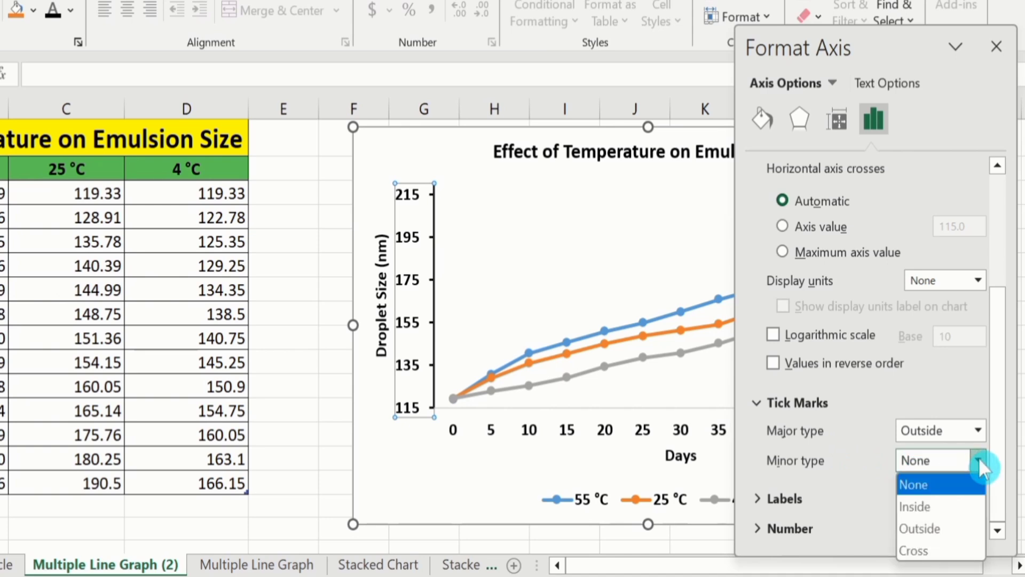
{"action": "left_click", "coordinate": [947, 523]}
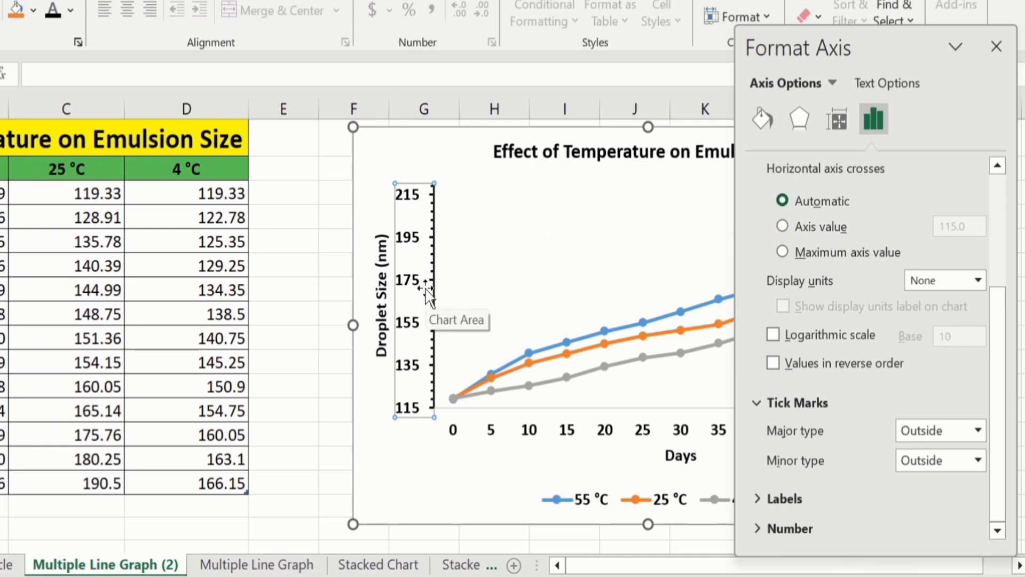
Step: Format the horizontal axis line as a solid black line with a width of 1.5 pt
{"action": "left_click", "coordinate": [491, 428]}
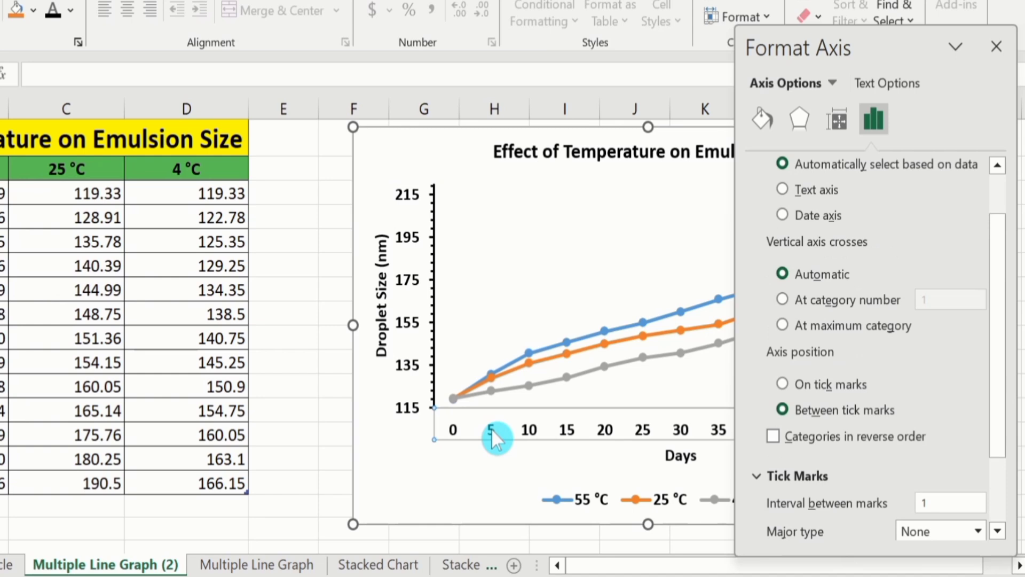
{"action": "left_click", "coordinate": [763, 116]}
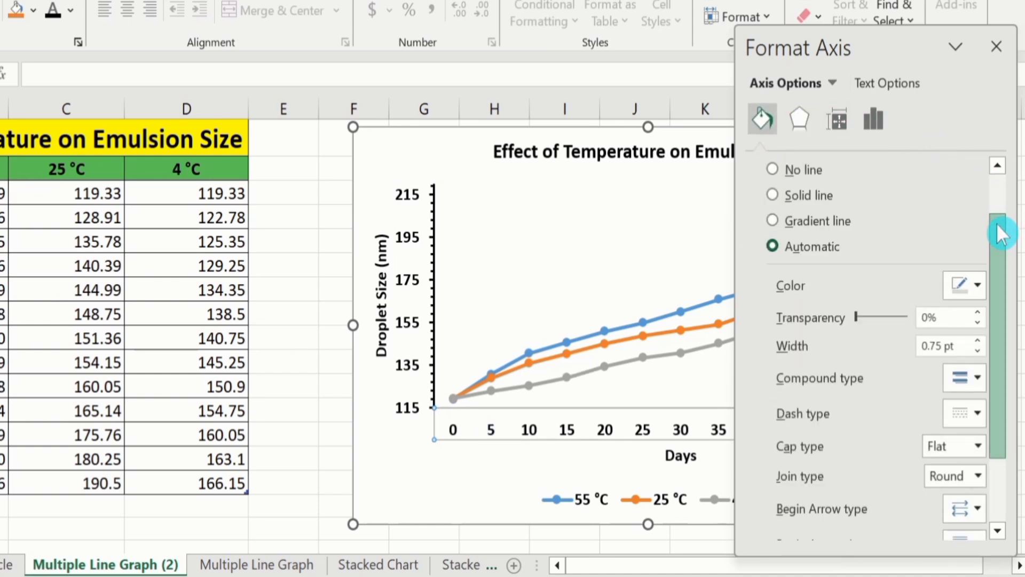
{"action": "left_click_drag", "start_coordinate": [996, 223], "coordinate": [1004, 182]}
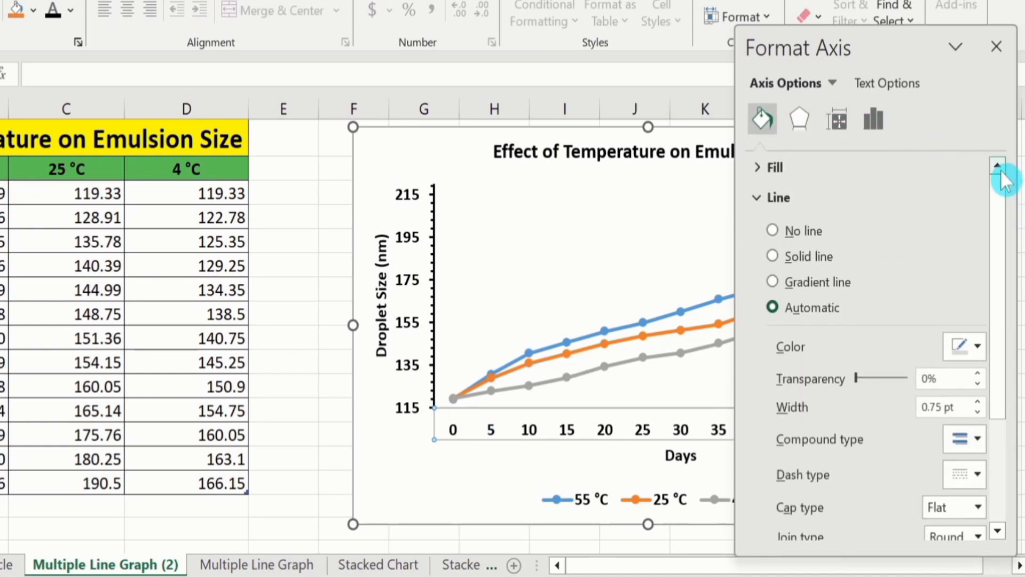
{"action": "left_click", "coordinate": [771, 255]}
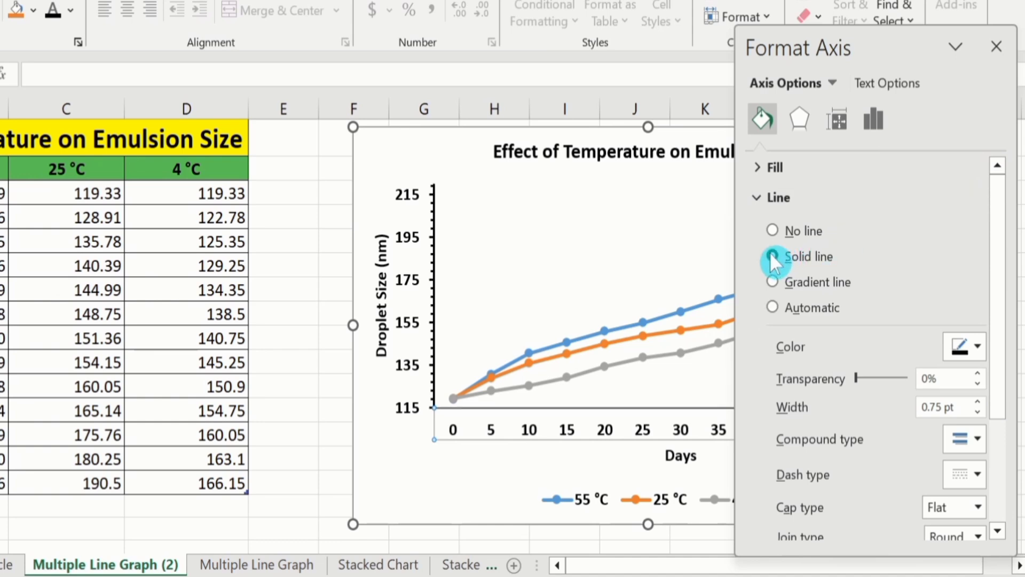
{"action": "left_click", "coordinate": [978, 345]}
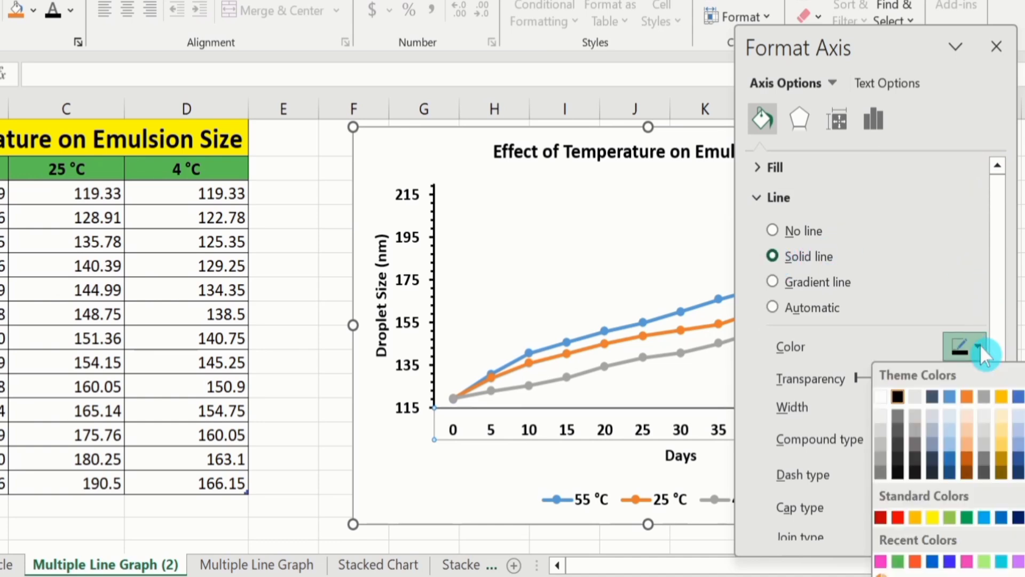
{"action": "left_click", "coordinate": [895, 394]}
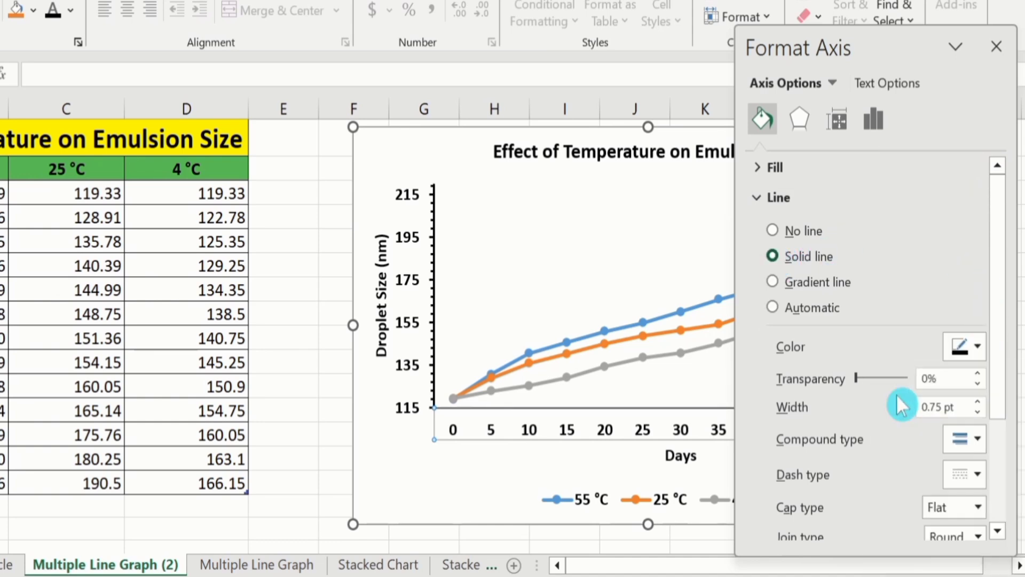
{"action": "left_click", "coordinate": [980, 402]}
{"action": "left_click", "coordinate": [980, 402]}
{"action": "left_click", "coordinate": [980, 402]}
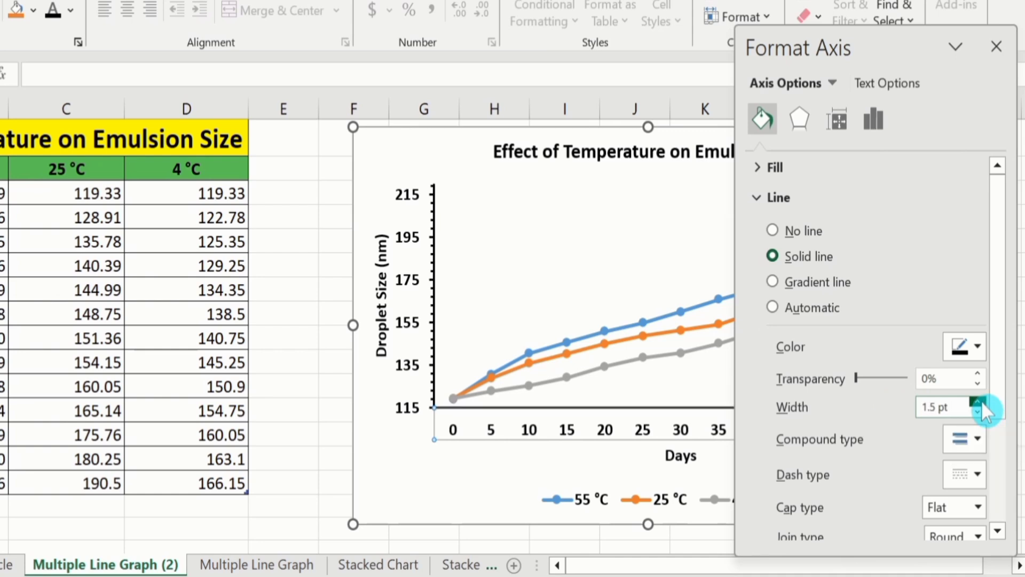
Step: Set the horizontal axis's major and minor tick marks to Outside and close the axis formatting options
{"action": "left_click", "coordinate": [877, 117]}
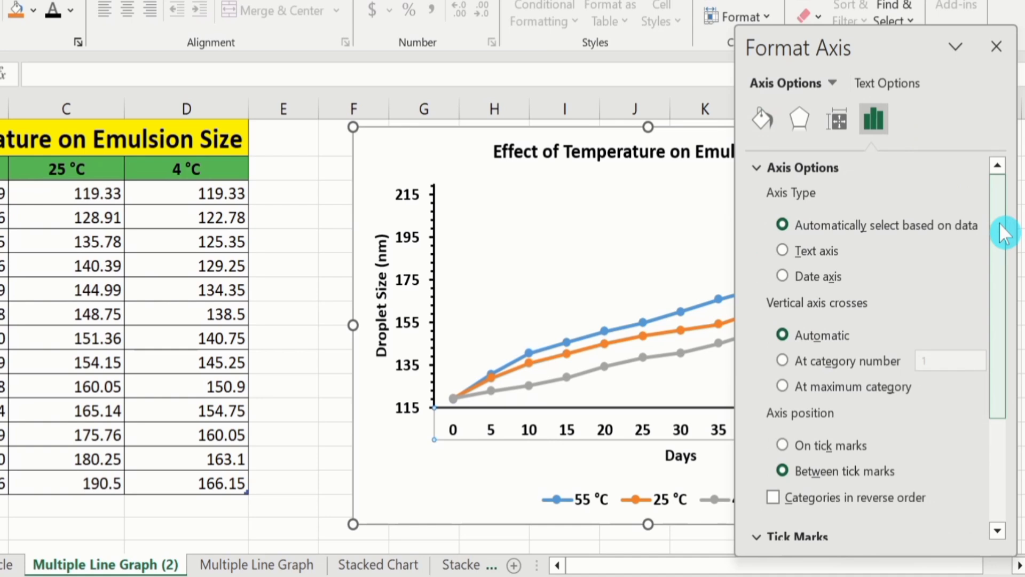
{"action": "left_click_drag", "start_coordinate": [998, 222], "coordinate": [1007, 377]}
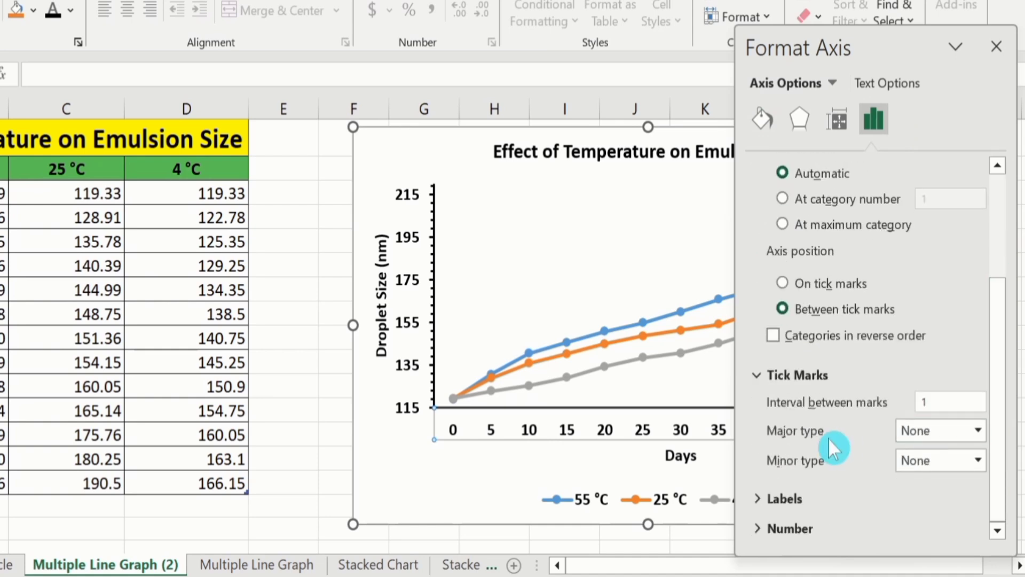
{"action": "left_click", "coordinate": [979, 430]}
{"action": "left_click", "coordinate": [950, 498]}
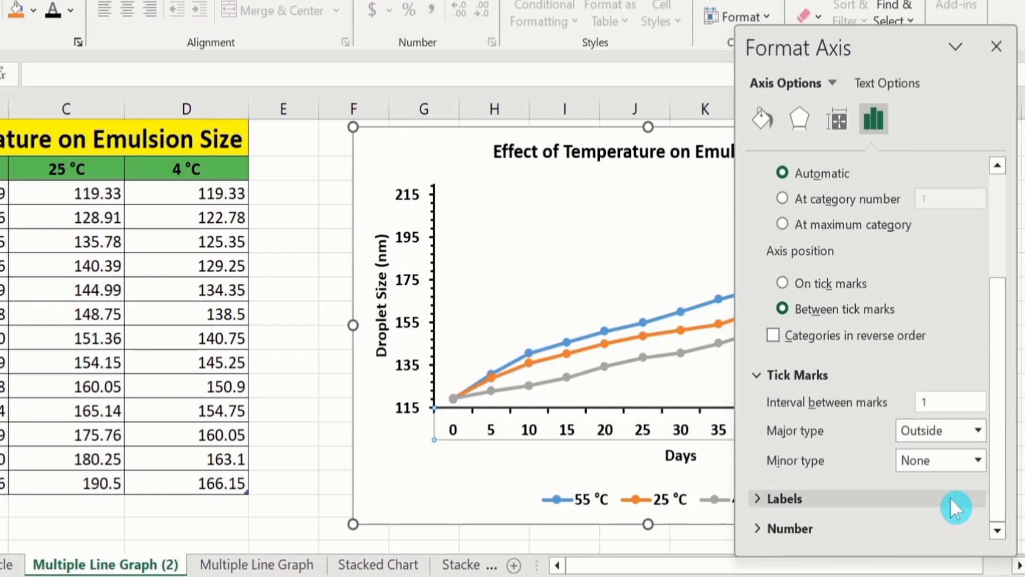
{"action": "left_click", "coordinate": [979, 460]}
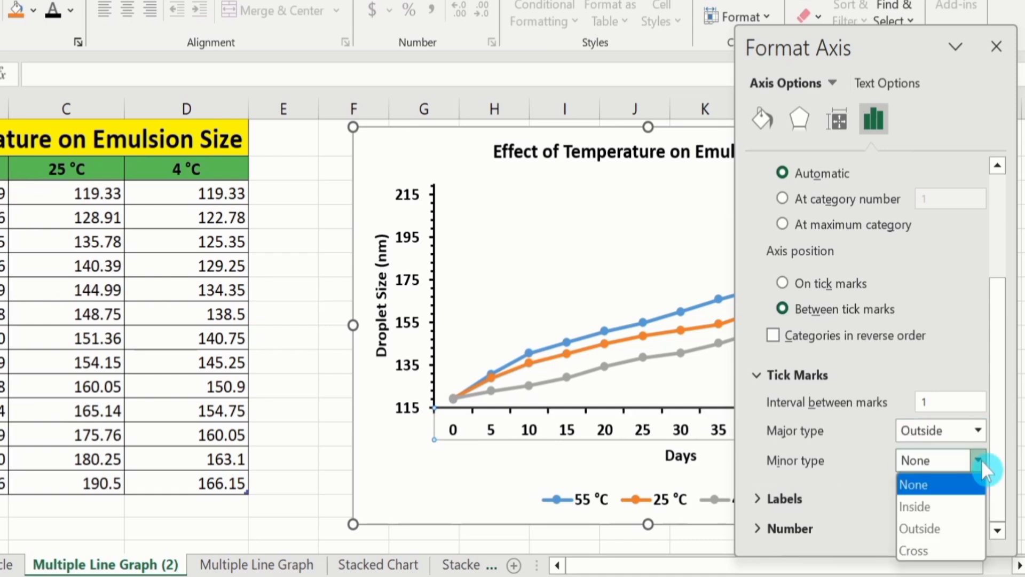
{"action": "left_click", "coordinate": [942, 526]}
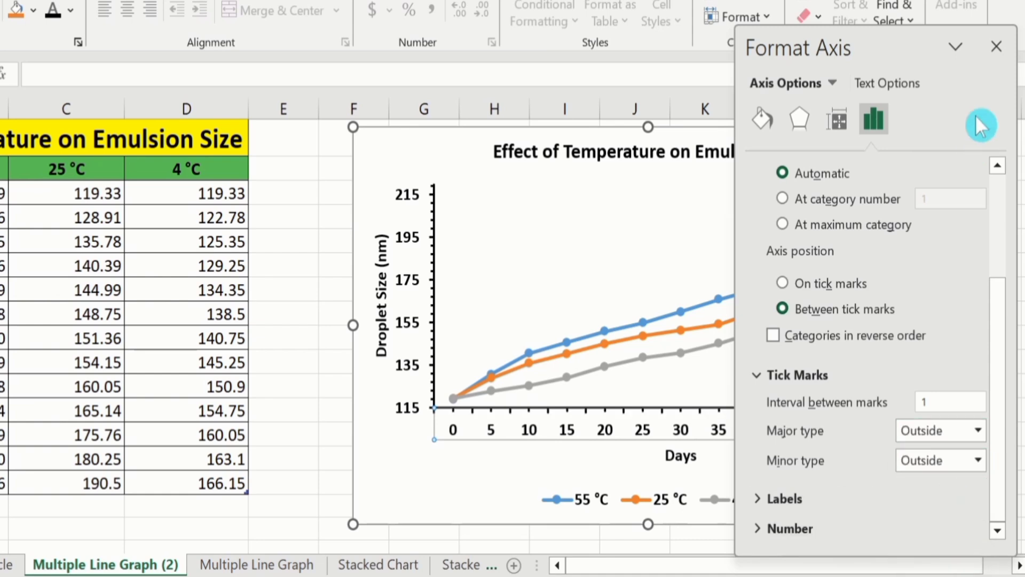
{"action": "left_click", "coordinate": [994, 47]}
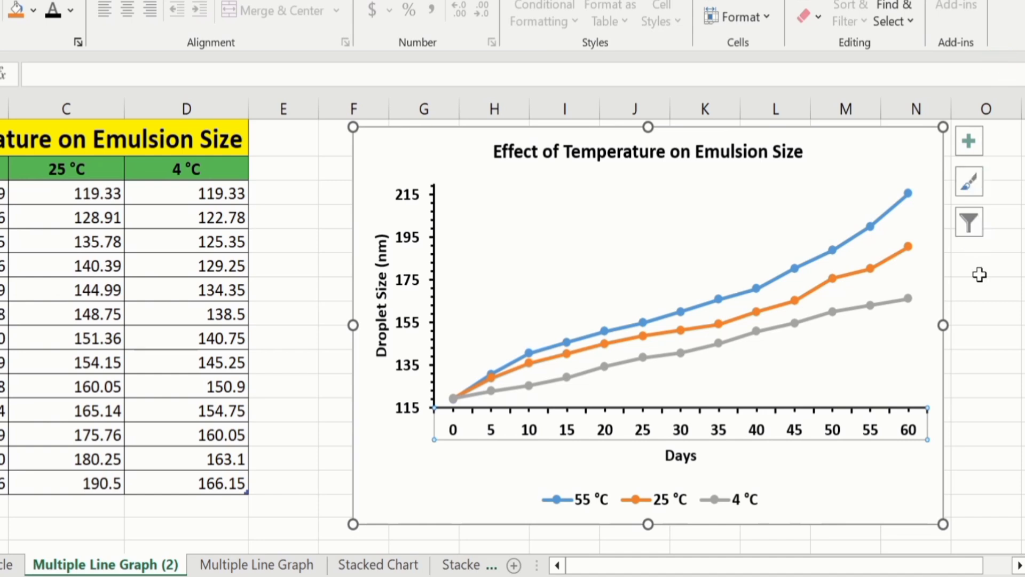
Step: Format the 55 °C data series line as a solid red line with a width of 2 pt
{"action": "left_click", "coordinate": [854, 238]}
{"action": "left_click", "coordinate": [853, 238]}
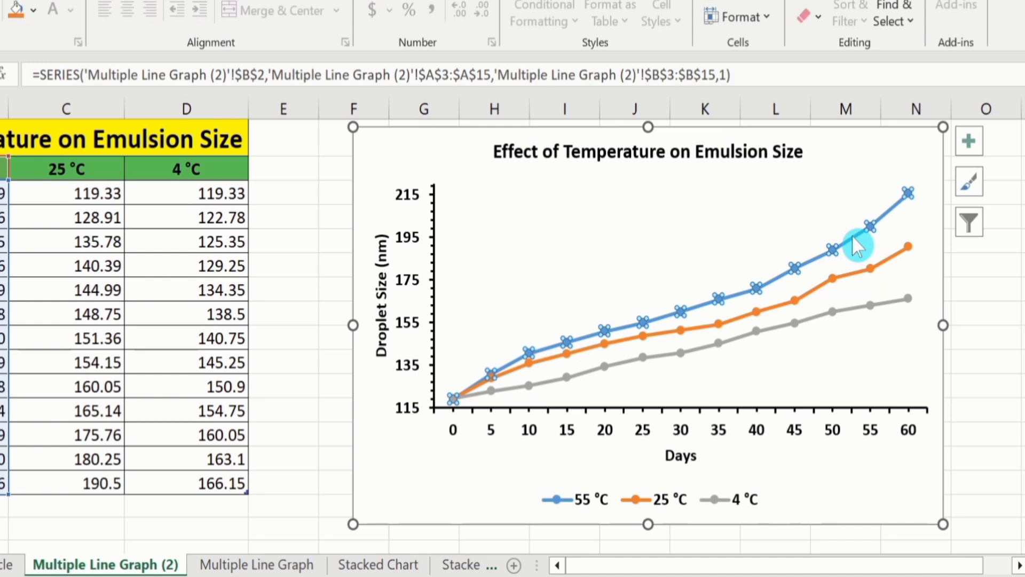
{"action": "right_click", "coordinate": [852, 236]}
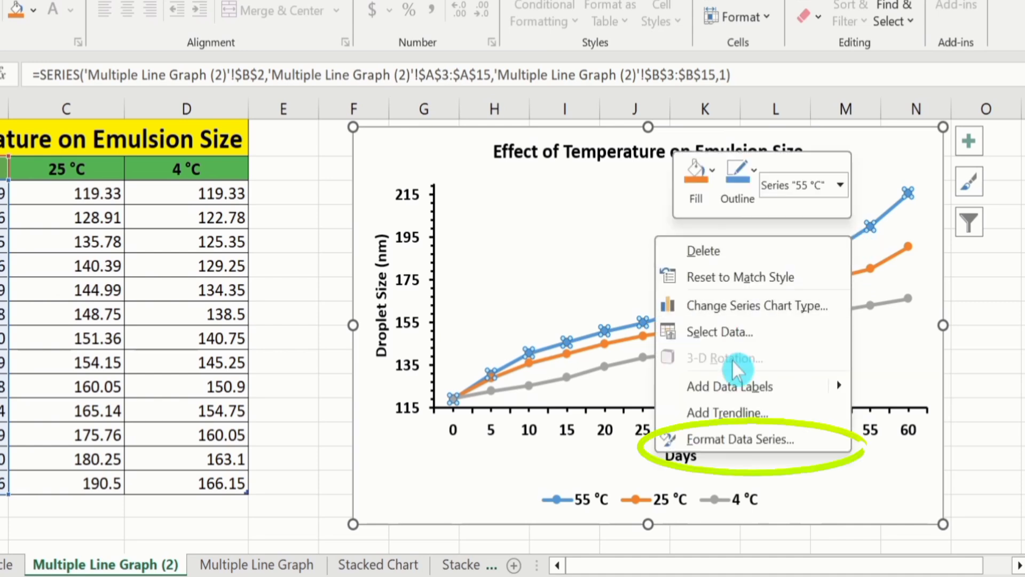
{"action": "left_click", "coordinate": [755, 442]}
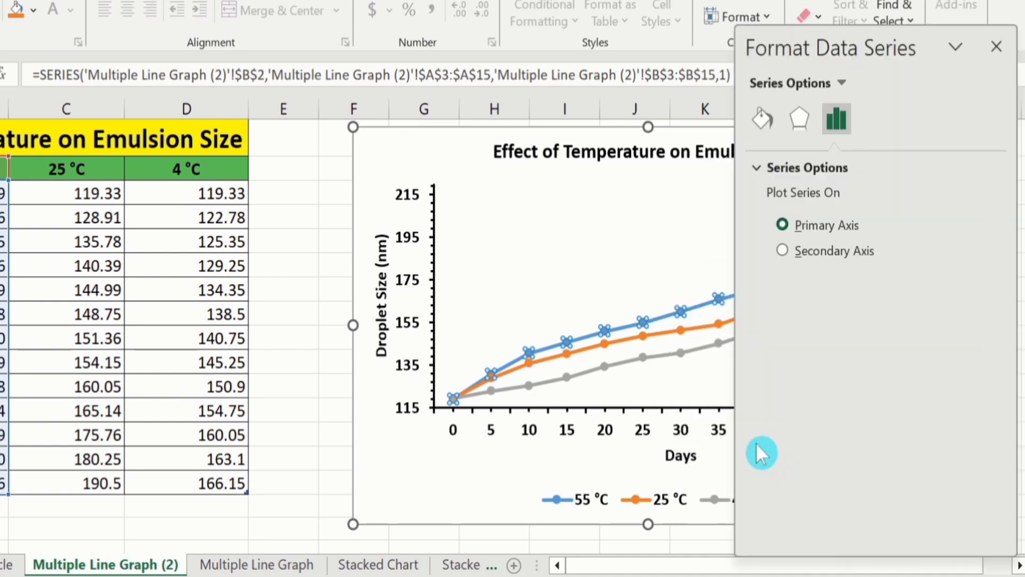
{"action": "left_click", "coordinate": [761, 119]}
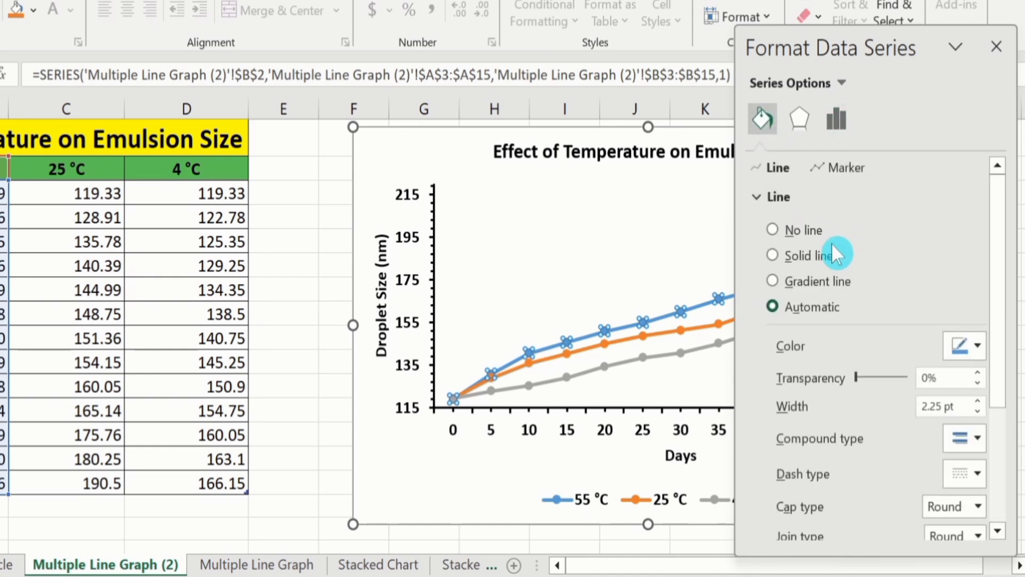
{"action": "left_click", "coordinate": [772, 254]}
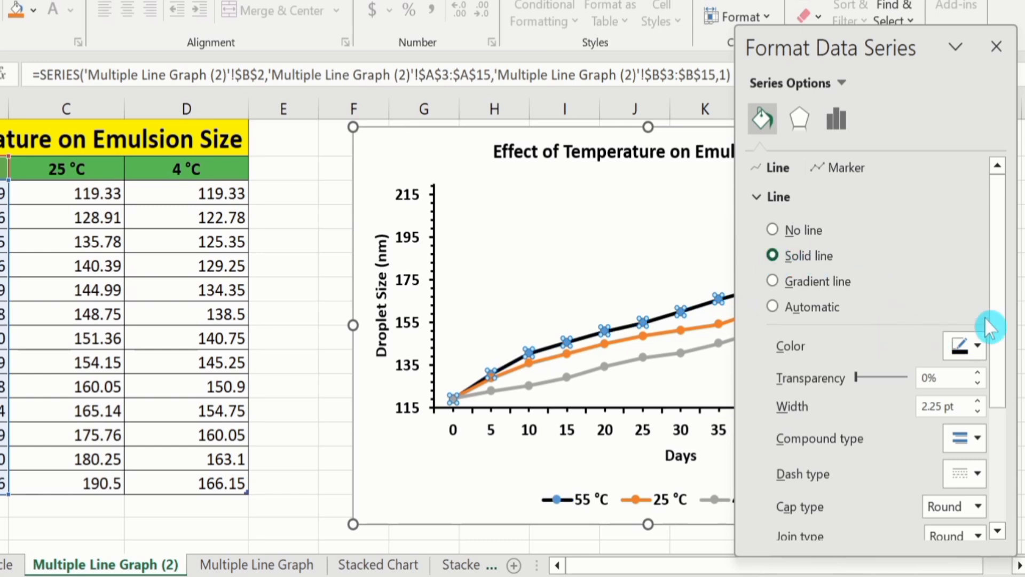
{"action": "left_click", "coordinate": [977, 345]}
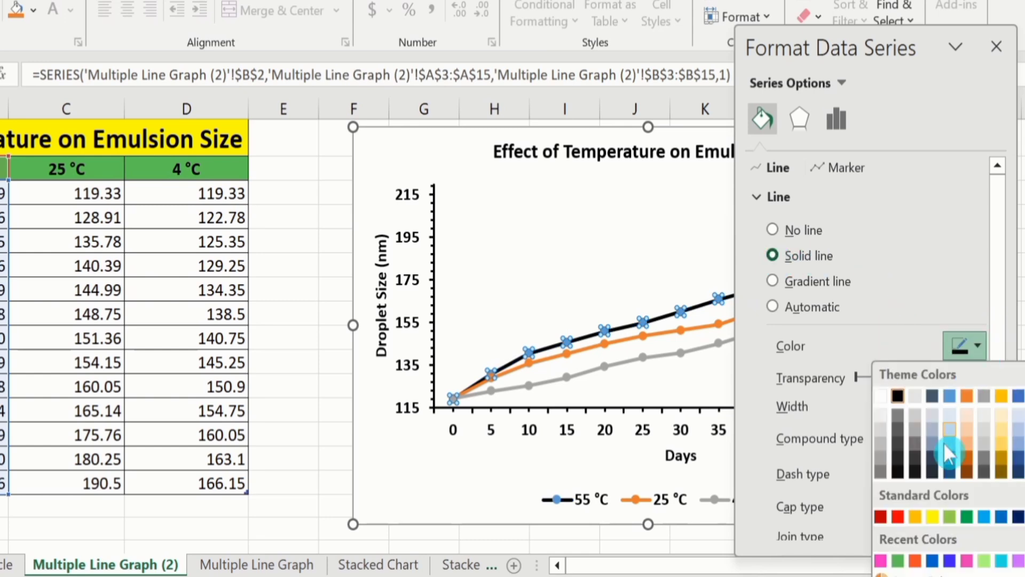
{"action": "left_click", "coordinate": [897, 514]}
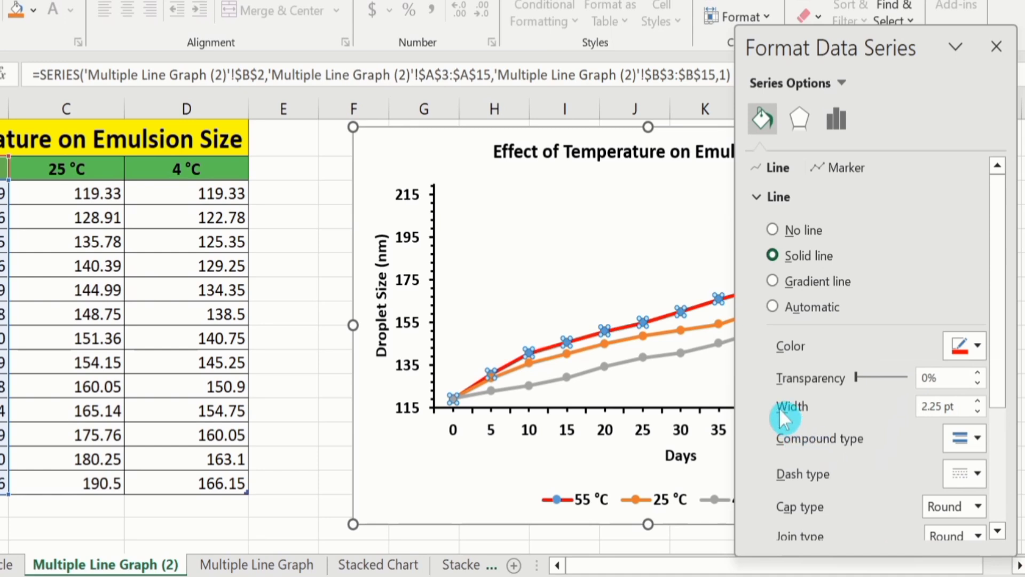
{"action": "left_click", "coordinate": [978, 411]}
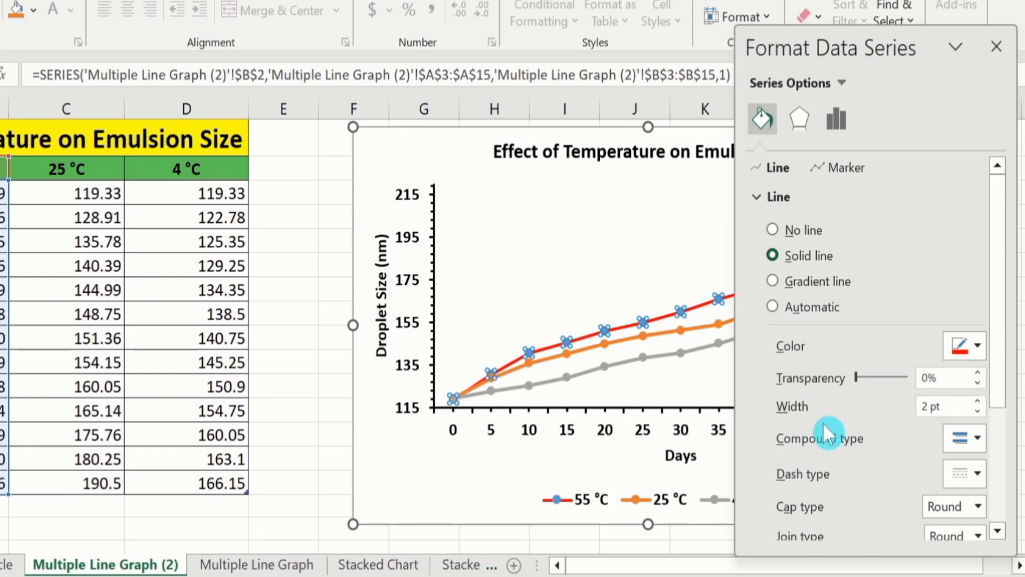
Step: Format the 25 °C data series line as a solid green line with a width of 2 pt
{"action": "left_click", "coordinate": [665, 341]}
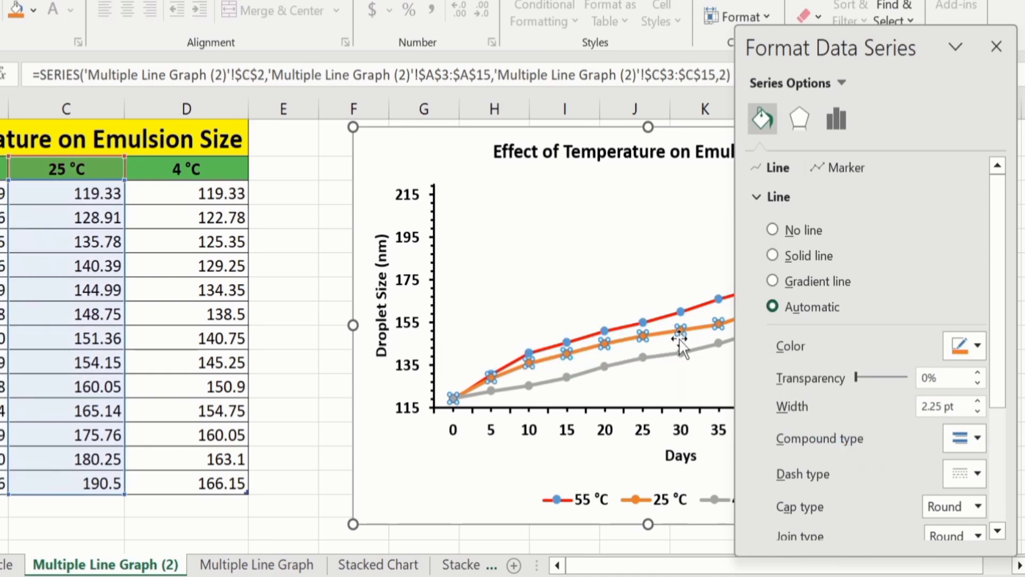
{"action": "left_click", "coordinate": [773, 254]}
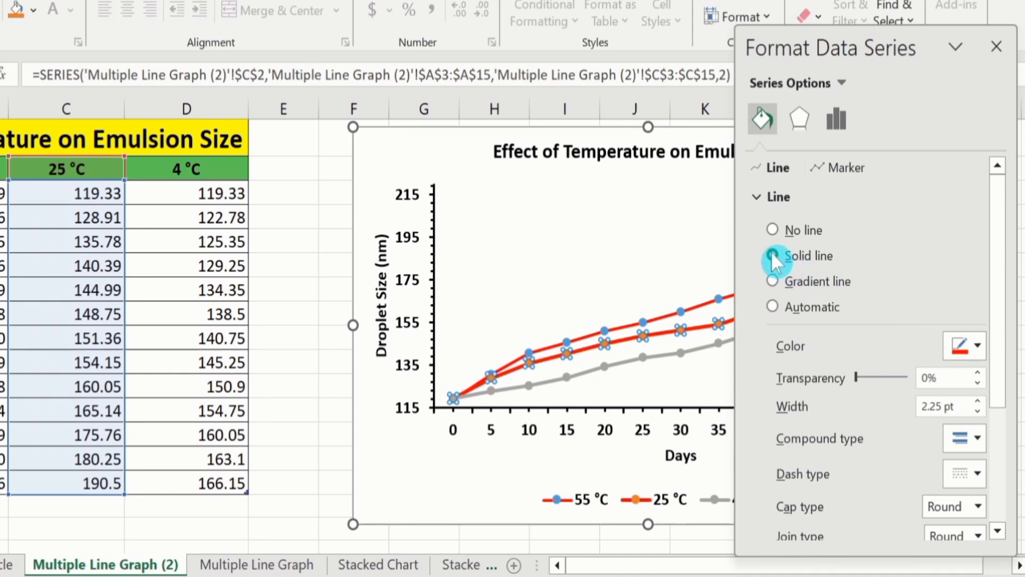
{"action": "left_click", "coordinate": [976, 347]}
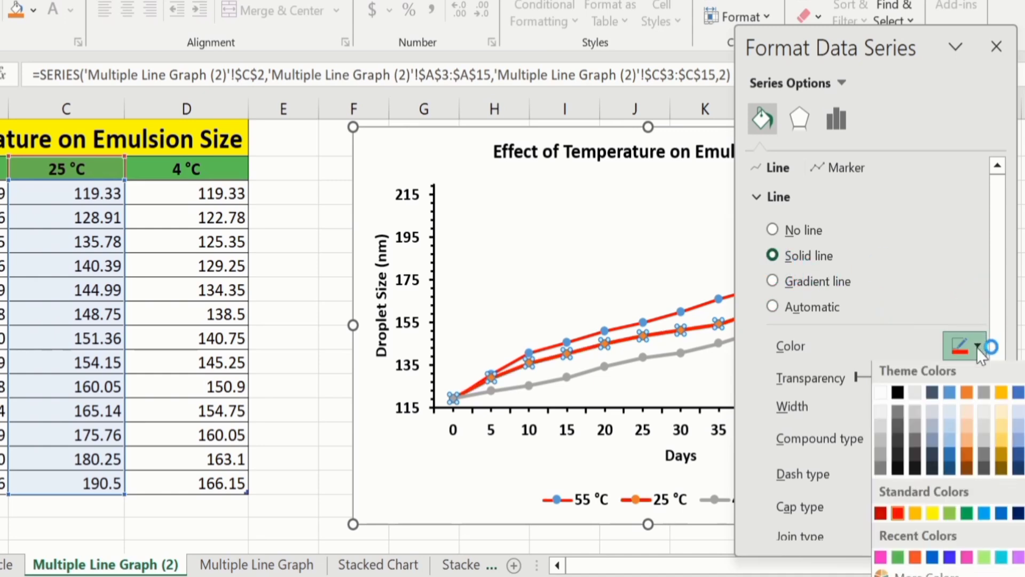
{"action": "left_click", "coordinate": [967, 515]}
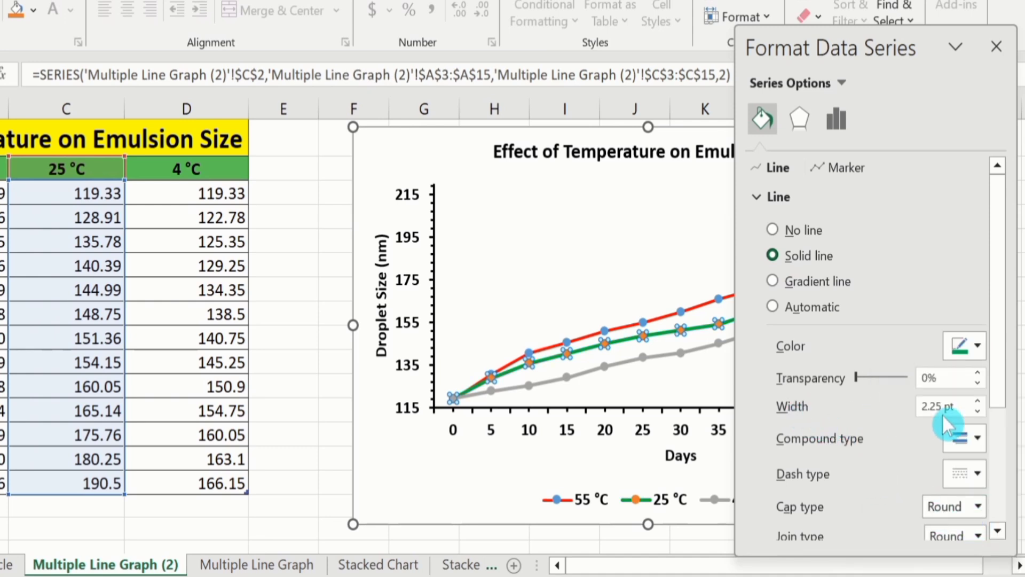
{"action": "left_click", "coordinate": [976, 411]}
Step: Format the 4 °C data series line as a solid purple line with a width of 2 pt and close the series formatting options
{"action": "left_click", "coordinate": [657, 355]}
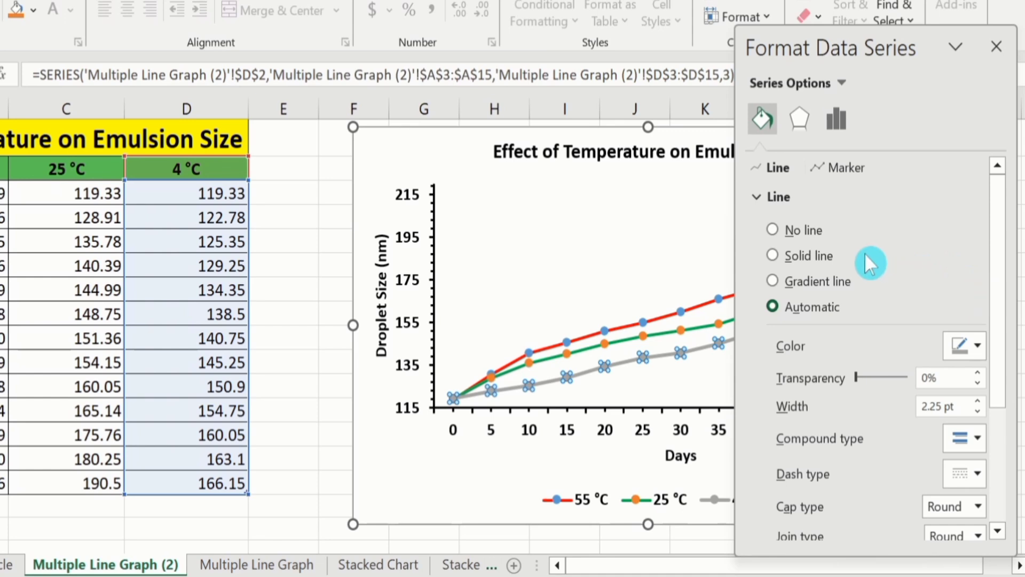
{"action": "left_click", "coordinate": [773, 255]}
{"action": "left_click", "coordinate": [978, 342]}
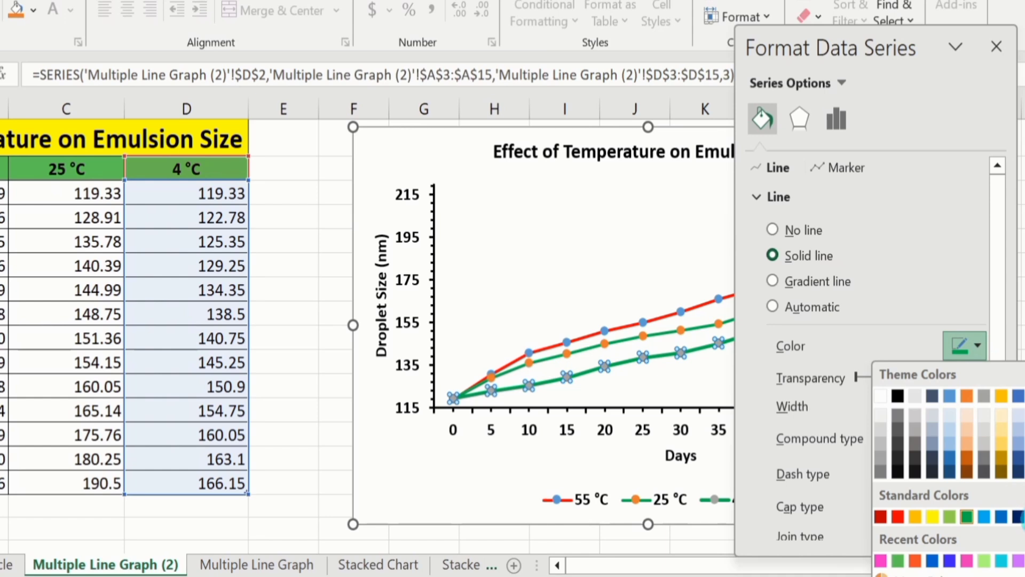
{"action": "left_click", "coordinate": [1018, 559]}
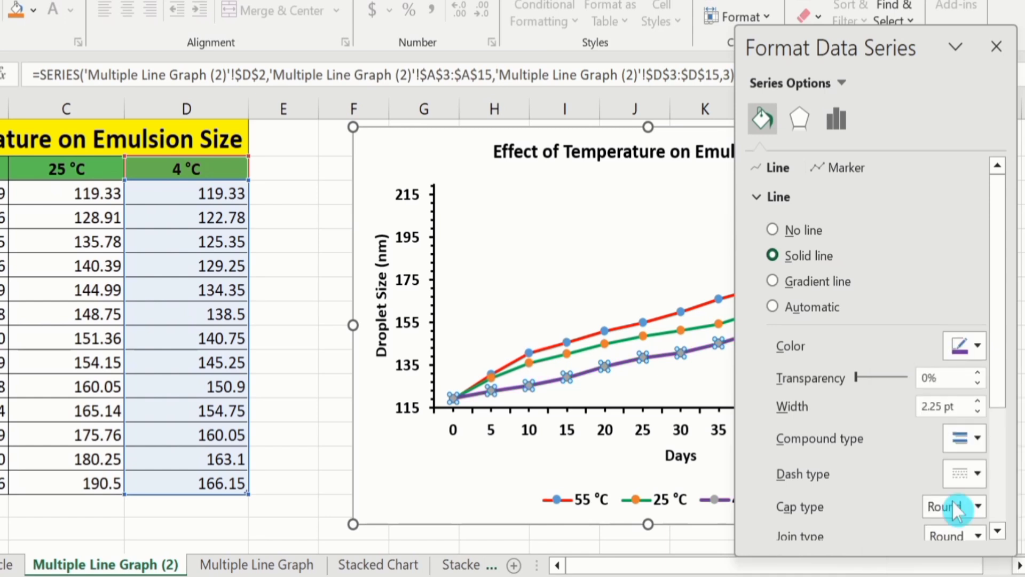
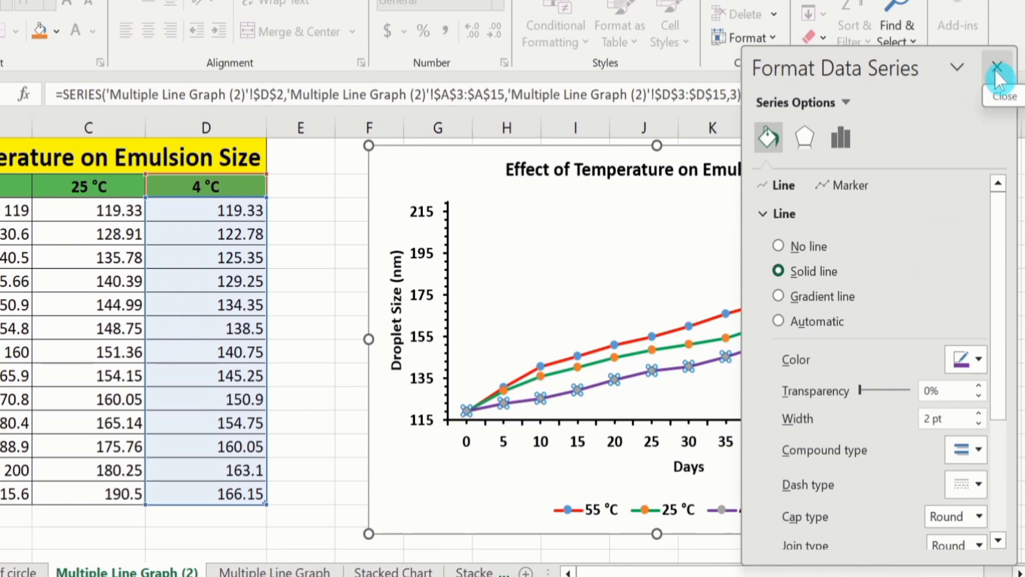
{"action": "left_click", "coordinate": [996, 67]}
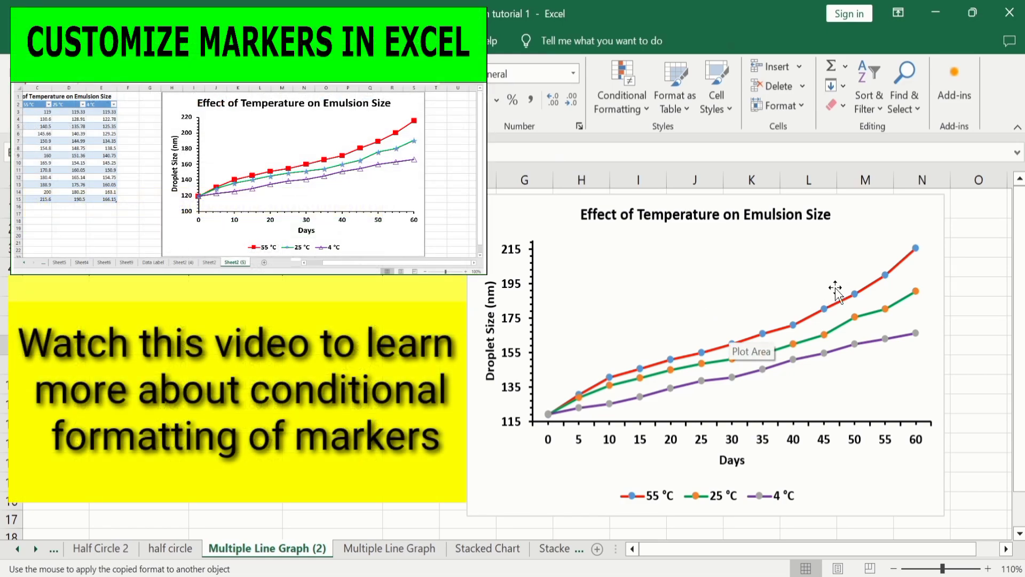
Step: Open the fill and line formatting options of the 55 °C data series and move them clear of the chart
{"action": "left_click", "coordinate": [824, 309]}
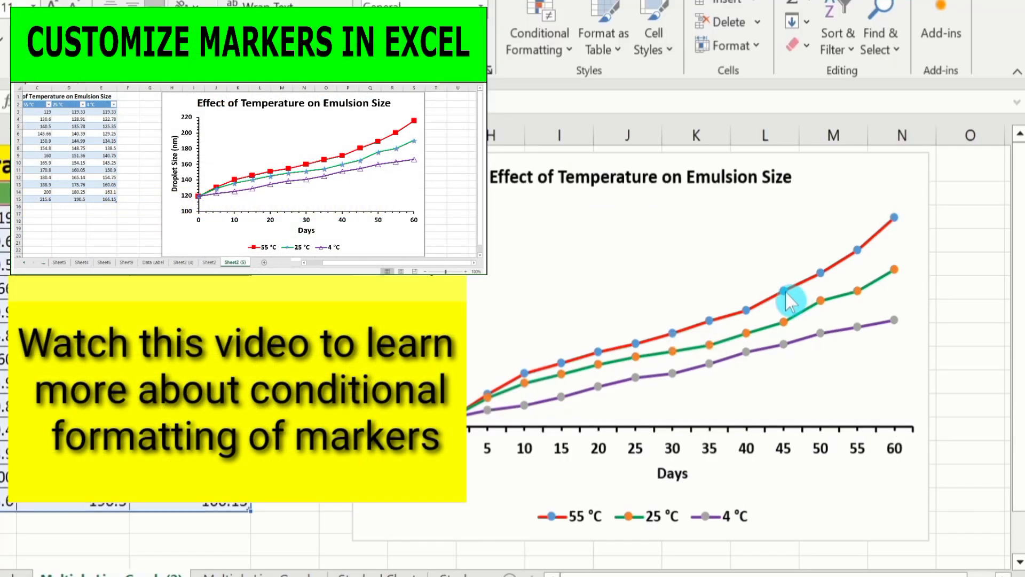
{"action": "left_click", "coordinate": [789, 299]}
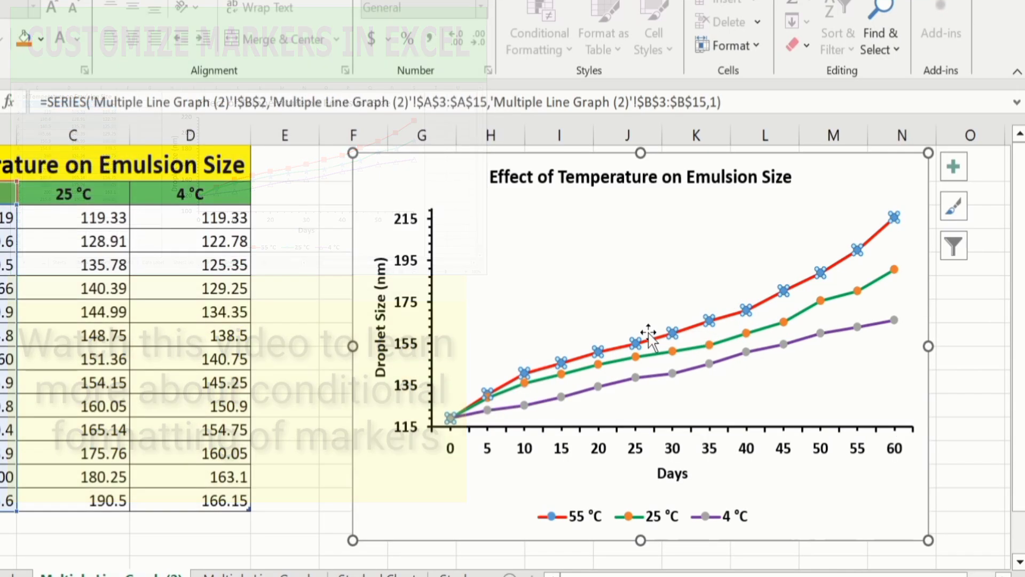
{"action": "mouse_move", "coordinate": [783, 290]}
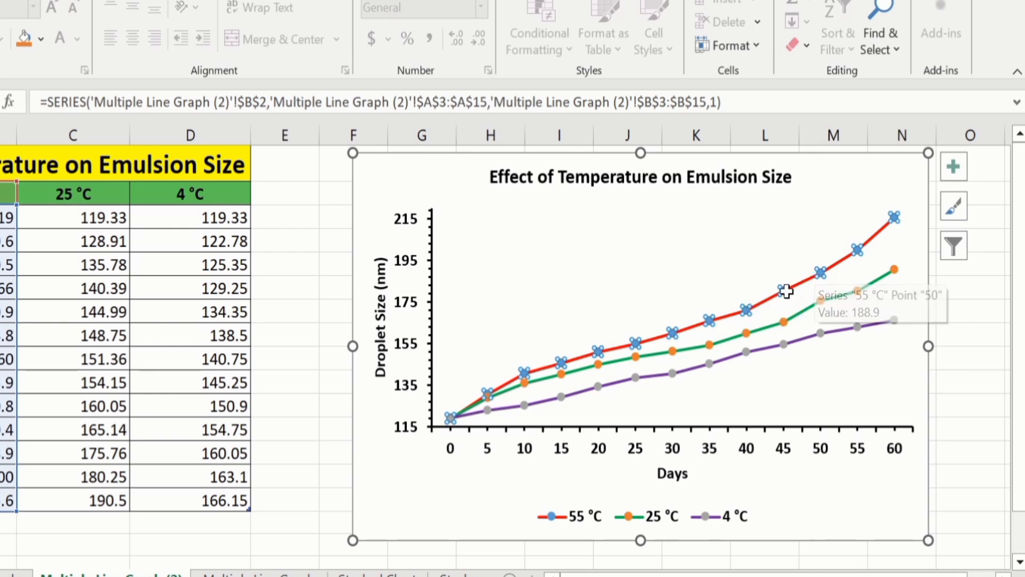
{"action": "right_click", "coordinate": [784, 290]}
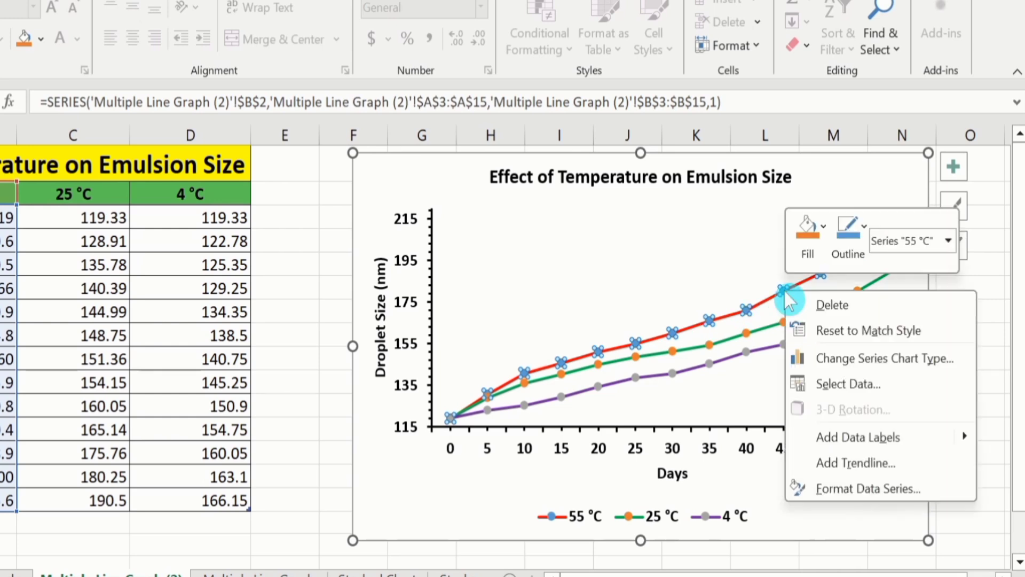
{"action": "left_click", "coordinate": [850, 487]}
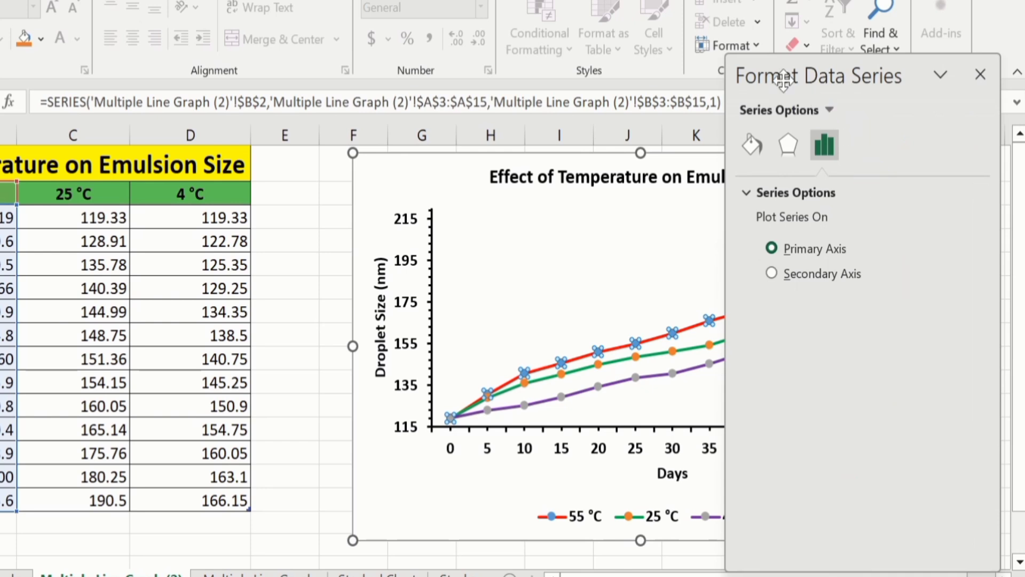
{"action": "left_click_drag", "start_coordinate": [783, 81], "coordinate": [126, 63]}
{"action": "left_click", "coordinate": [91, 133]}
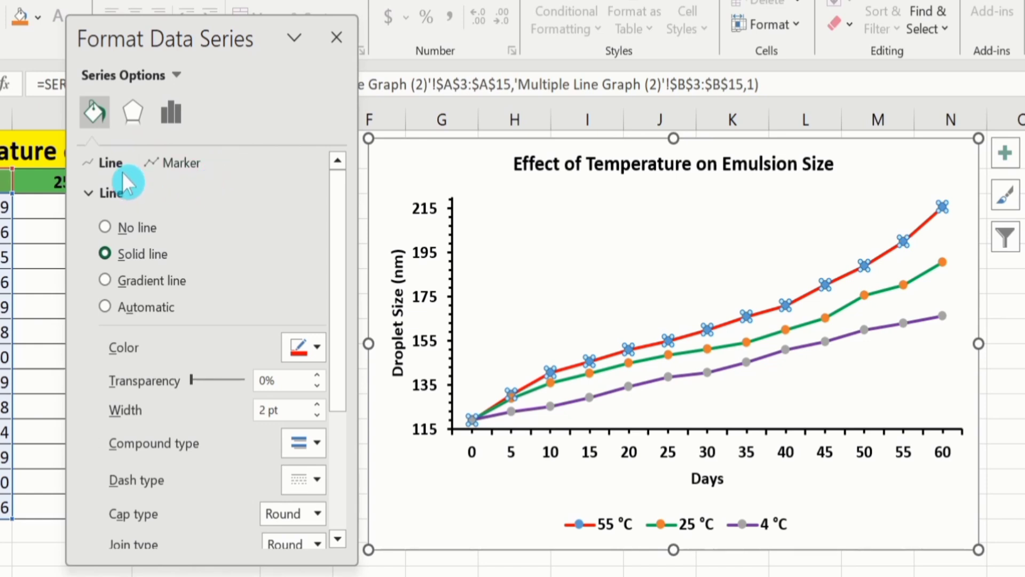
Step: Give the 55 °C data series built-in diamond markers with a size of 7
{"action": "left_click", "coordinate": [174, 165]}
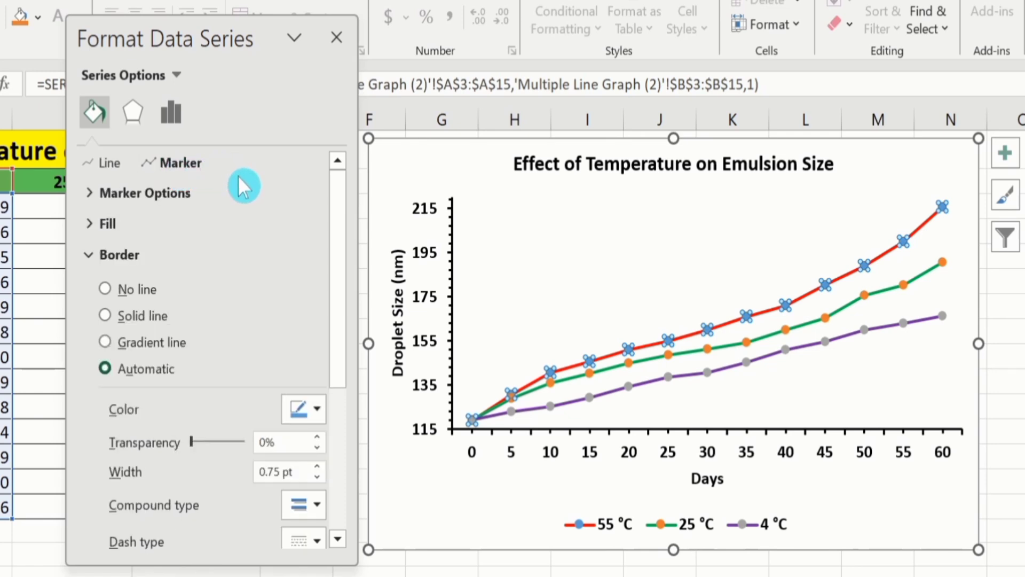
{"action": "left_click", "coordinate": [163, 192]}
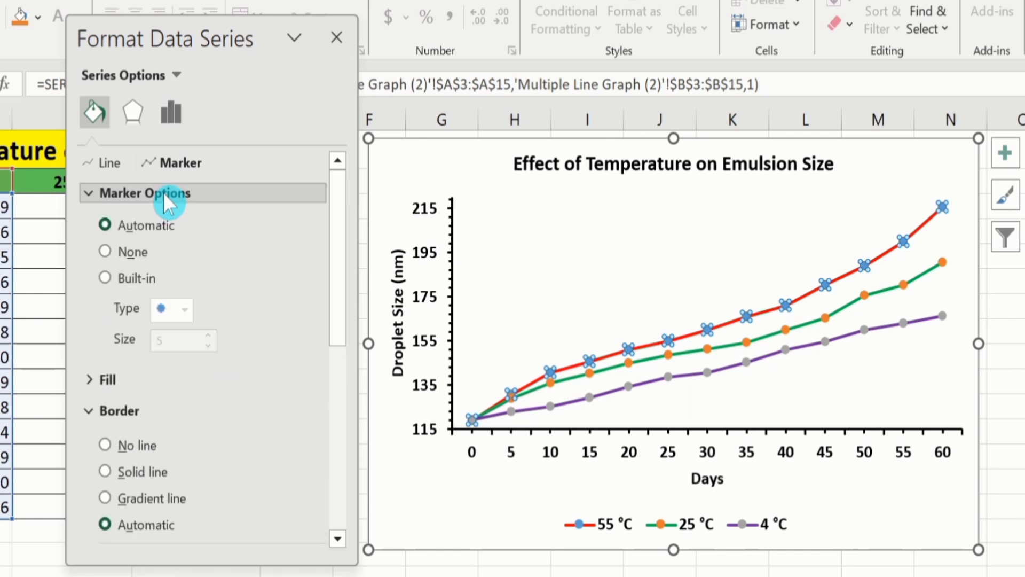
{"action": "left_click", "coordinate": [106, 277]}
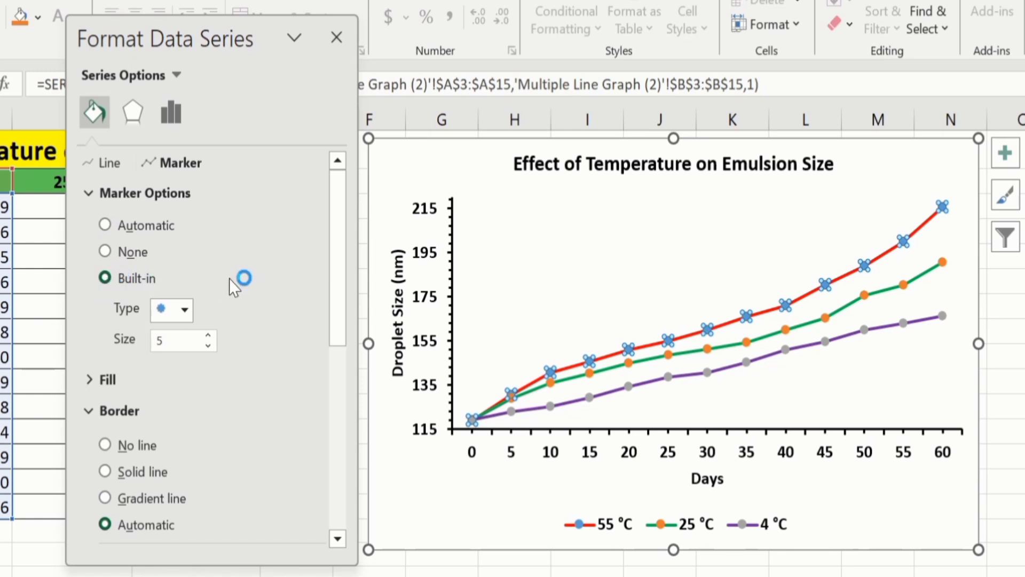
{"action": "left_click", "coordinate": [187, 309]}
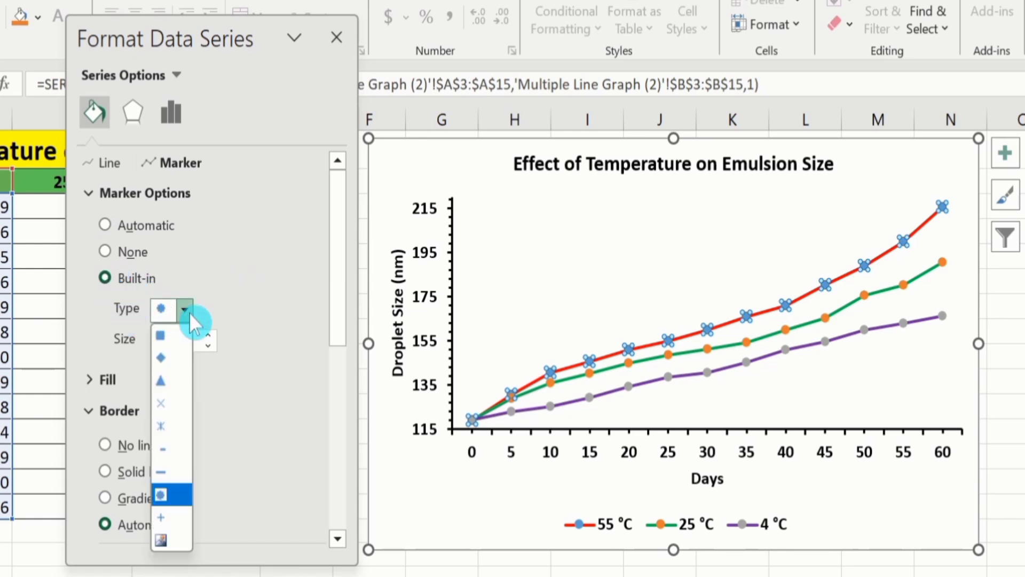
{"action": "left_click", "coordinate": [165, 363]}
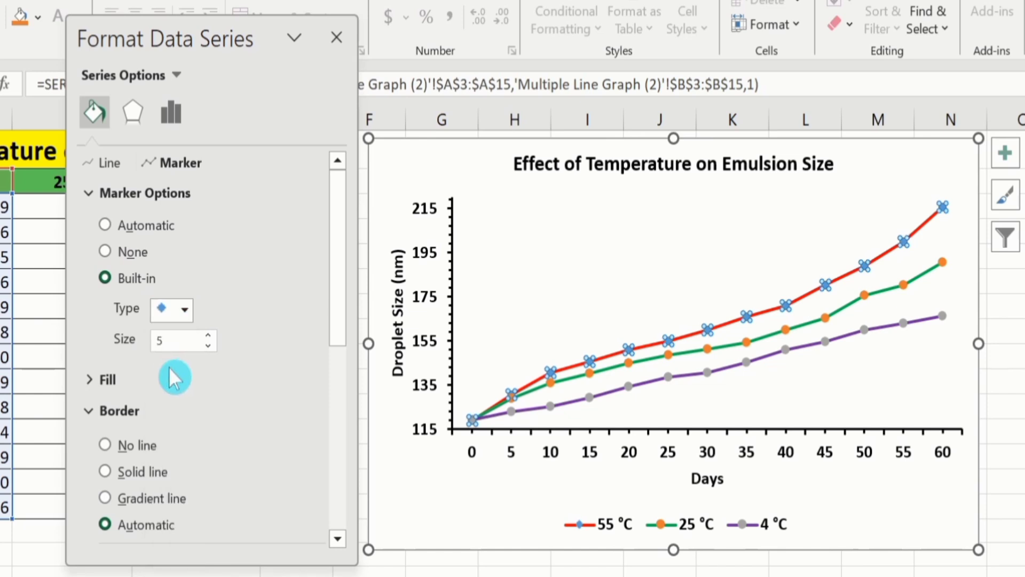
{"action": "left_click", "coordinate": [213, 335]}
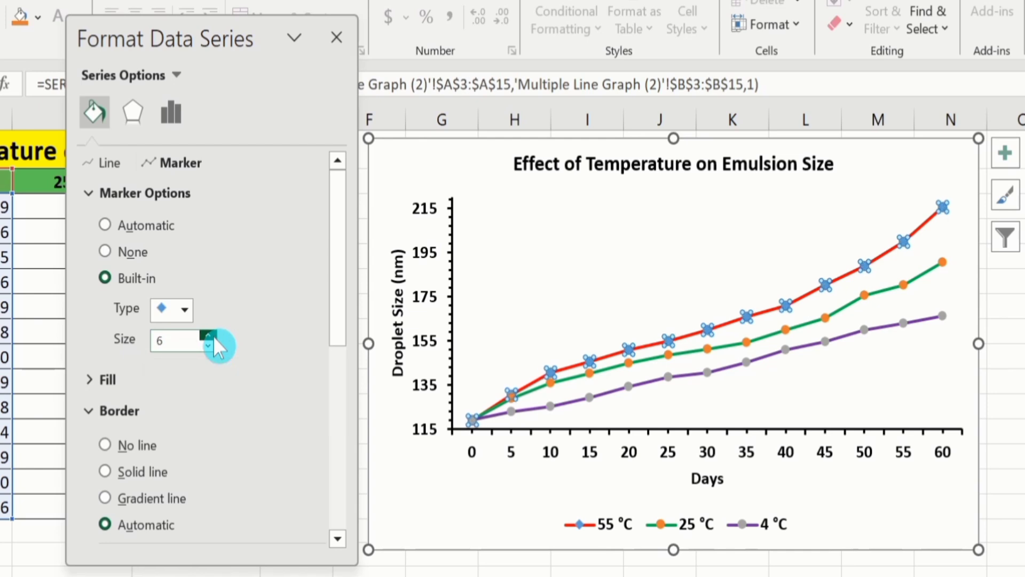
{"action": "left_click", "coordinate": [213, 336]}
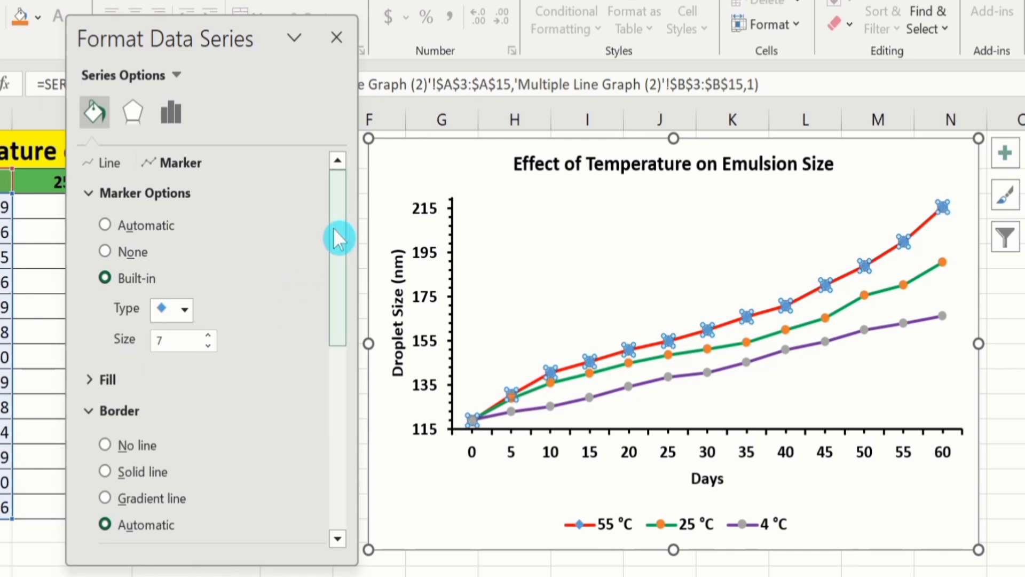
Step: Fill the 55 °C data series markers with solid red
{"action": "left_click_drag", "start_coordinate": [333, 227], "coordinate": [345, 319]}
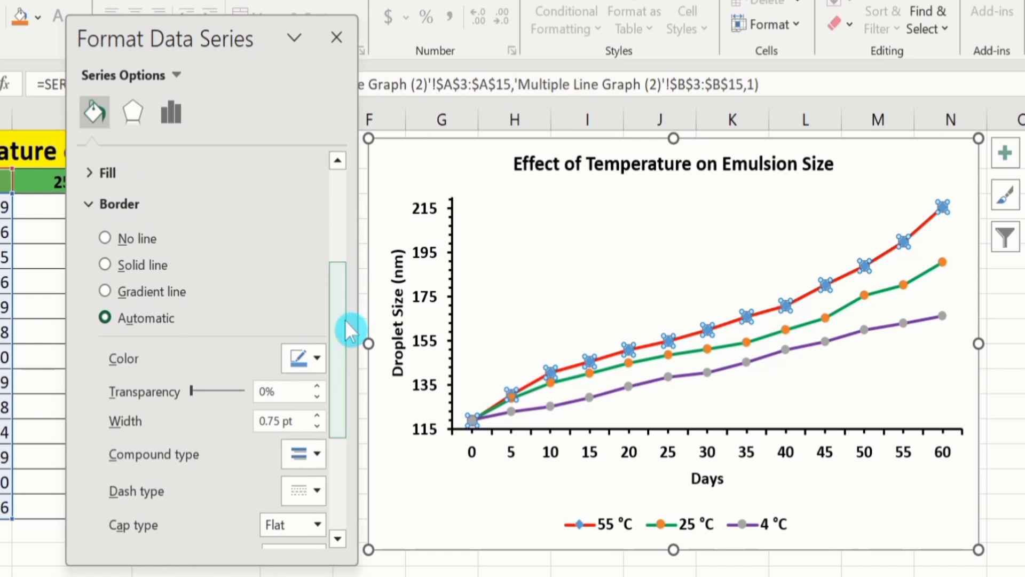
{"action": "left_click", "coordinate": [117, 172]}
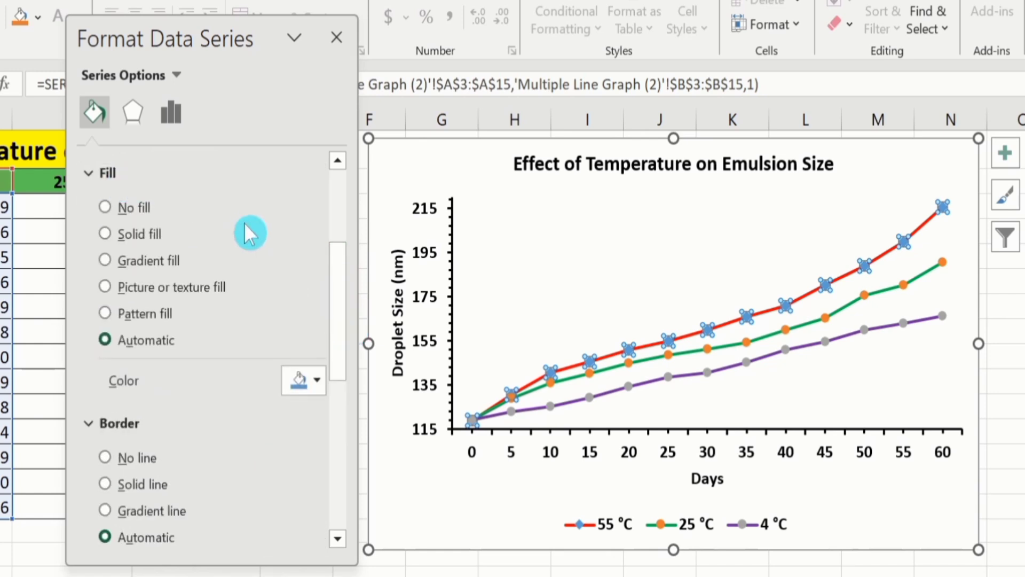
{"action": "left_click", "coordinate": [103, 235]}
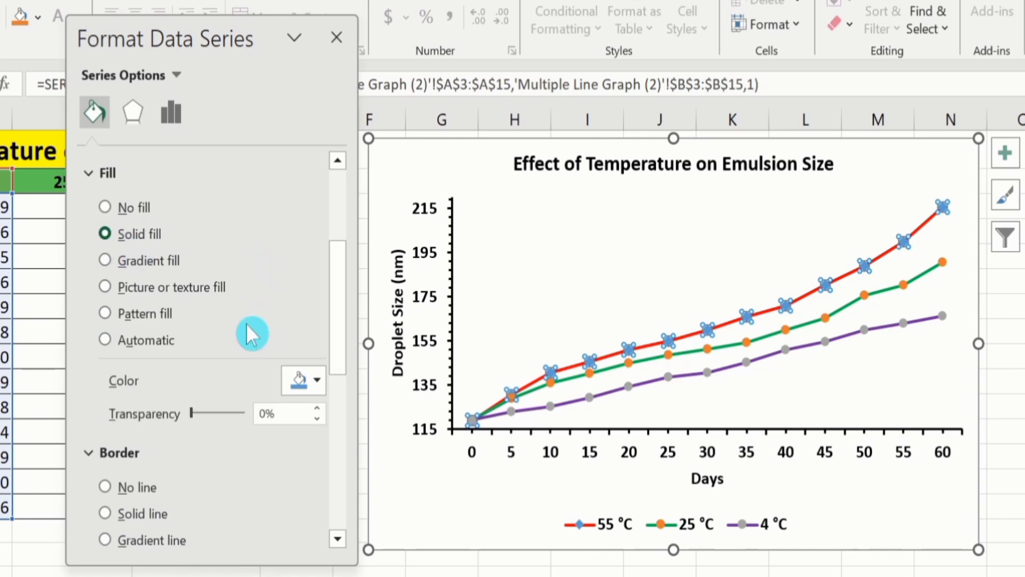
{"action": "left_click", "coordinate": [317, 379]}
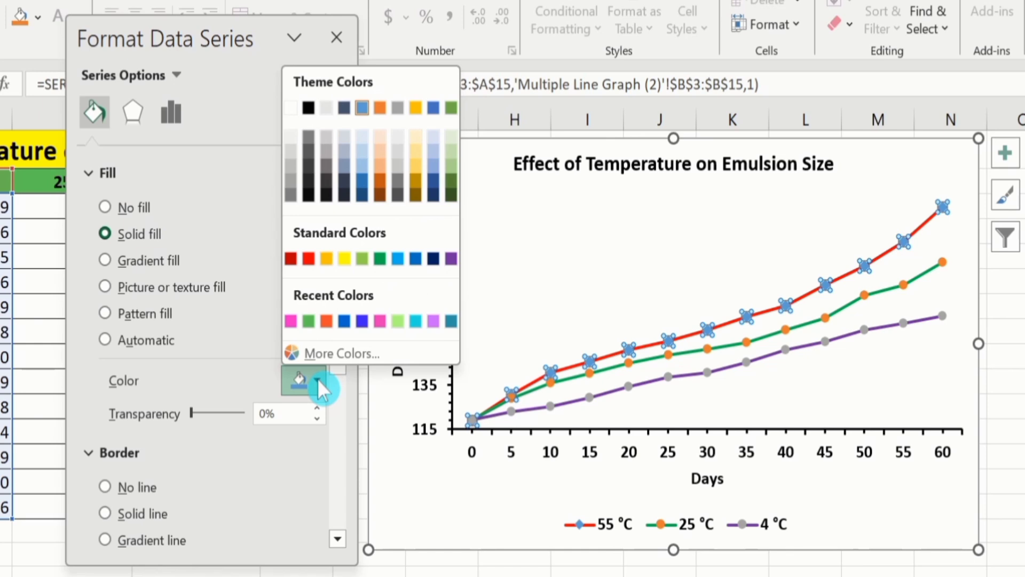
{"action": "left_click", "coordinate": [309, 259]}
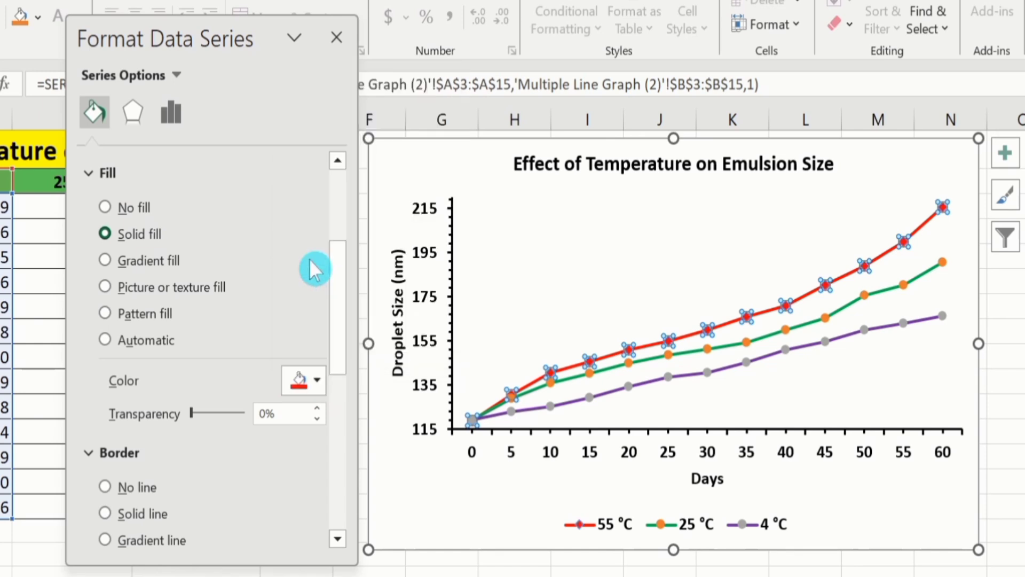
Step: Remove the border line from the 55 °C data series markers
{"action": "left_click_drag", "start_coordinate": [335, 275], "coordinate": [347, 340]}
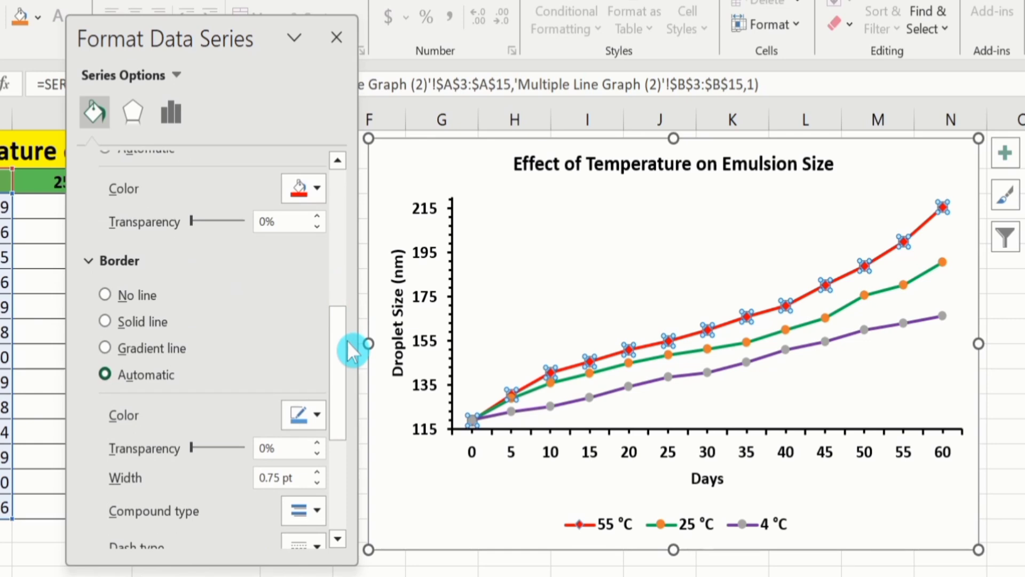
{"action": "left_click", "coordinate": [108, 294]}
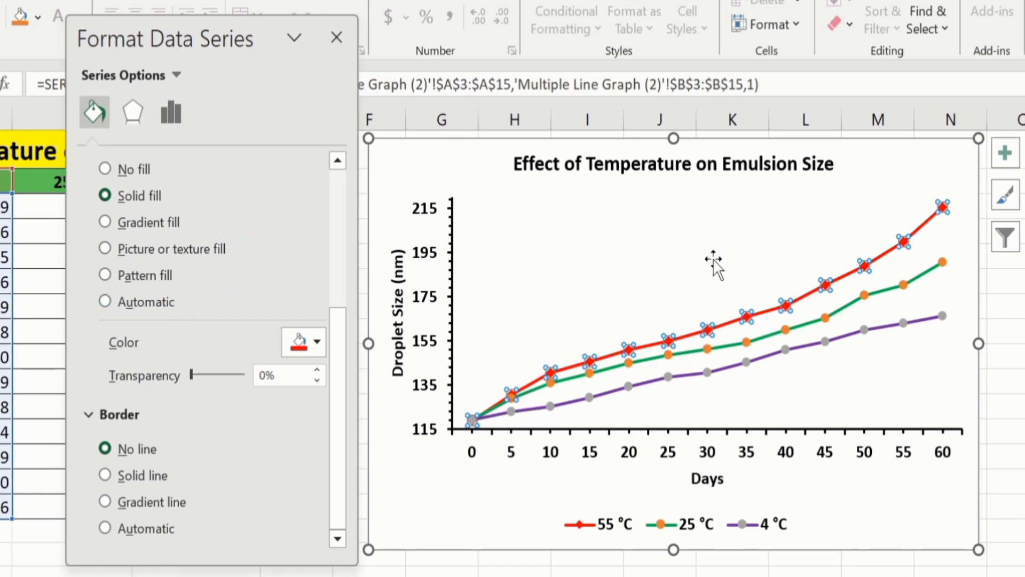
Step: Give the 25 °C data series built-in circle markers
{"action": "left_click", "coordinate": [762, 340]}
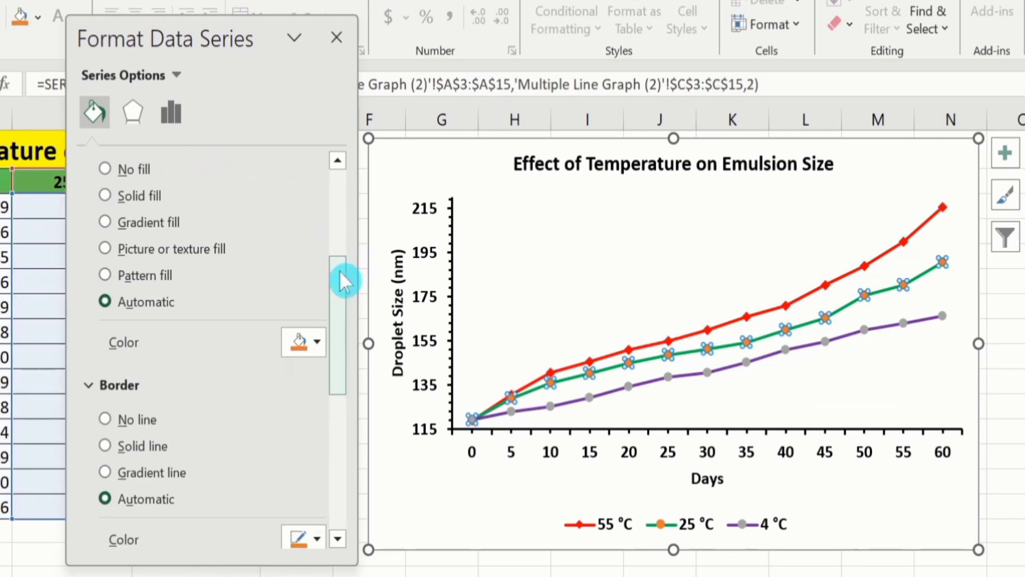
{"action": "left_click_drag", "start_coordinate": [339, 270], "coordinate": [348, 166]}
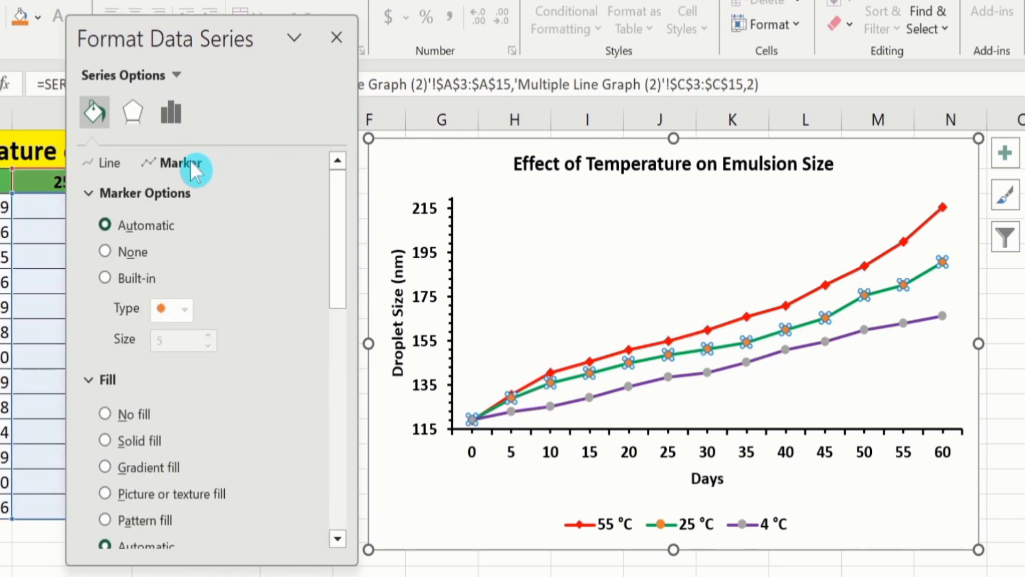
{"action": "left_click", "coordinate": [156, 187]}
{"action": "left_click", "coordinate": [156, 187]}
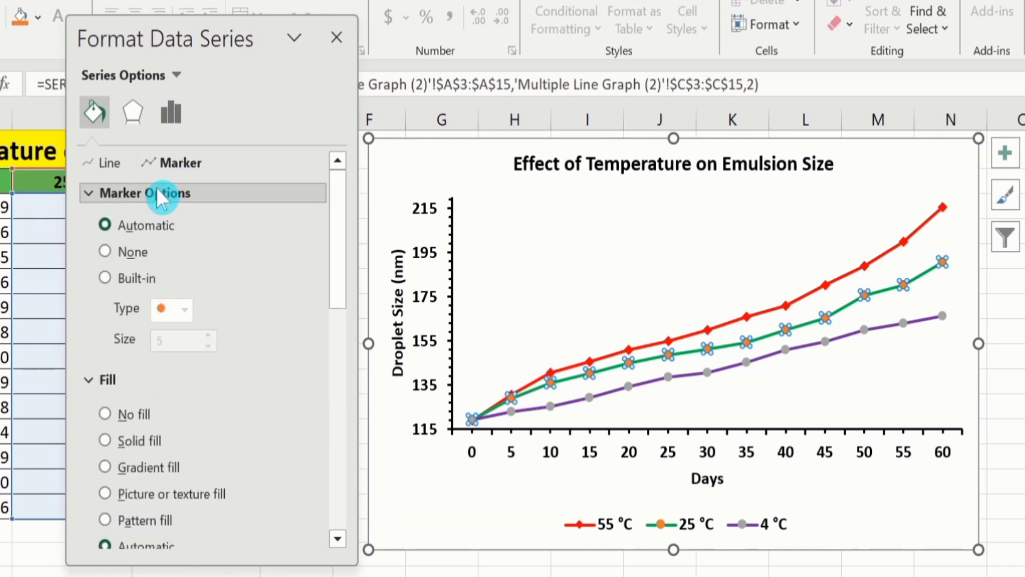
{"action": "left_click", "coordinate": [156, 188]}
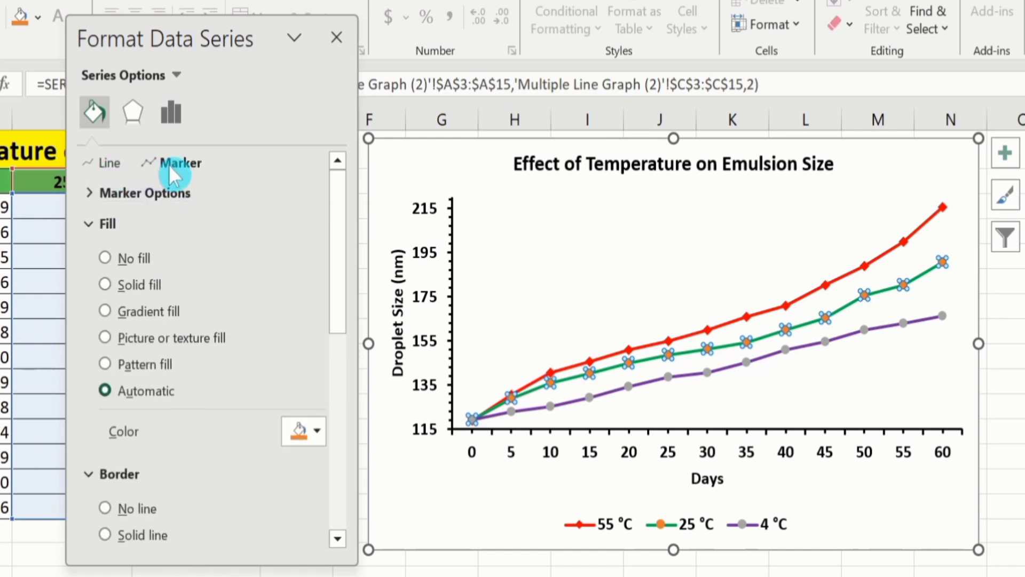
{"action": "left_click", "coordinate": [145, 189]}
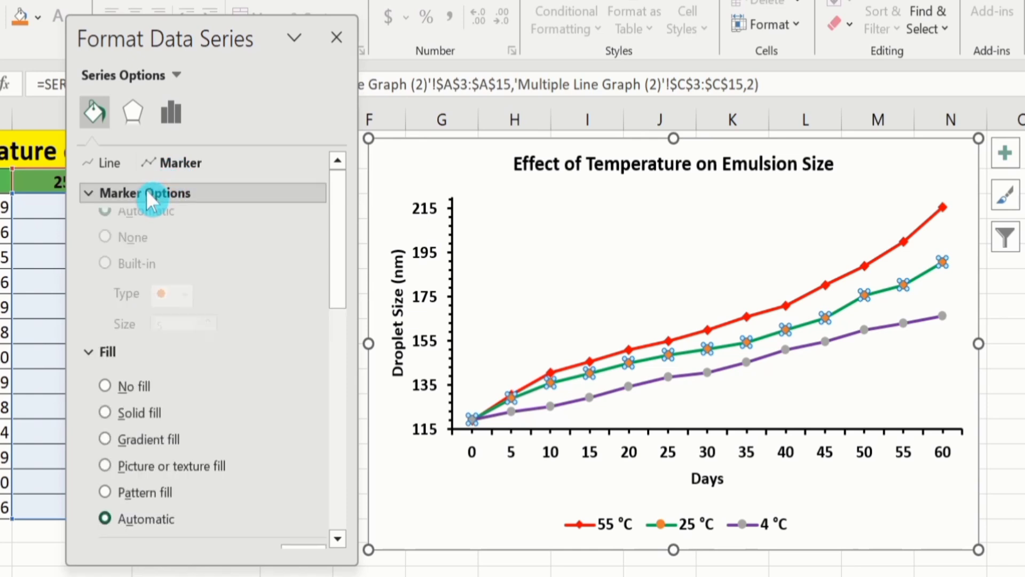
{"action": "left_click", "coordinate": [106, 279]}
{"action": "left_click", "coordinate": [184, 311]}
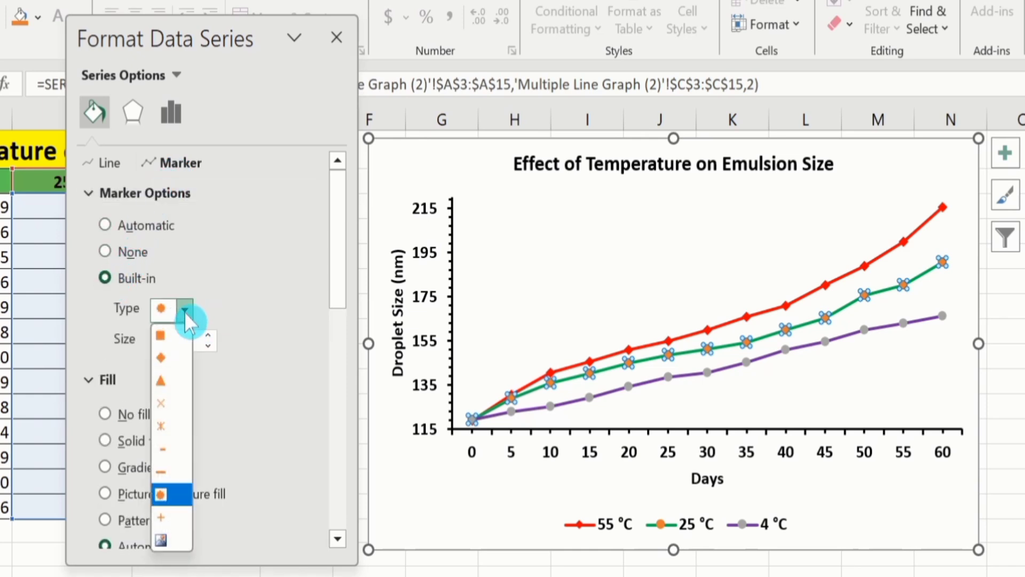
{"action": "left_click", "coordinate": [166, 489]}
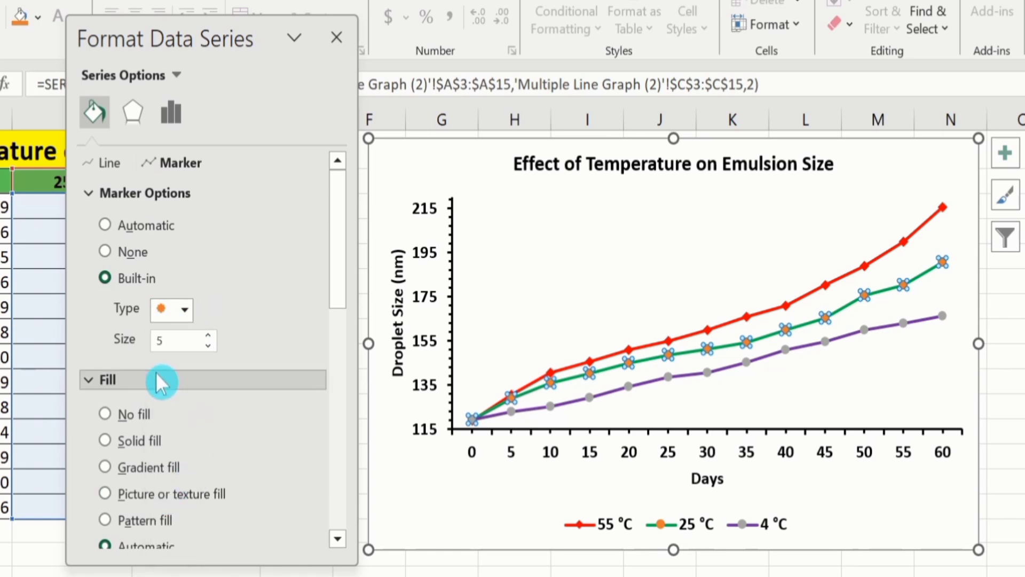
Step: Try a marker size of 7 on the 25 °C data series and set it back to 5
{"action": "left_click", "coordinate": [211, 334]}
{"action": "left_click", "coordinate": [211, 334]}
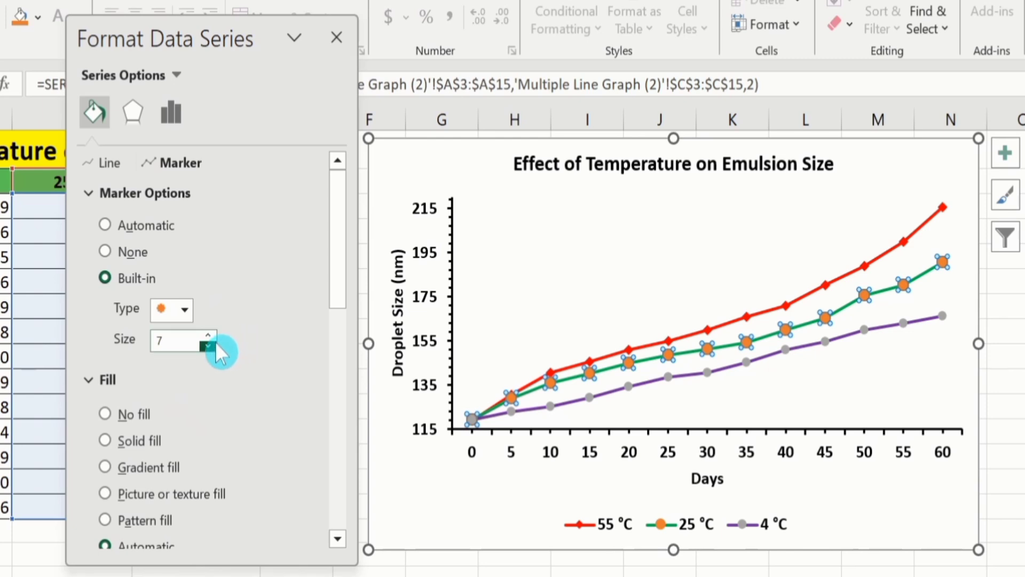
{"action": "left_click", "coordinate": [212, 345]}
{"action": "left_click", "coordinate": [212, 344]}
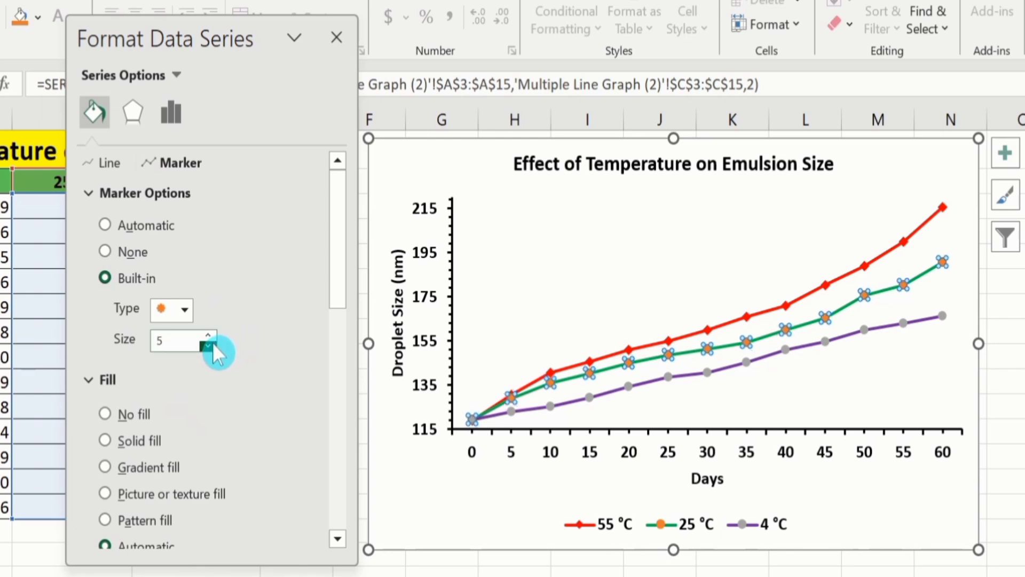
Step: Fill the 25 °C data series markers with solid green
{"action": "left_click_drag", "start_coordinate": [340, 268], "coordinate": [343, 322]}
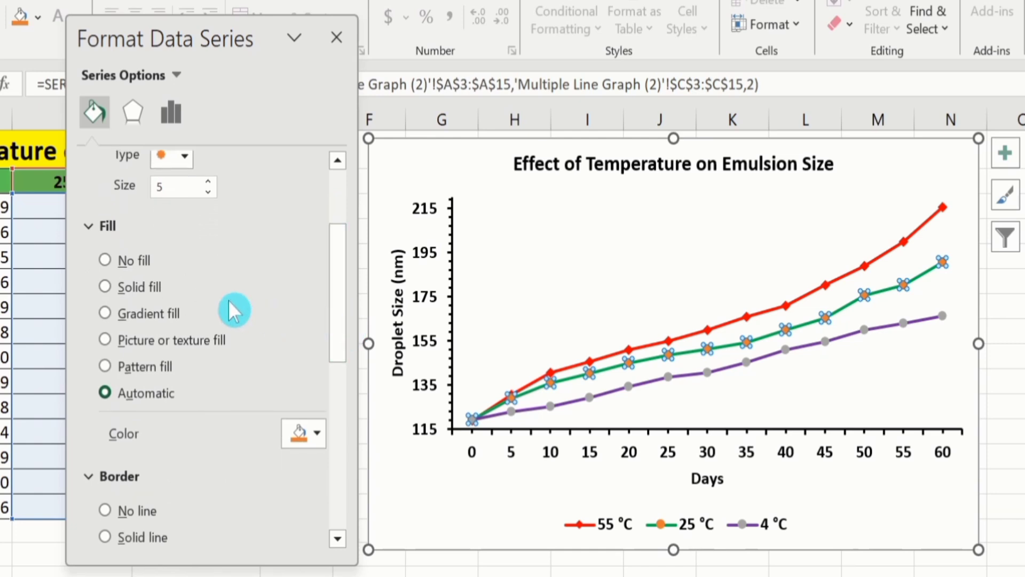
{"action": "left_click", "coordinate": [105, 285]}
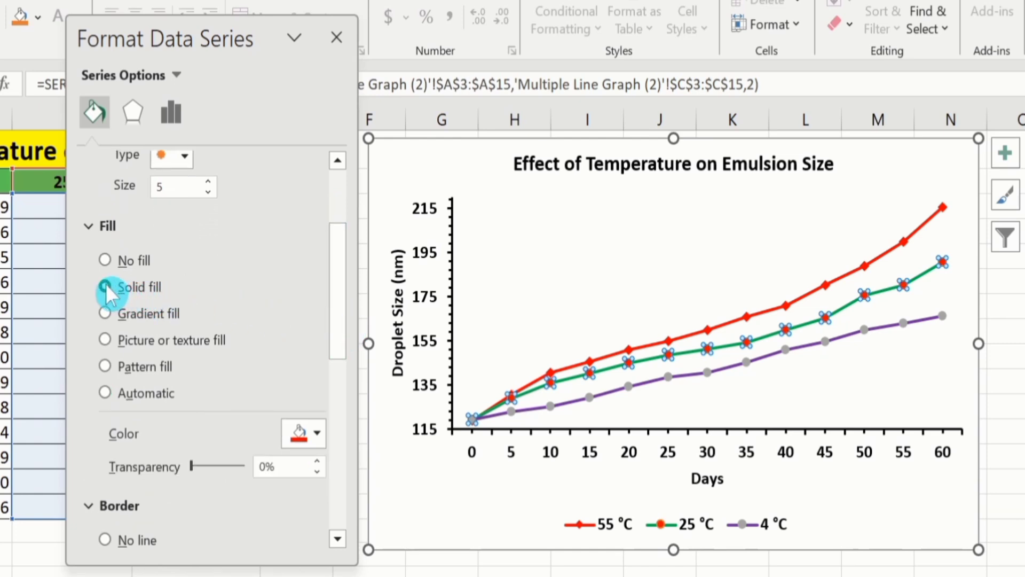
{"action": "left_click", "coordinate": [316, 431]}
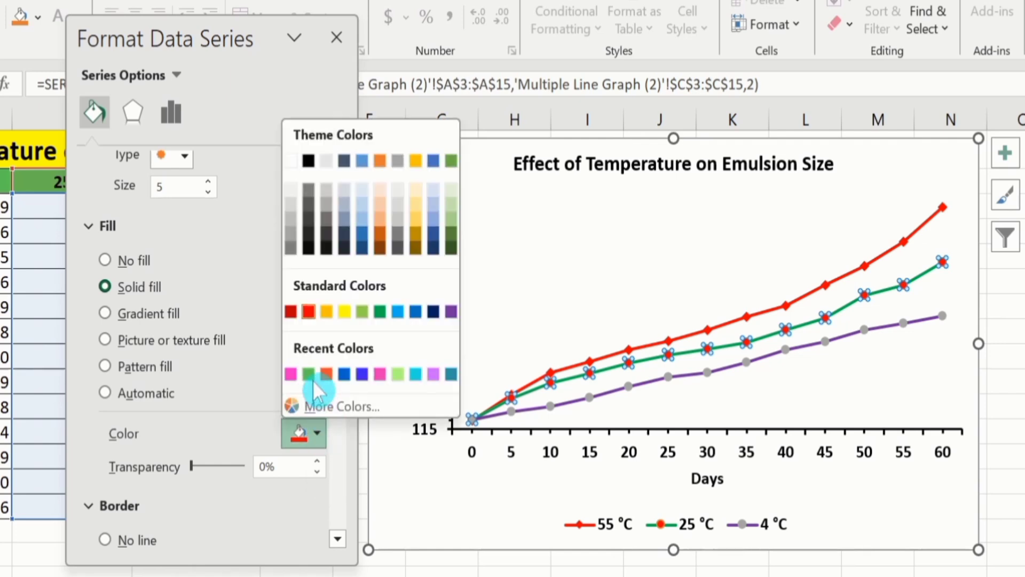
{"action": "key", "text": "Escape"}
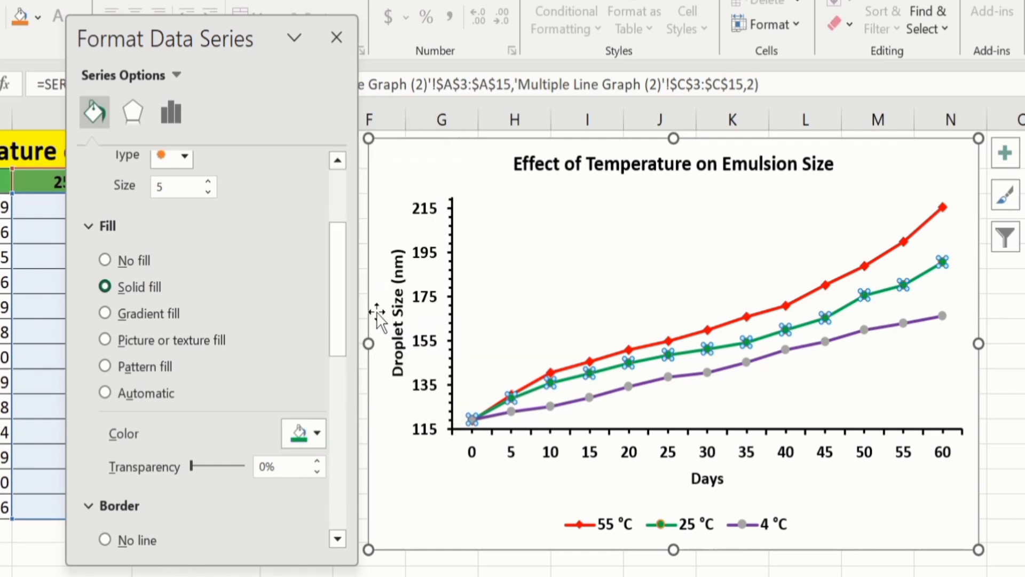
Step: Try a solid black border with a width of 1.25 pt on the 25 °C data series markers
{"action": "left_click_drag", "start_coordinate": [328, 316], "coordinate": [328, 348]}
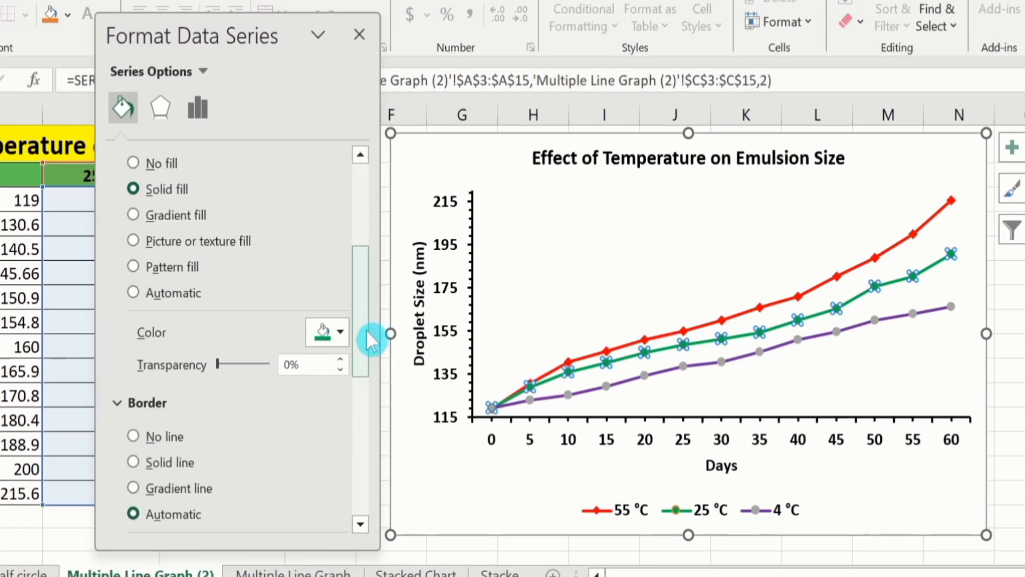
{"action": "left_click_drag", "start_coordinate": [361, 315], "coordinate": [363, 385]}
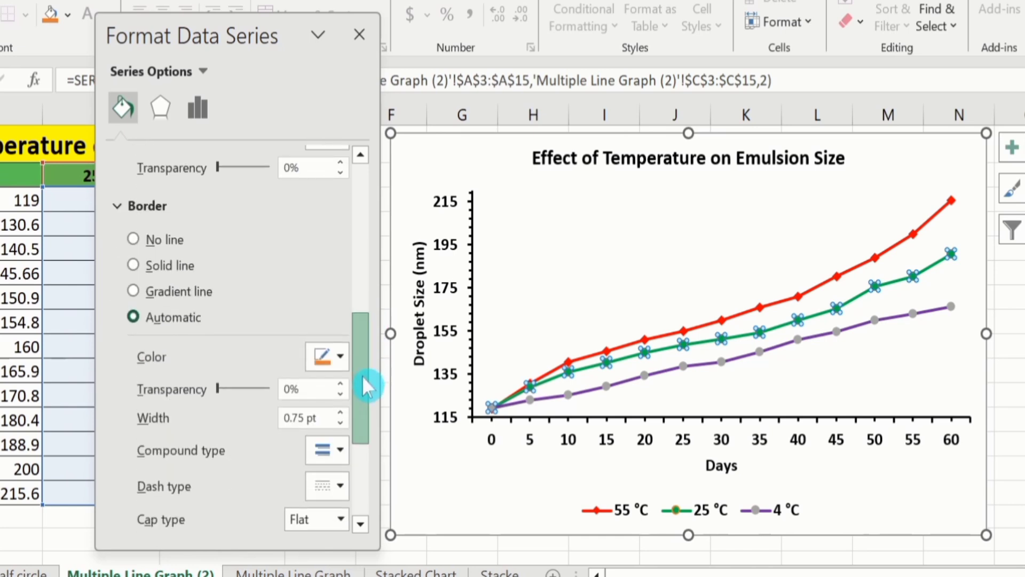
{"action": "left_click", "coordinate": [133, 265]}
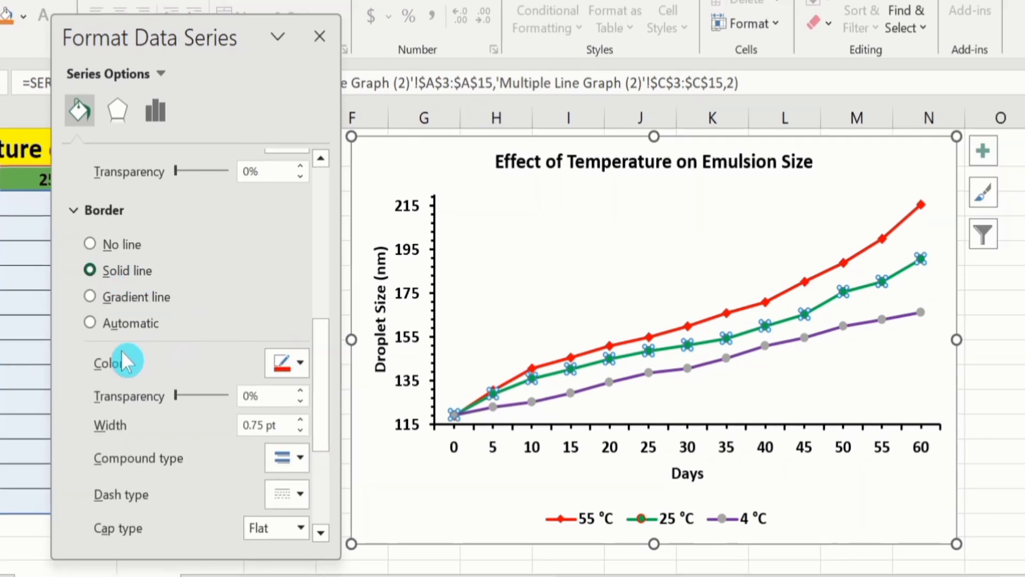
{"action": "left_click", "coordinate": [300, 365]}
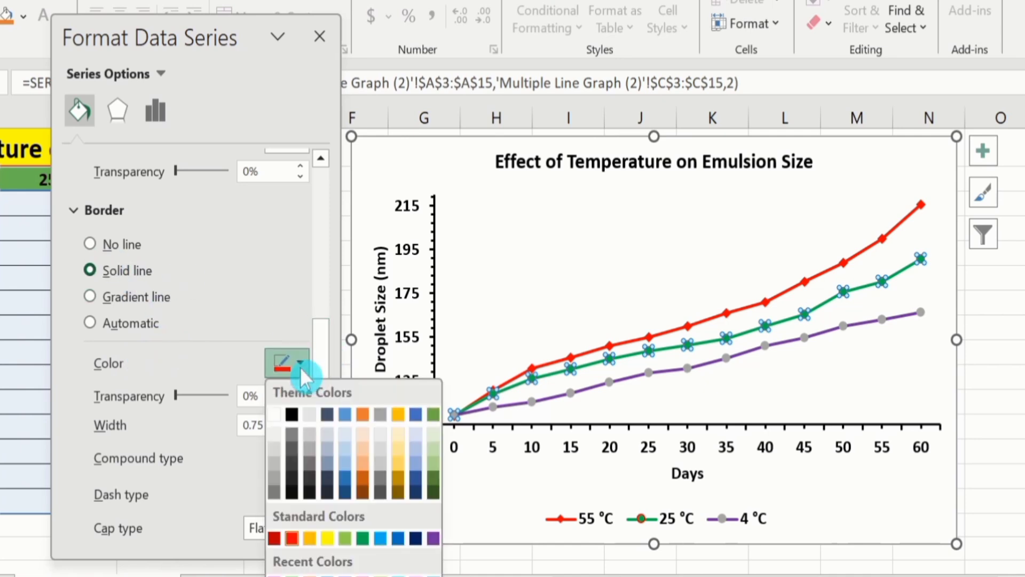
{"action": "left_click", "coordinate": [292, 412]}
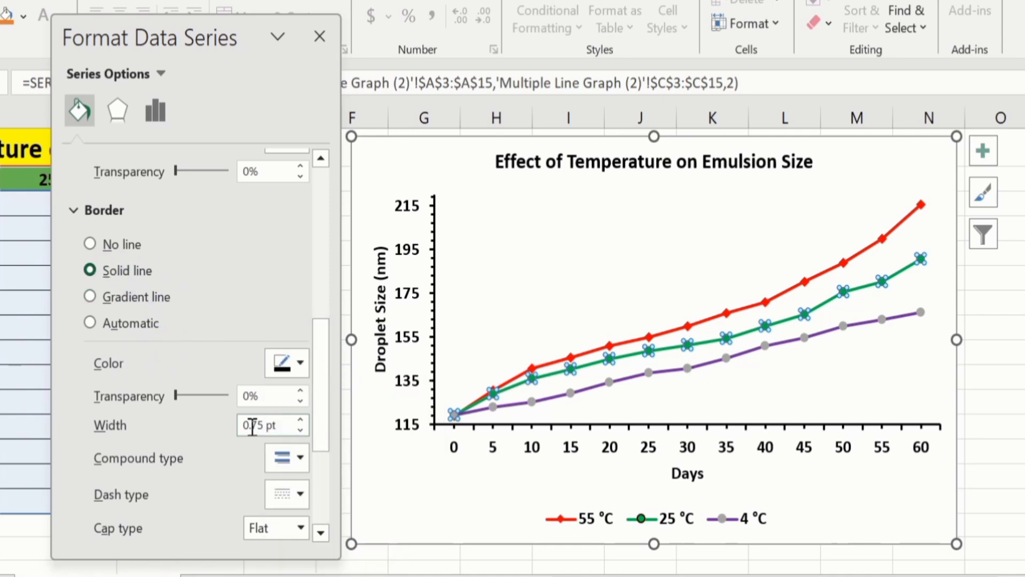
{"action": "left_click", "coordinate": [303, 422]}
{"action": "left_click", "coordinate": [304, 422]}
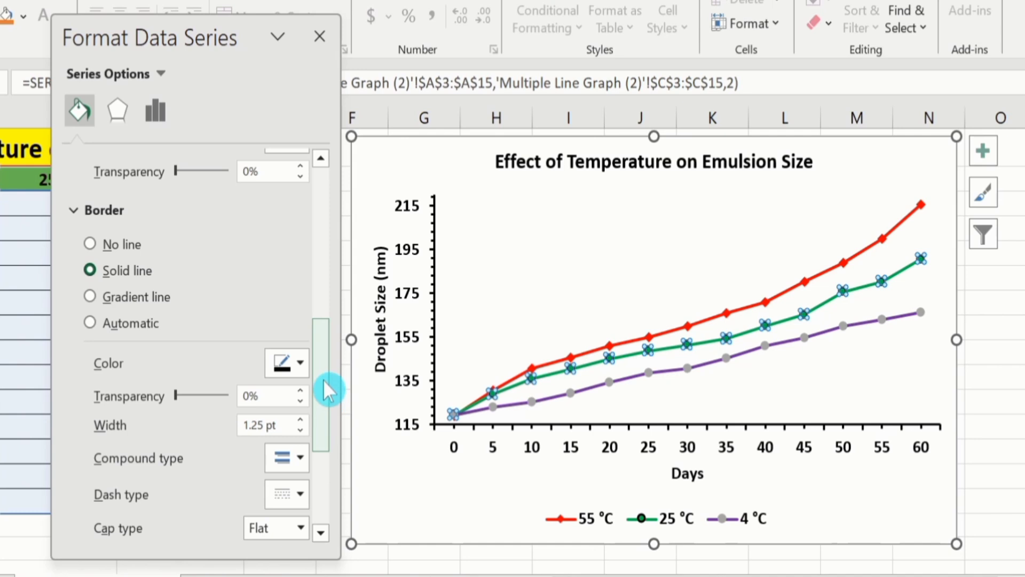
Step: Set the border of the 25 °C data series markers to no line
{"action": "left_click", "coordinate": [91, 244]}
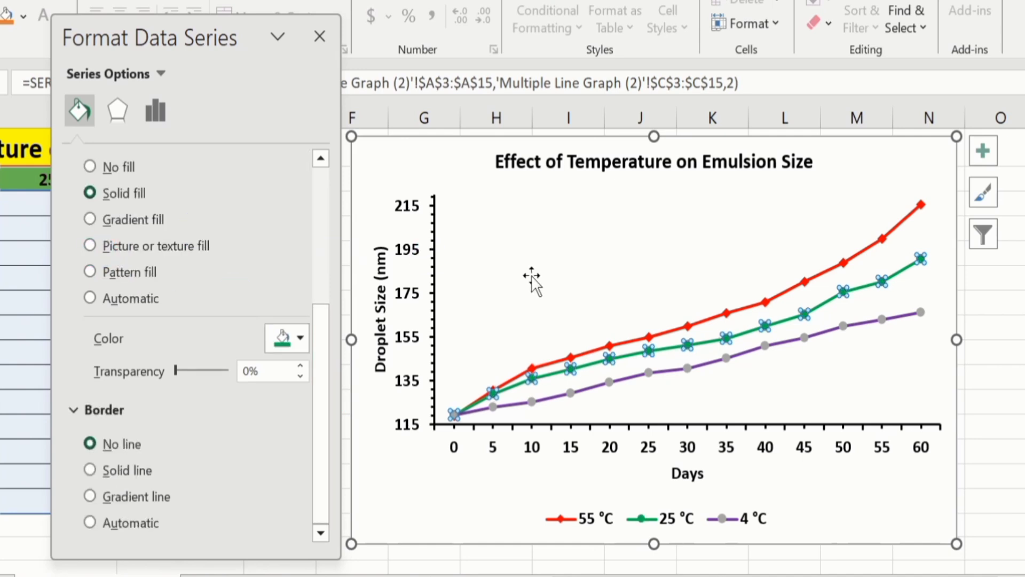
Step: Give the 4 °C data series built-in square markers
{"action": "left_click", "coordinate": [631, 378]}
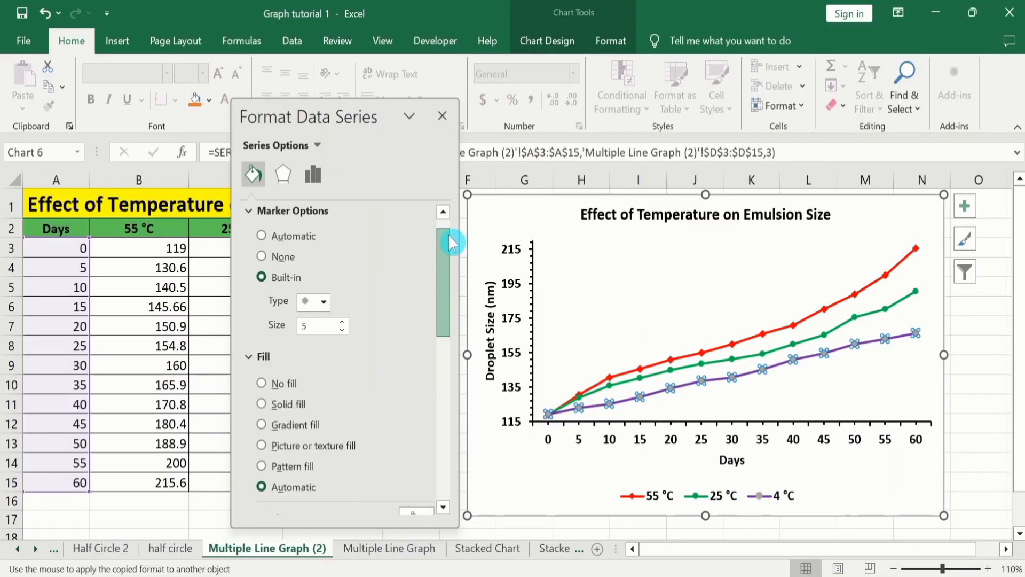
{"action": "scroll", "coordinate": [326, 187], "scroll_direction": "up", "scroll_amount": 1}
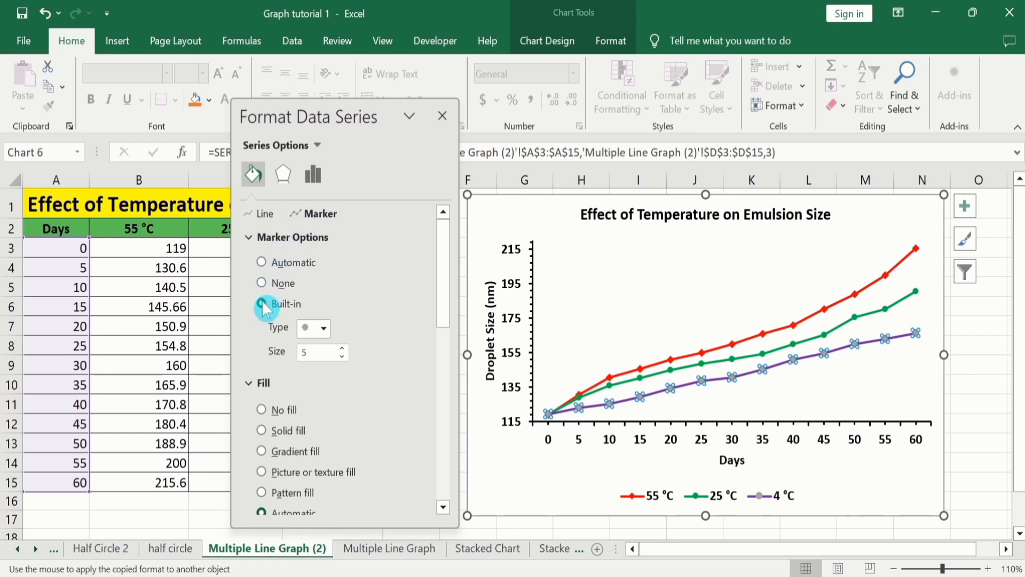
{"action": "left_click", "coordinate": [324, 328]}
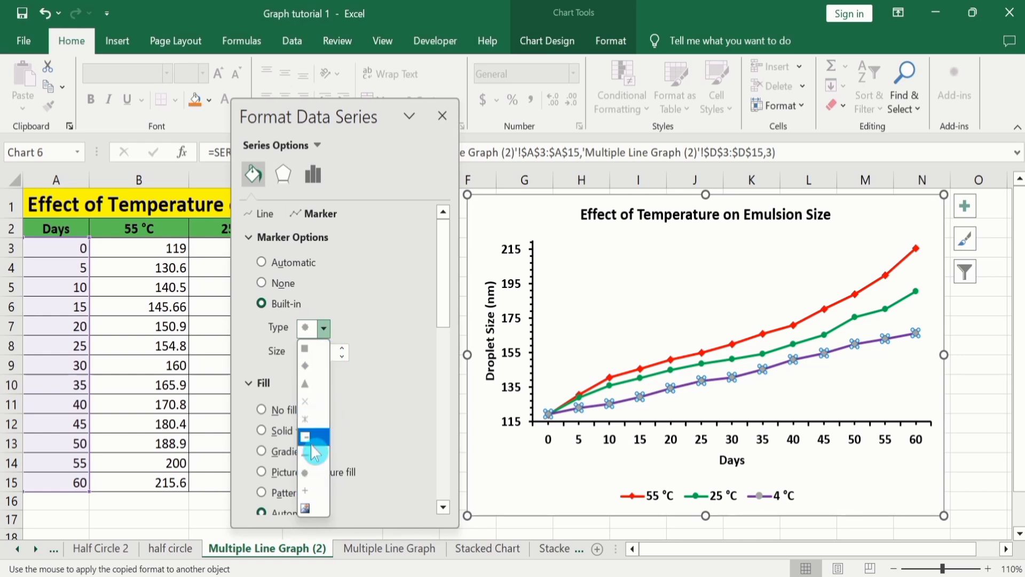
{"action": "left_click", "coordinate": [305, 348]}
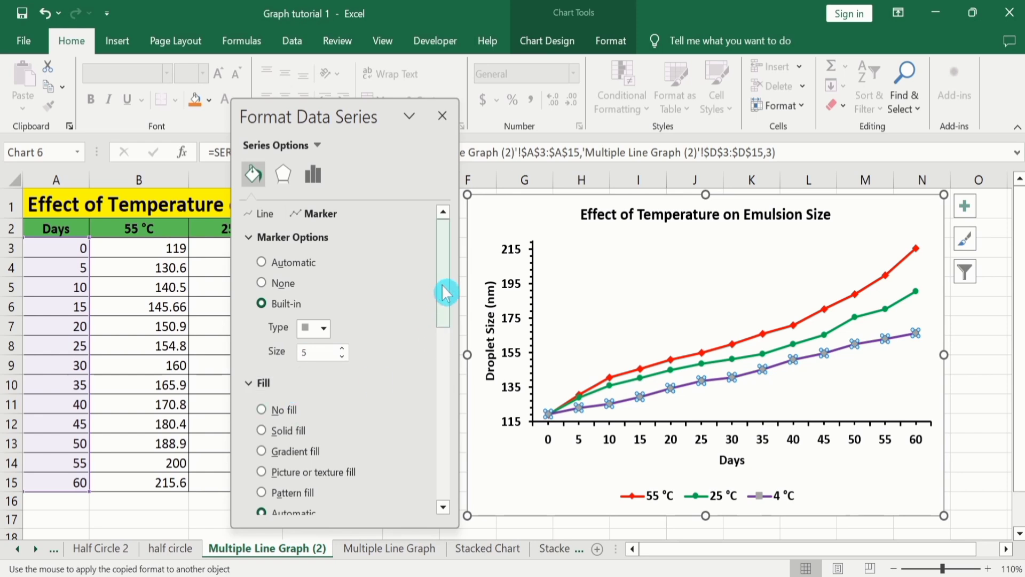
Step: Fill the 4 °C data series markers with solid purple
{"action": "left_click_drag", "start_coordinate": [443, 291], "coordinate": [446, 332]}
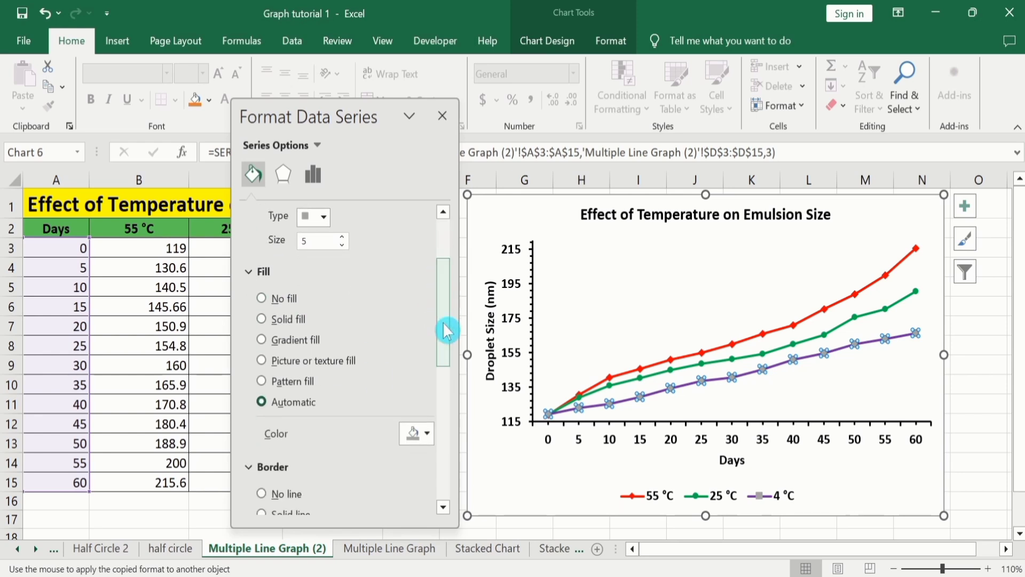
{"action": "left_click", "coordinate": [261, 319]}
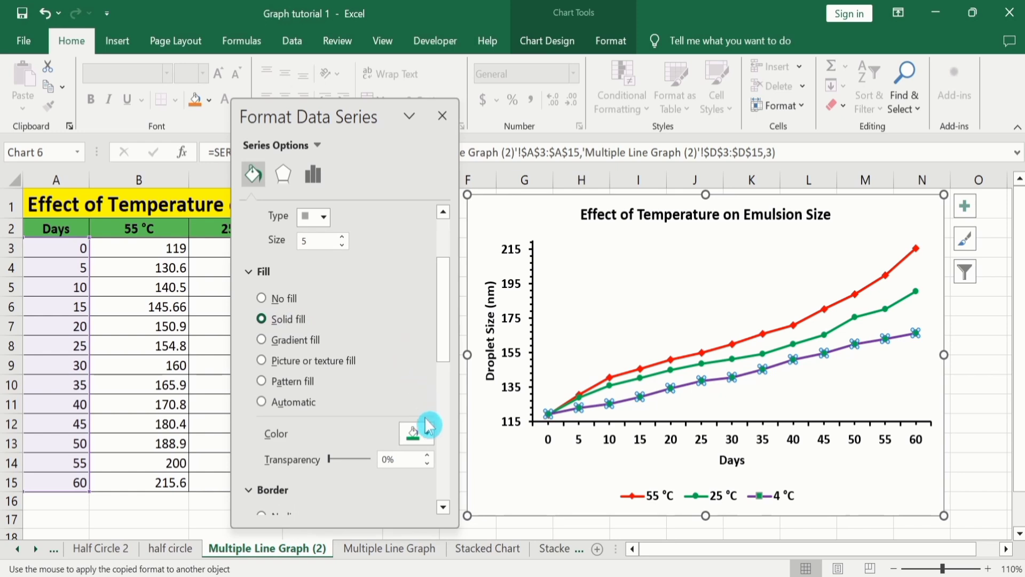
{"action": "left_click", "coordinate": [428, 434]}
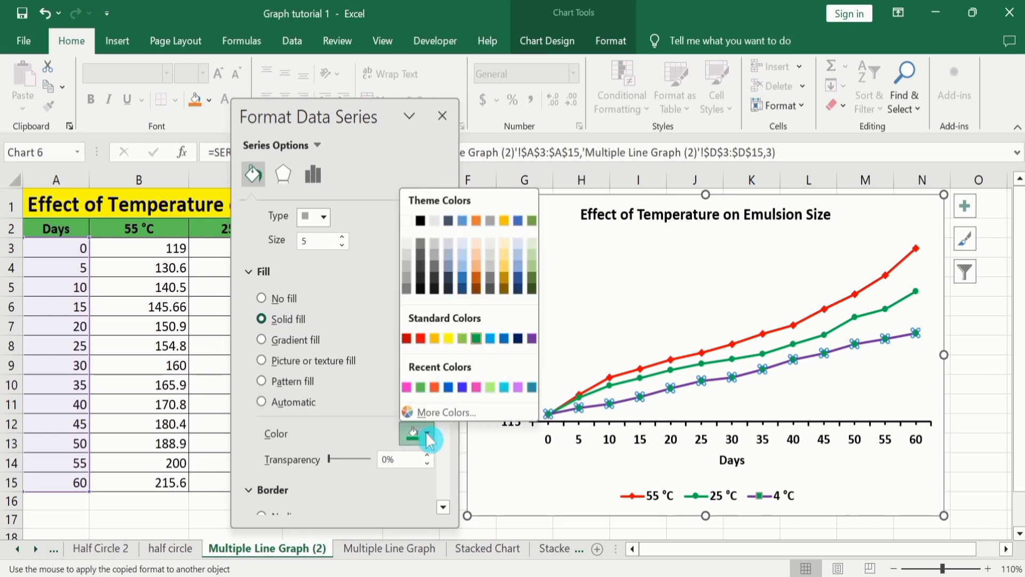
{"action": "left_click", "coordinate": [532, 339]}
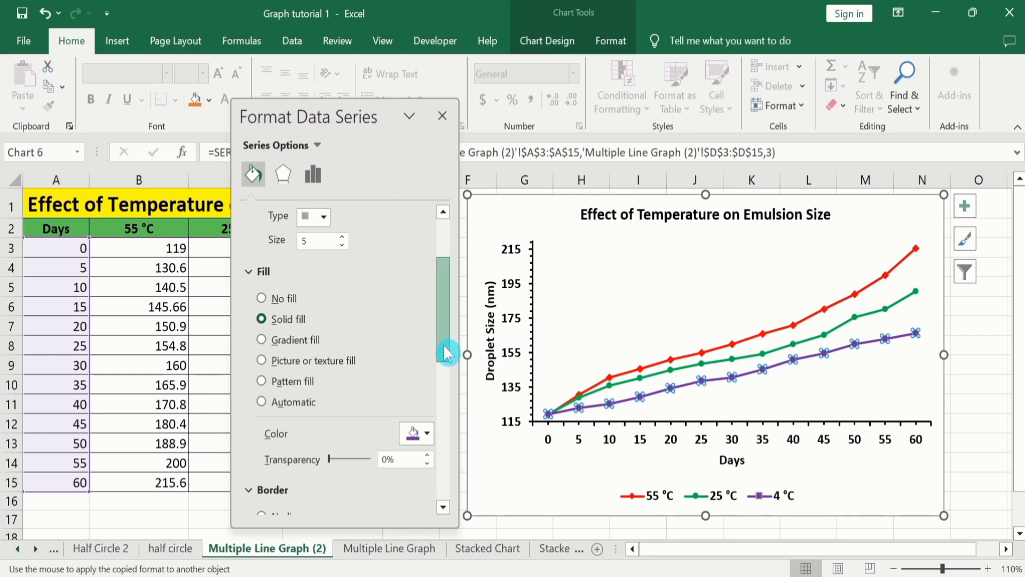
Step: Remove the border line from the 4 °C data series markers, close the series formatting options and deselect the chart
{"action": "left_click_drag", "start_coordinate": [446, 352], "coordinate": [448, 407]}
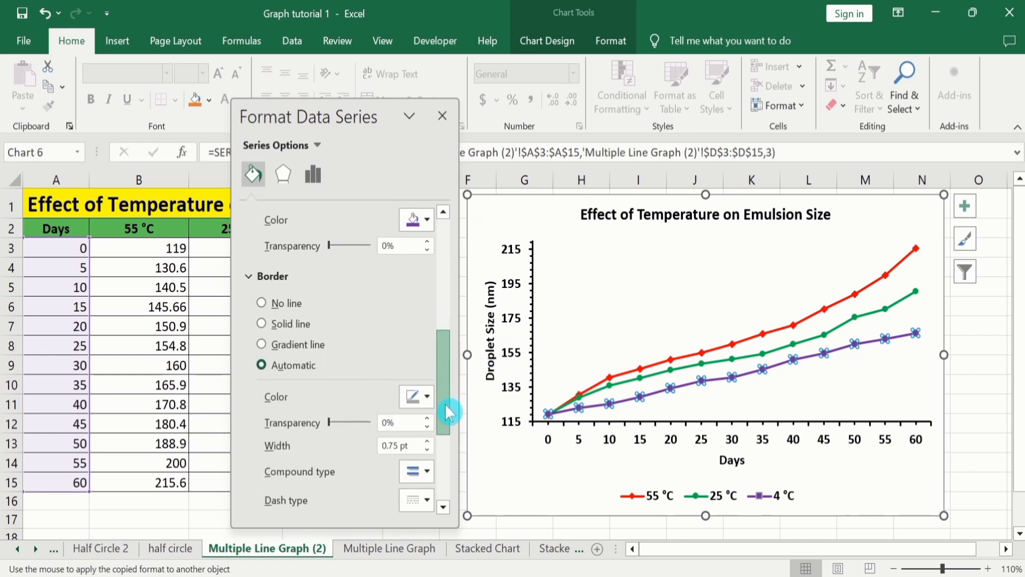
{"action": "left_click", "coordinate": [276, 302]}
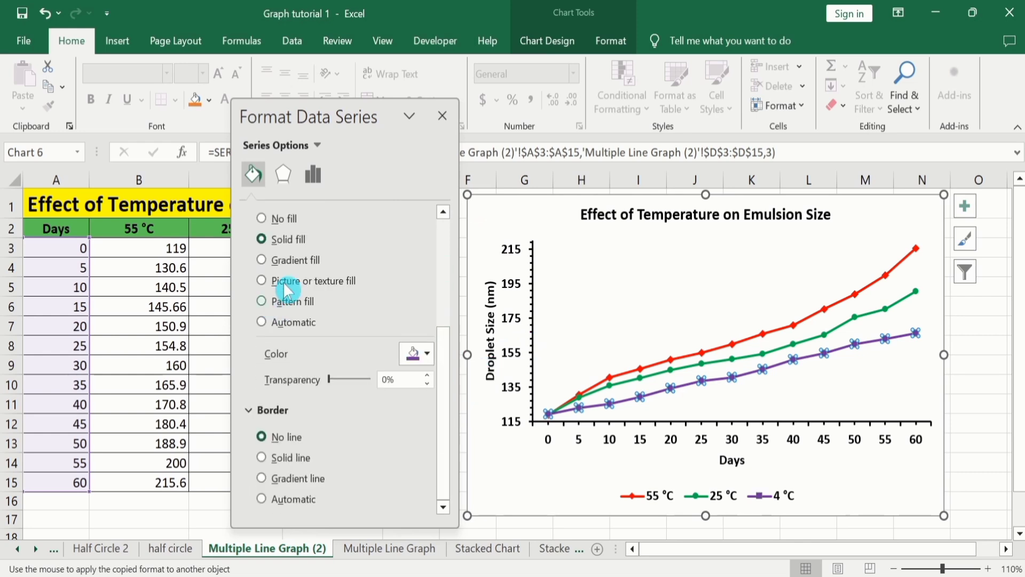
{"action": "left_click", "coordinate": [442, 116]}
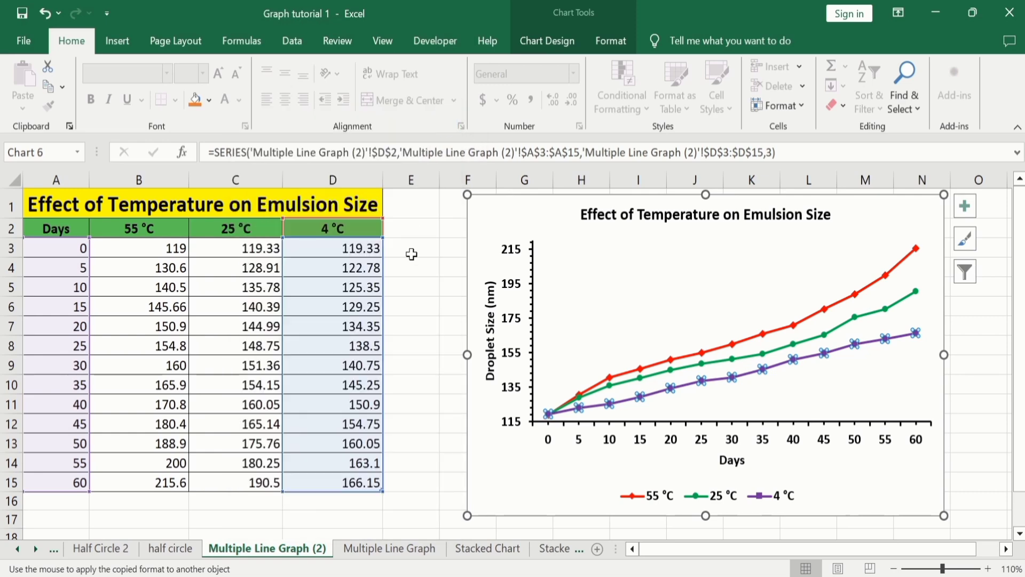
{"action": "left_click", "coordinate": [418, 316]}
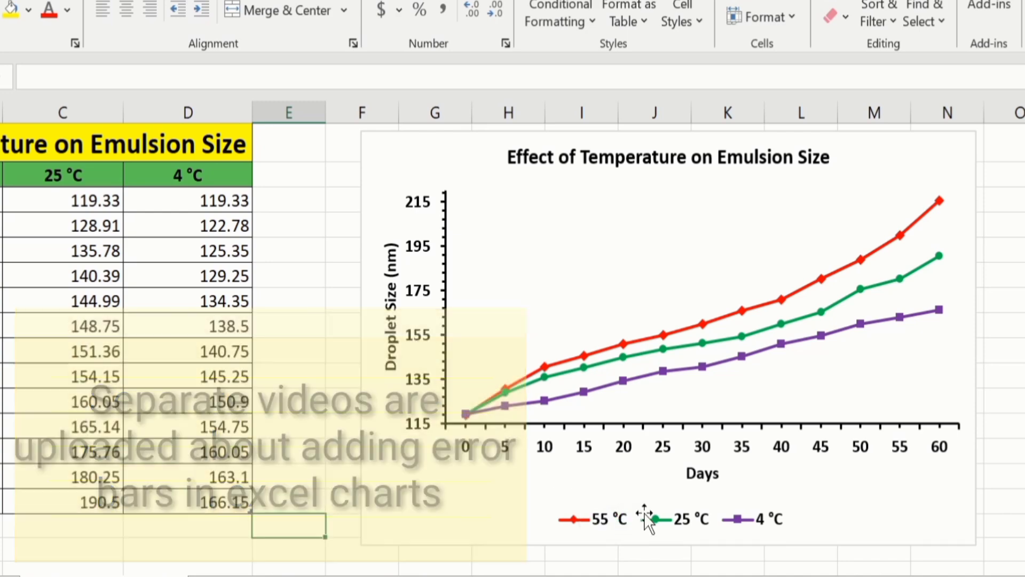
Step: Move the legend from below the Days axis into the empty upper area of the plot, beneath the chart title
{"action": "left_click", "coordinate": [652, 513]}
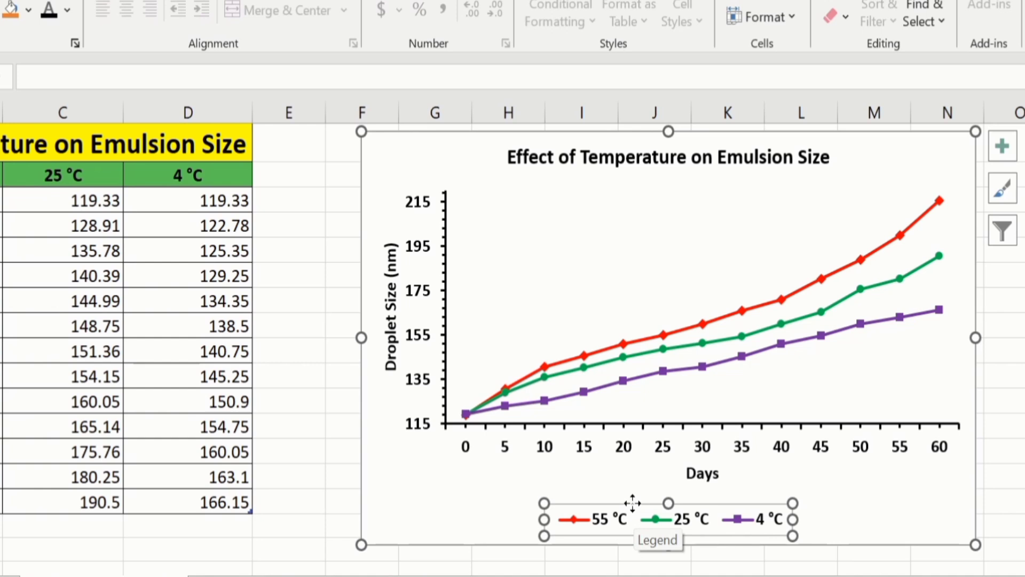
{"action": "left_click_drag", "start_coordinate": [632, 502], "coordinate": [562, 203]}
{"action": "left_click", "coordinate": [1013, 393]}
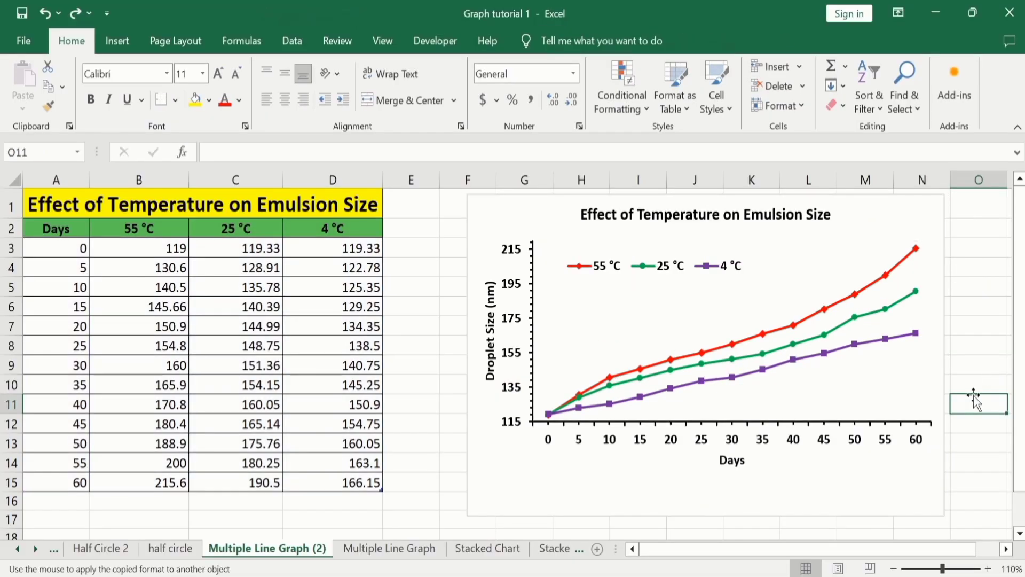
Step: Extend the plot area downward to fill the empty space at the chart's lower edge and deselect the chart
{"action": "left_click", "coordinate": [872, 382]}
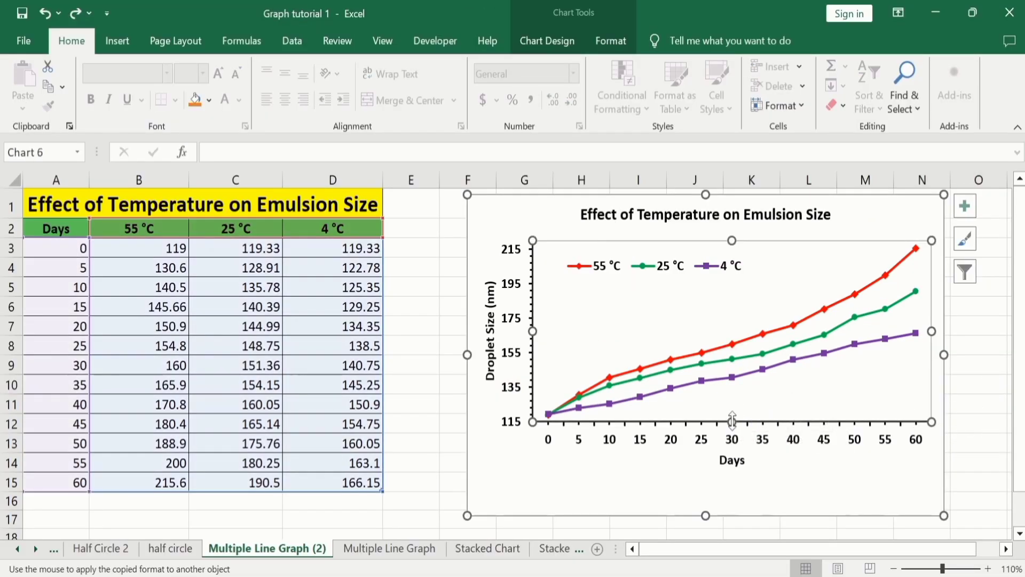
{"action": "left_click_drag", "start_coordinate": [732, 421], "coordinate": [733, 464]}
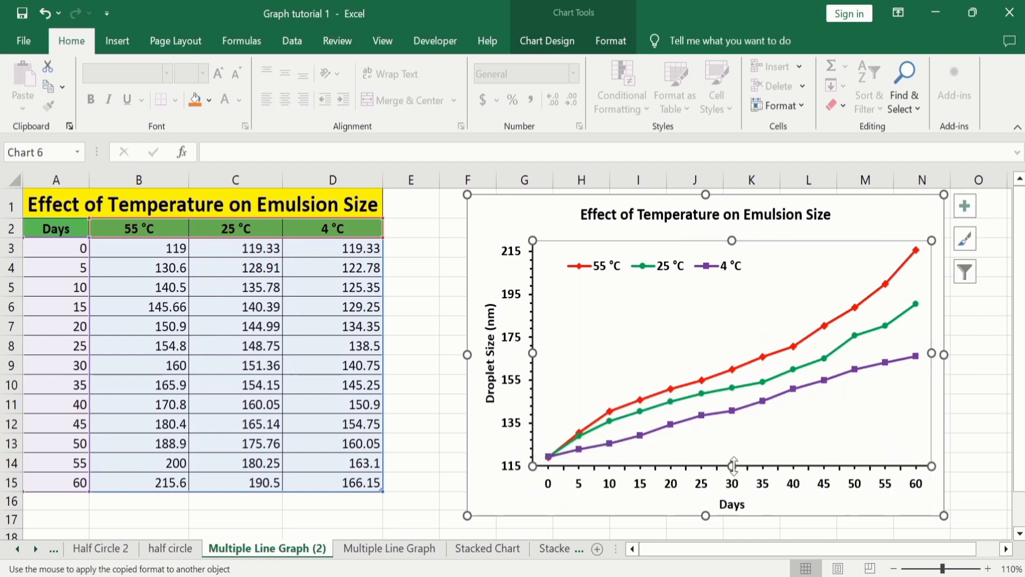
{"action": "left_click", "coordinate": [985, 403]}
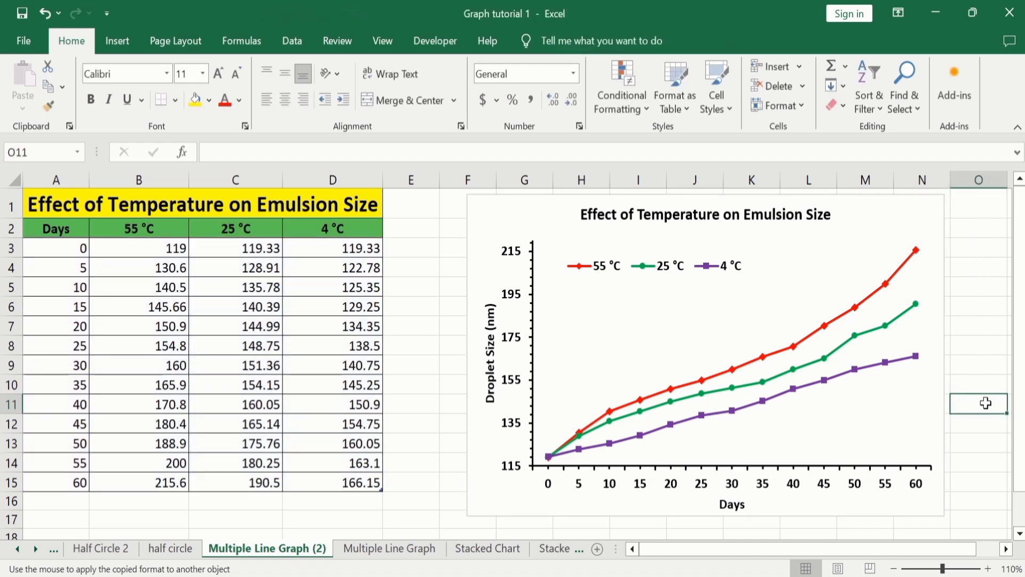